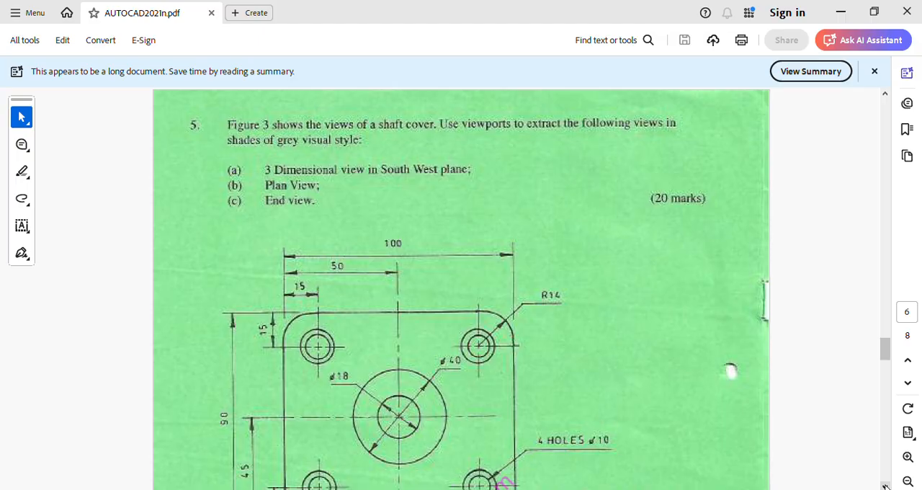
- Examine the shaft cover's plan and elevation in Figure 3, including the hole, counterbore, radius and height dimensions
scroll(885, 486, "down", 10)
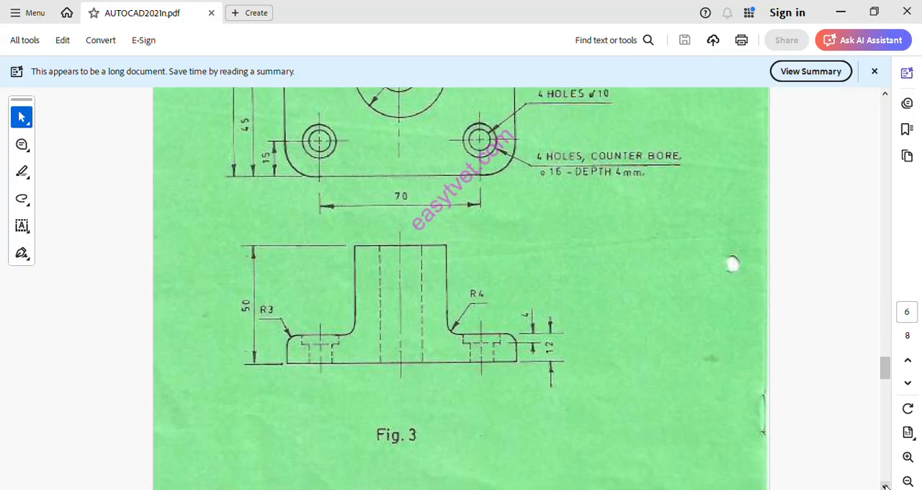
scroll(885, 486, "up", 3)
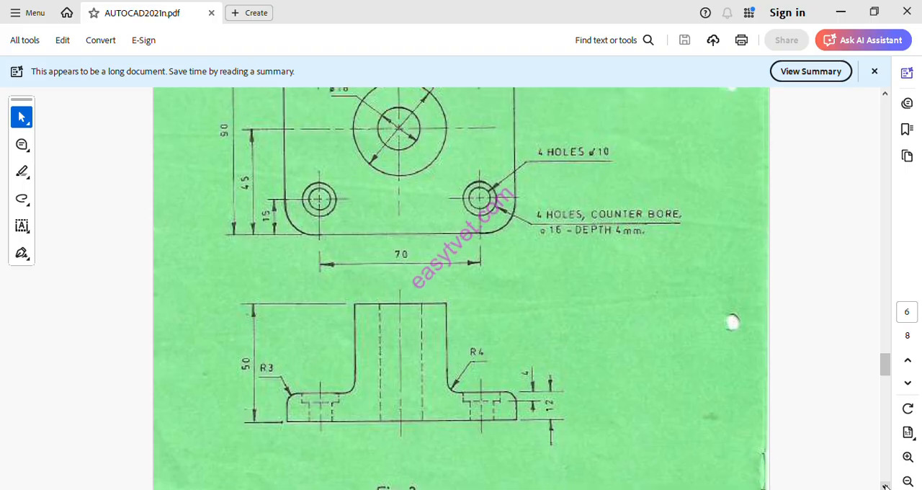
scroll(886, 486, "up", 3)
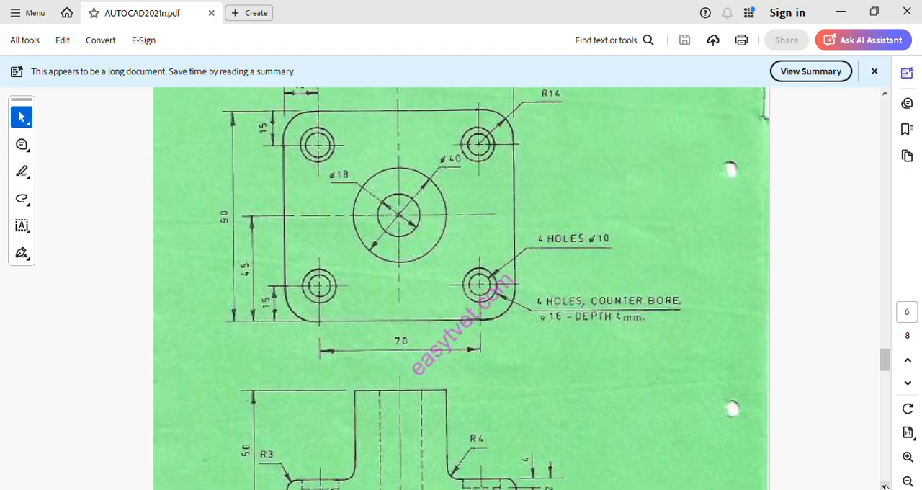
scroll(886, 486, "up", 2)
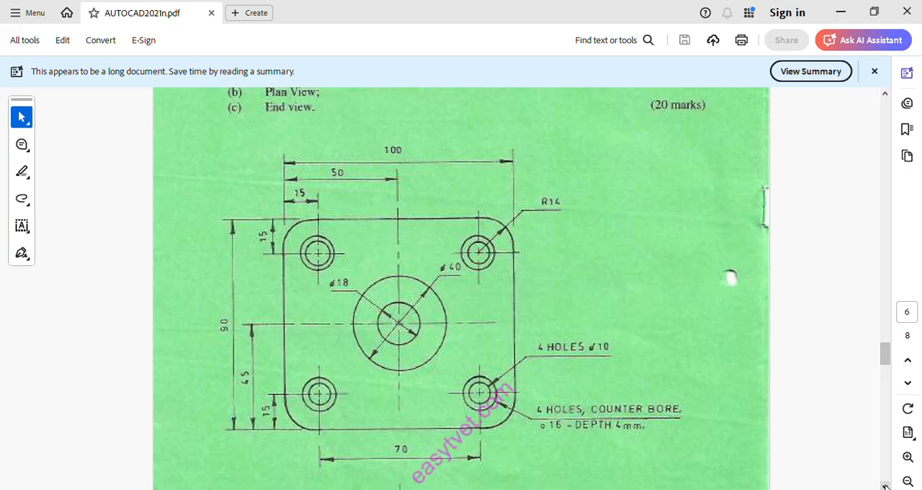
scroll(886, 486, "down", 10)
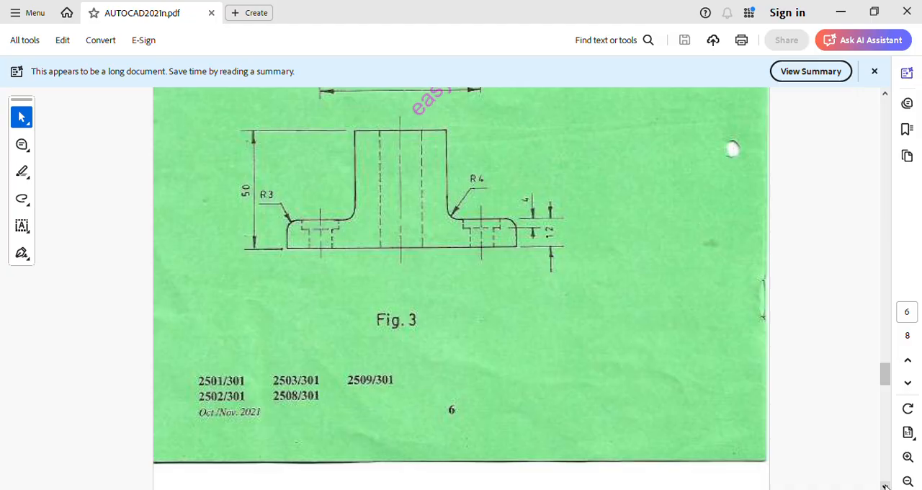
scroll(885, 486, "up", 5)
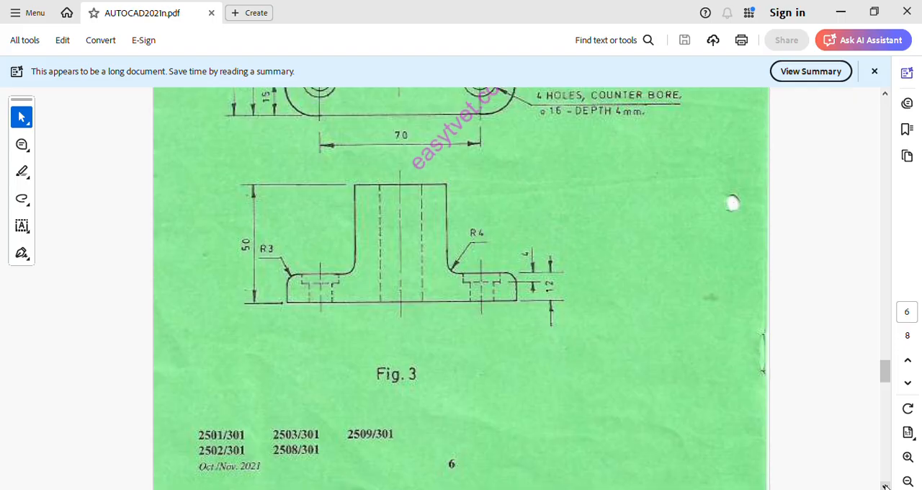
scroll(885, 486, "up", 4)
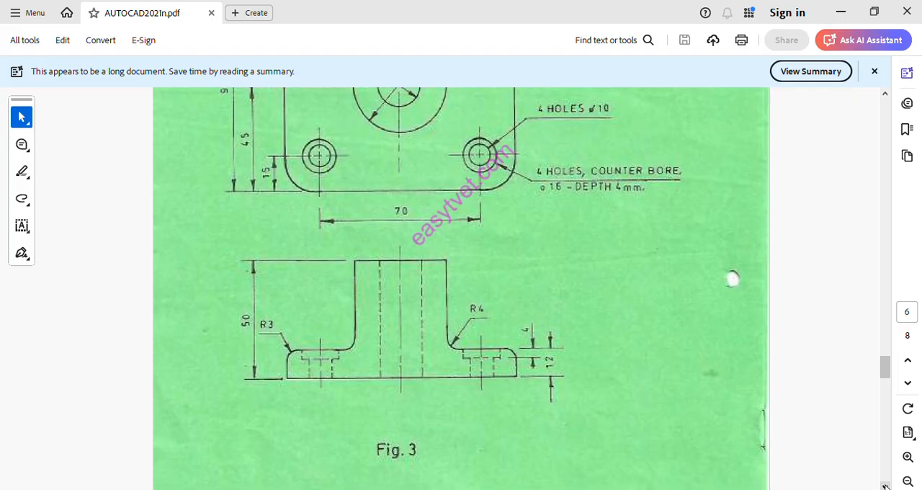
scroll(885, 486, "up", 4)
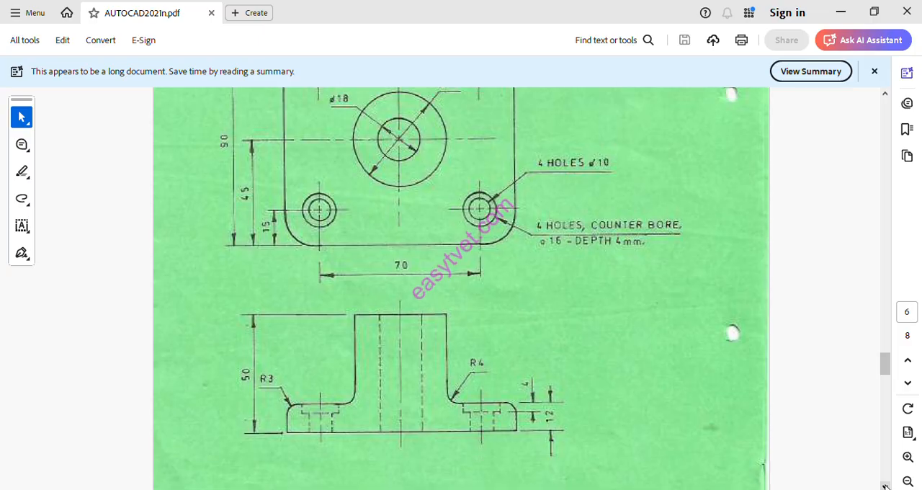
scroll(885, 486, "up", 5)
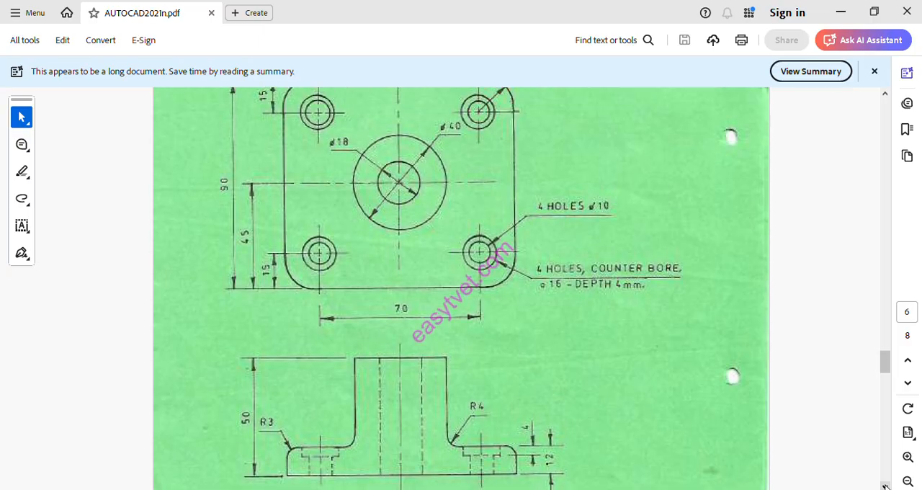
scroll(885, 486, "up", 2)
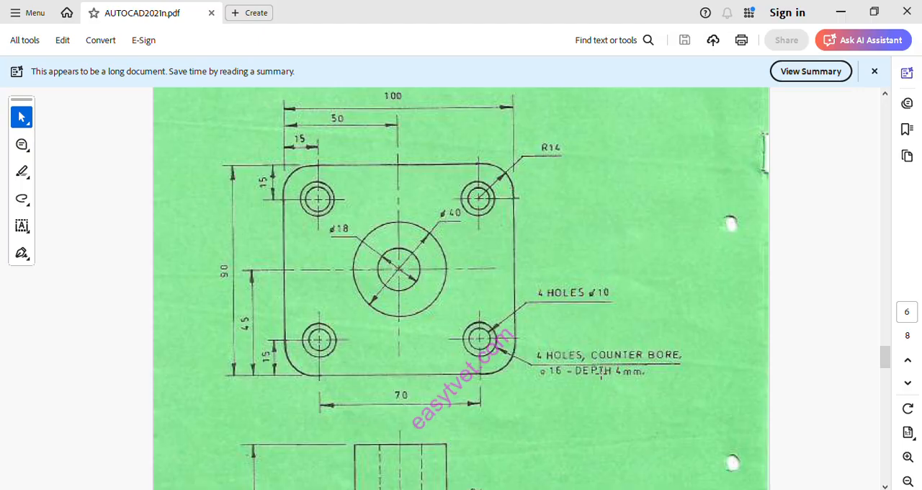
- Switch to AutoCAD and set the drawing units to millimeters with a length precision of 0.0
key("alt+Tab")
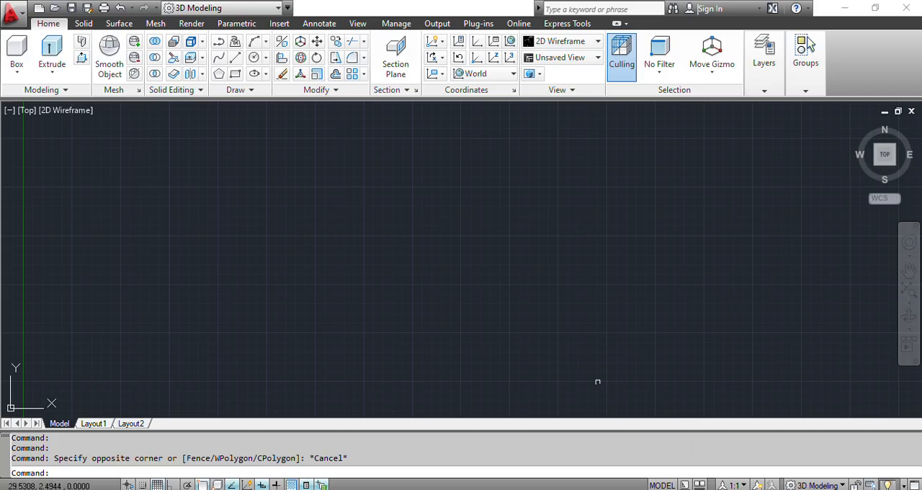
type("un")
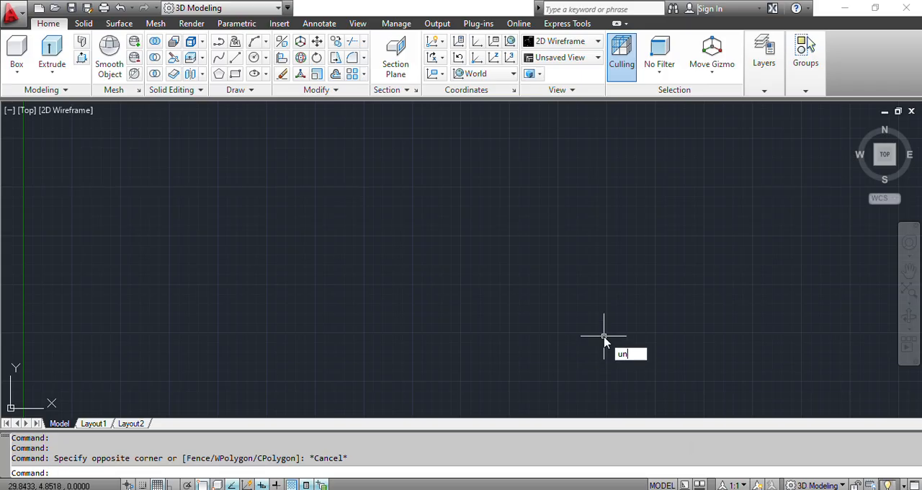
type("its")
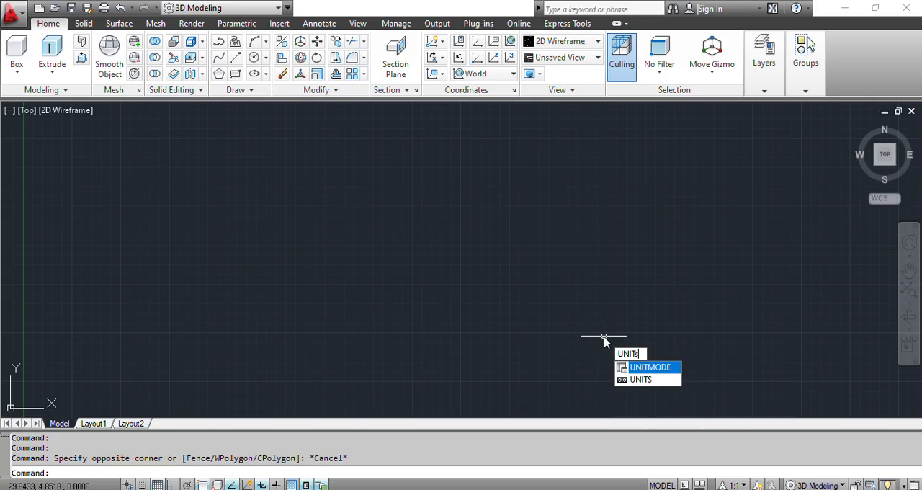
key("Return")
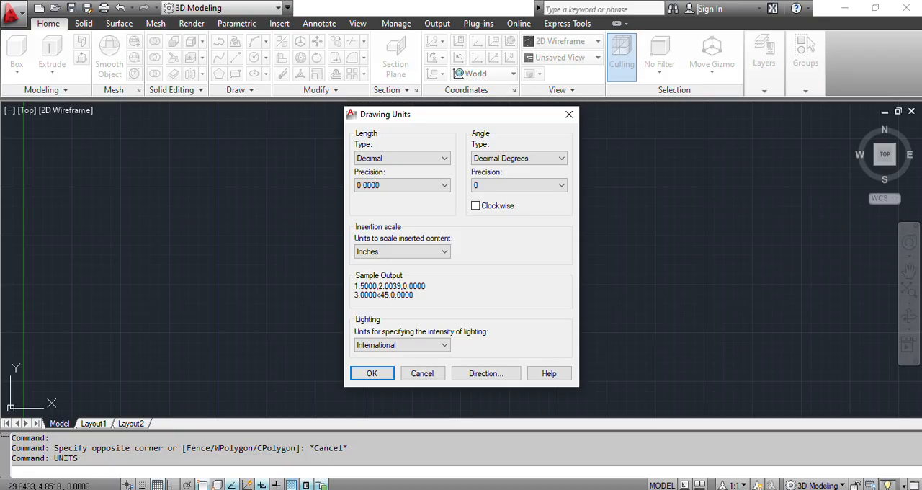
left_click(402, 251)
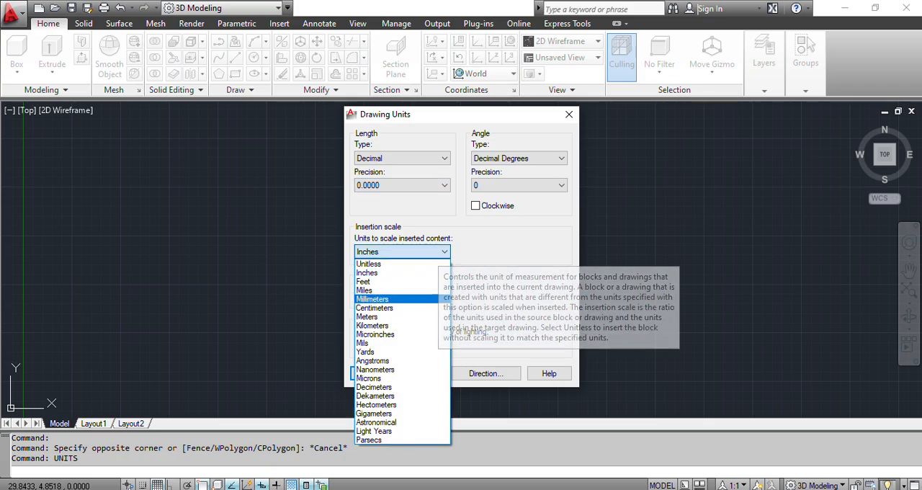
left_click(372, 299)
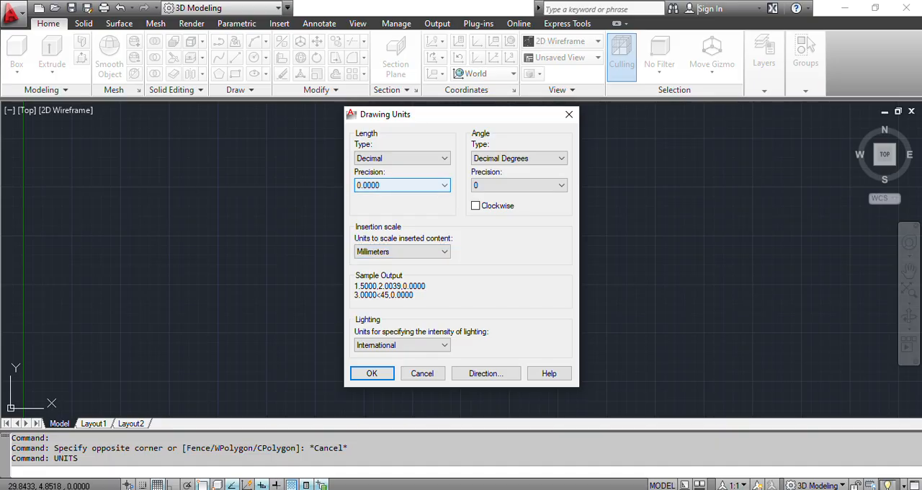
left_click(402, 185)
left_click(382, 206)
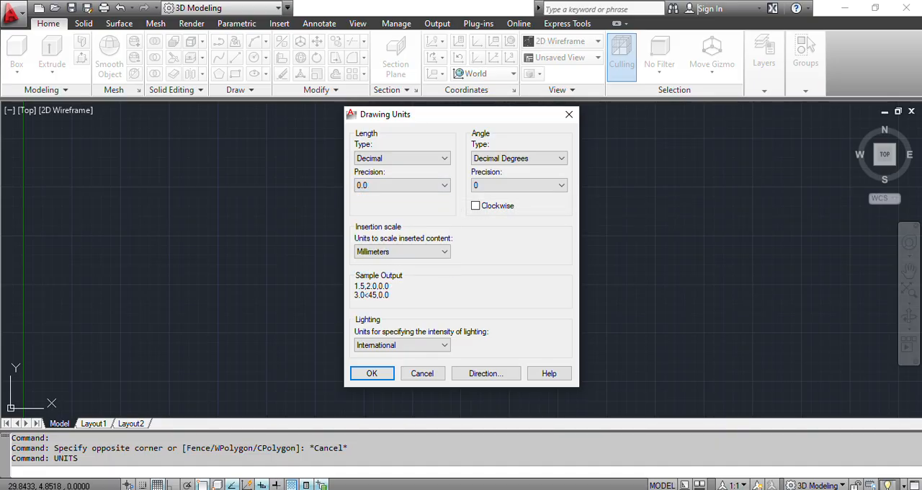
key("Return")
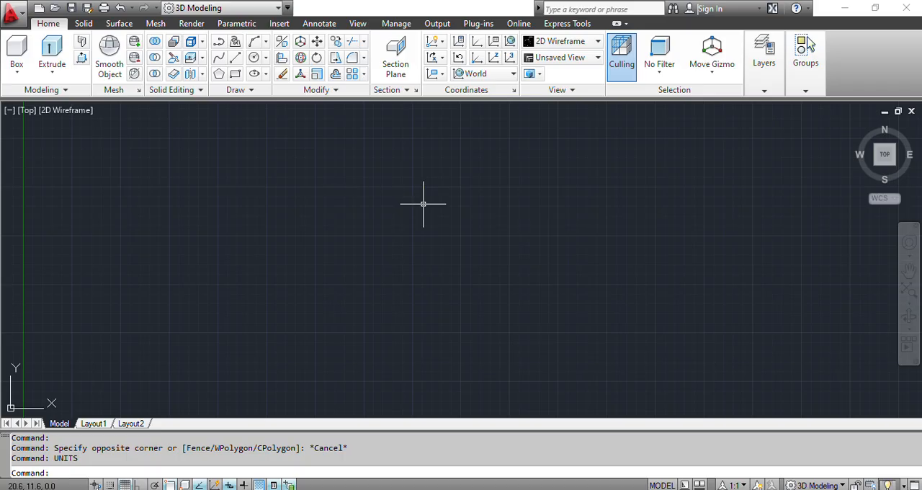
- Set the model space limits from 0,0 to 297,210 and zoom to show the whole drawing area
type("LIMITS")
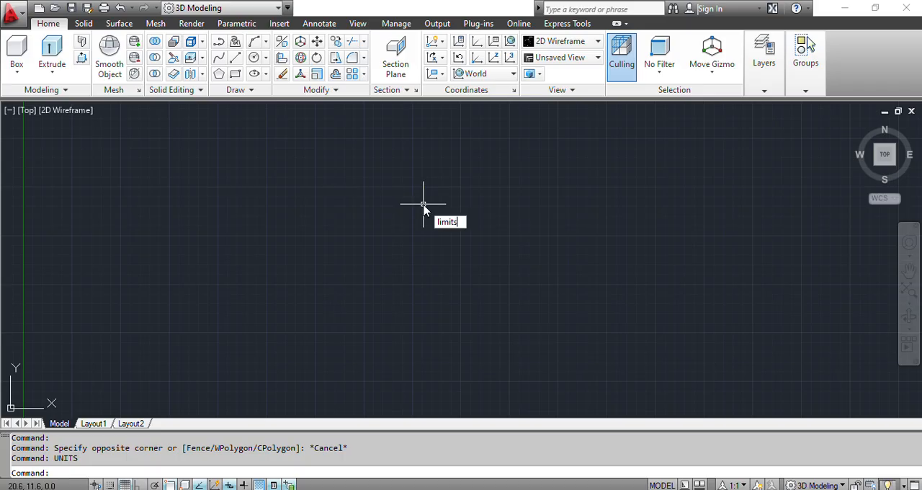
key("Return")
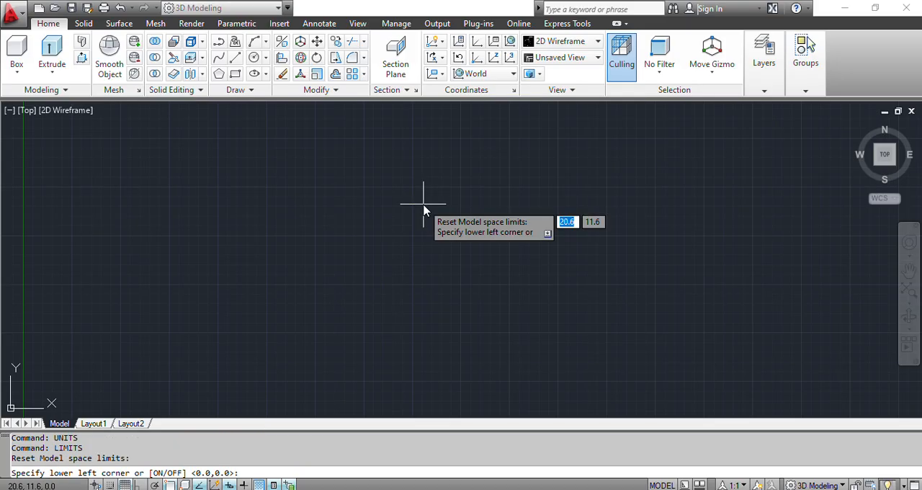
type("0,0")
key("Return")
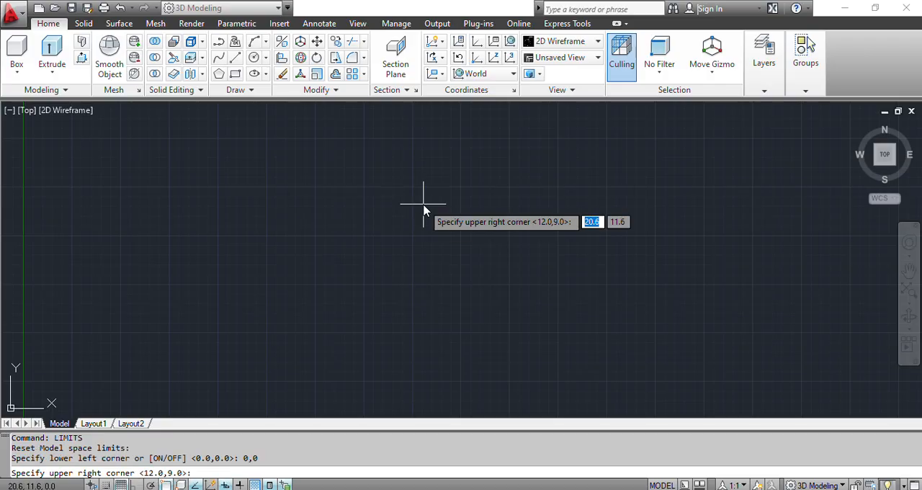
type("297")
key("Tab")
type("210")
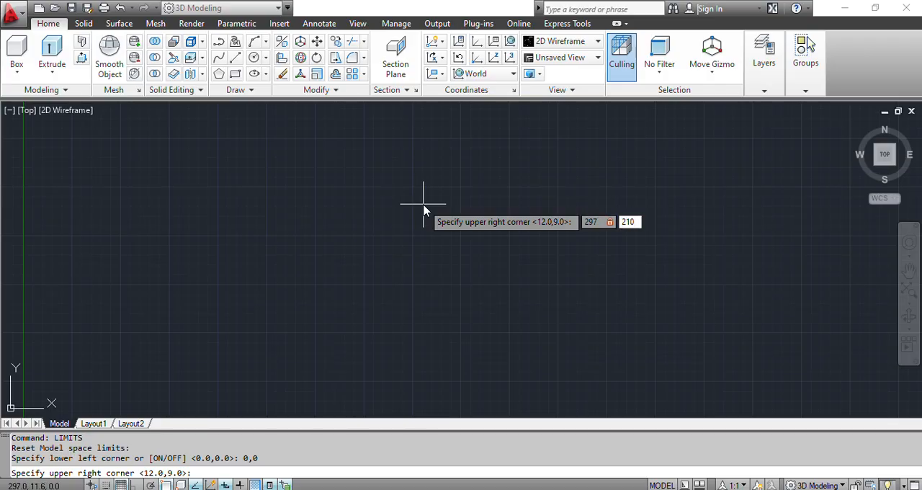
key("Return")
type("zoom")
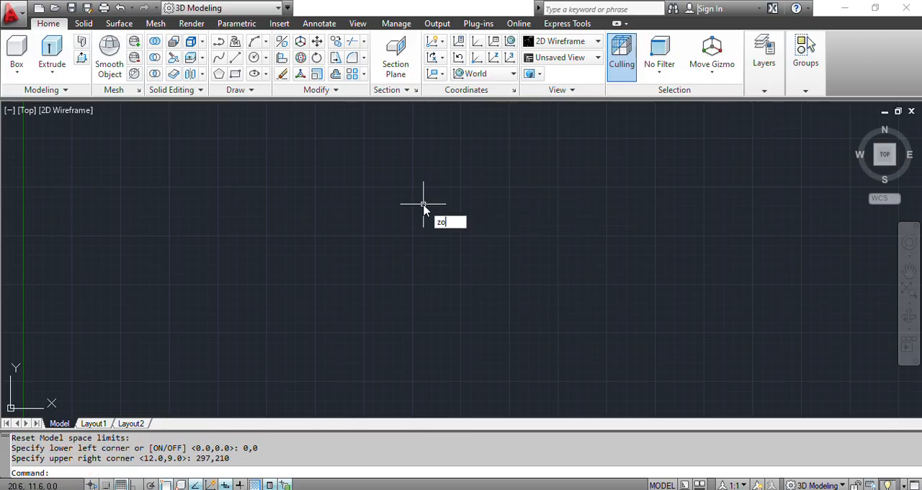
key("Return")
type("all")
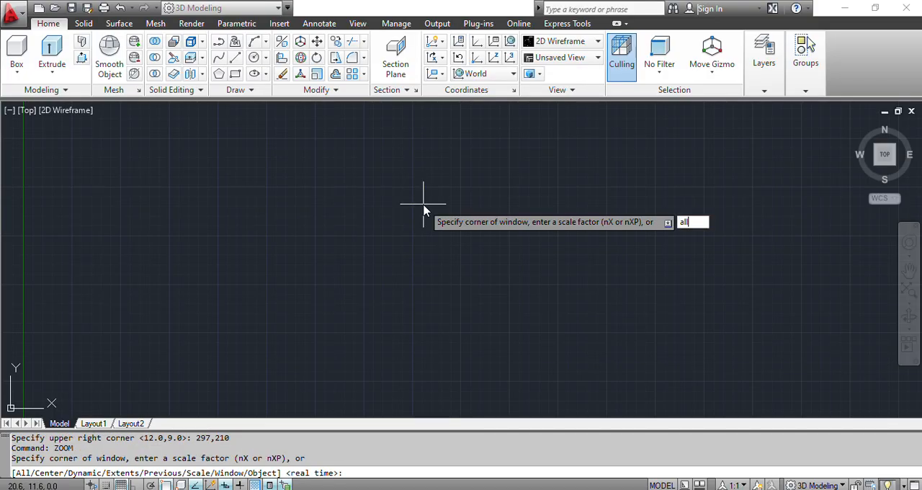
key("Return")
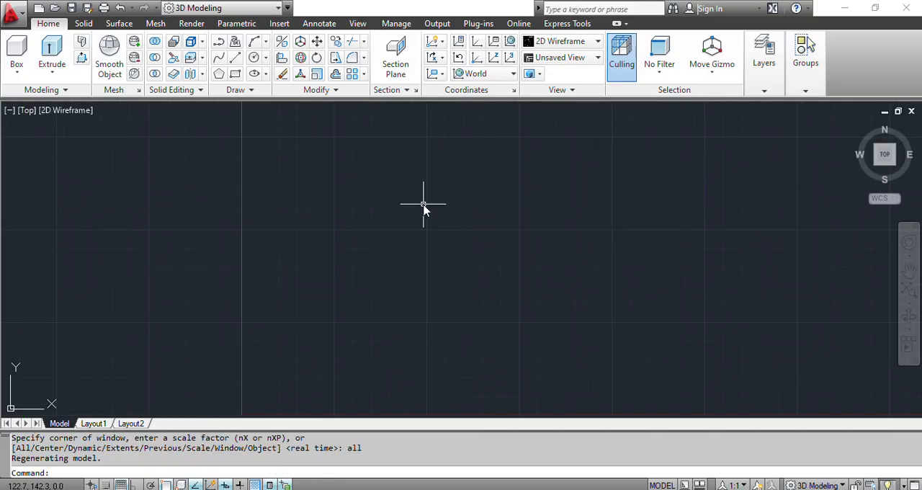
- Set the UCS icon to the Noorigin option
type("ucsi")
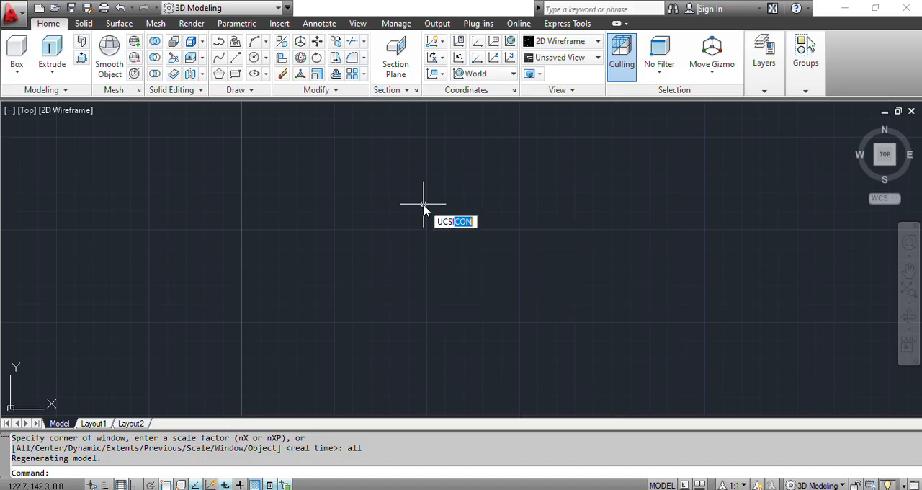
key("Return")
type("n")
key("Return")
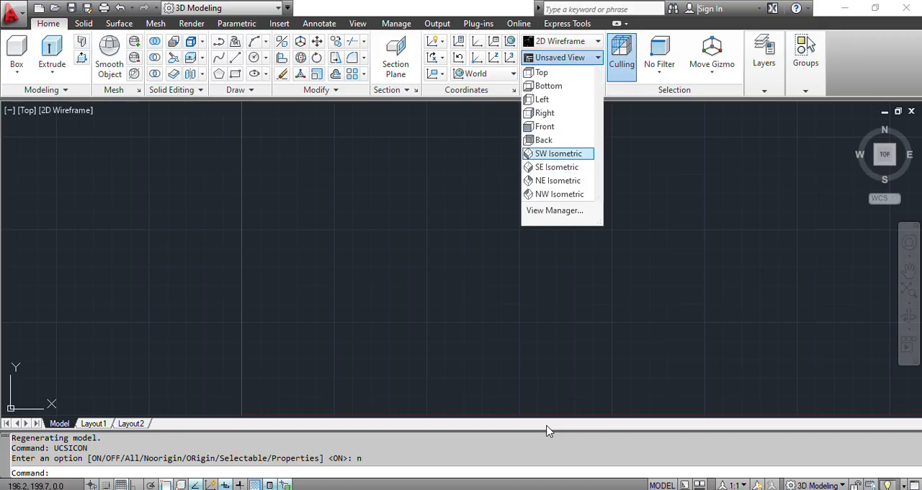
- Set the viewport to the SE Isometric view with the Shades of Gray visual style
left_click(556, 153)
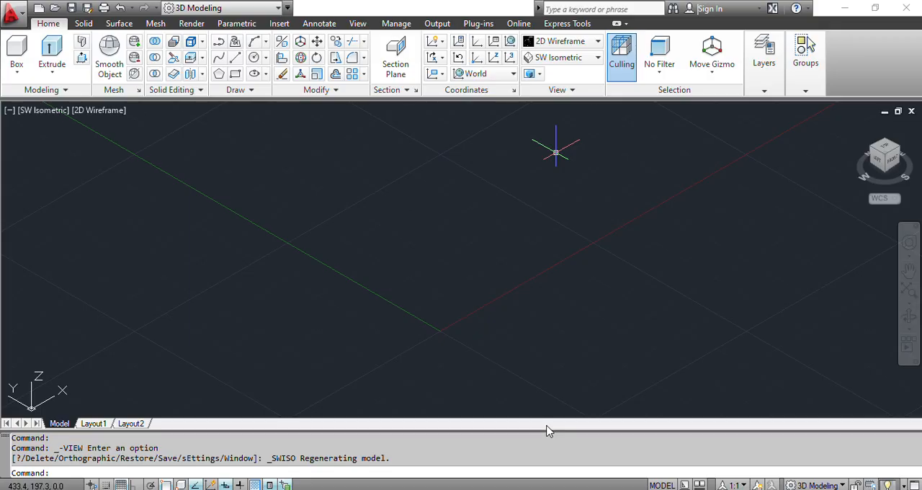
left_click(569, 57)
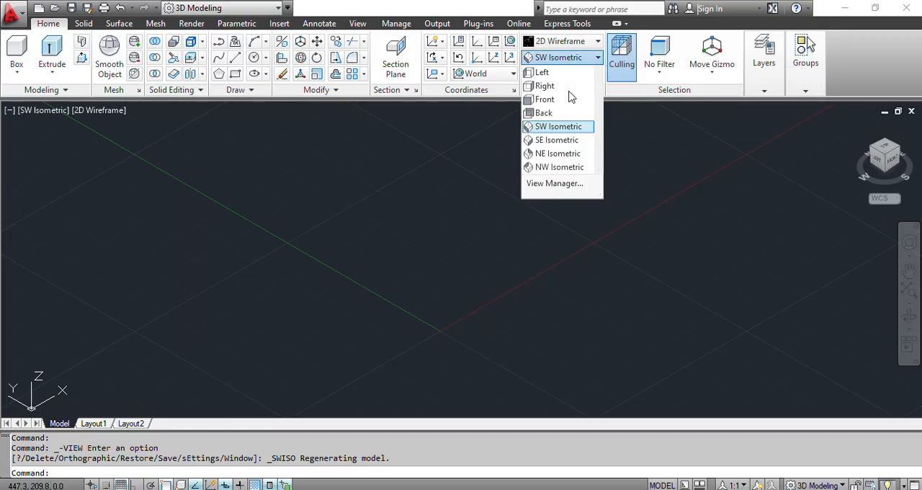
left_click(556, 166)
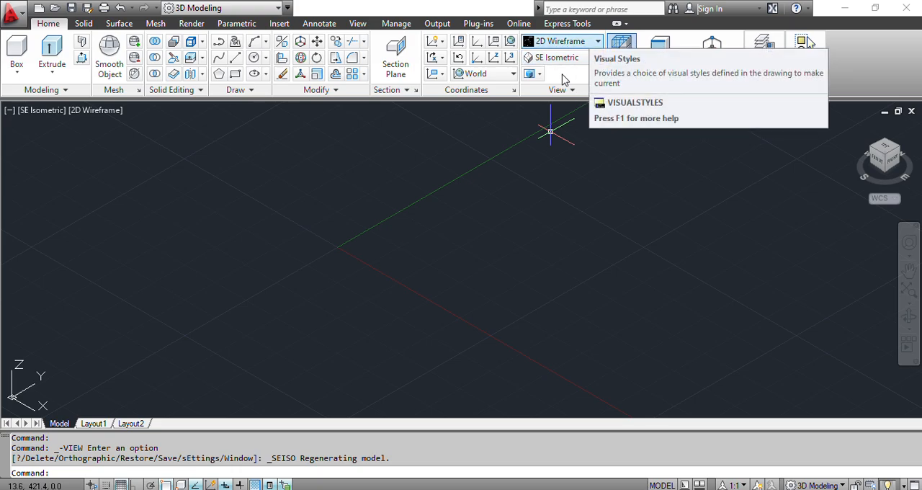
left_click(569, 41)
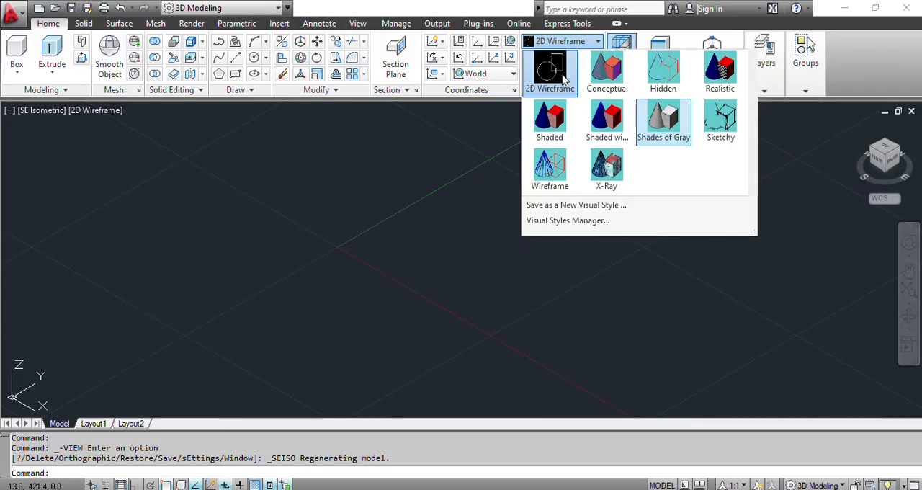
left_click(663, 122)
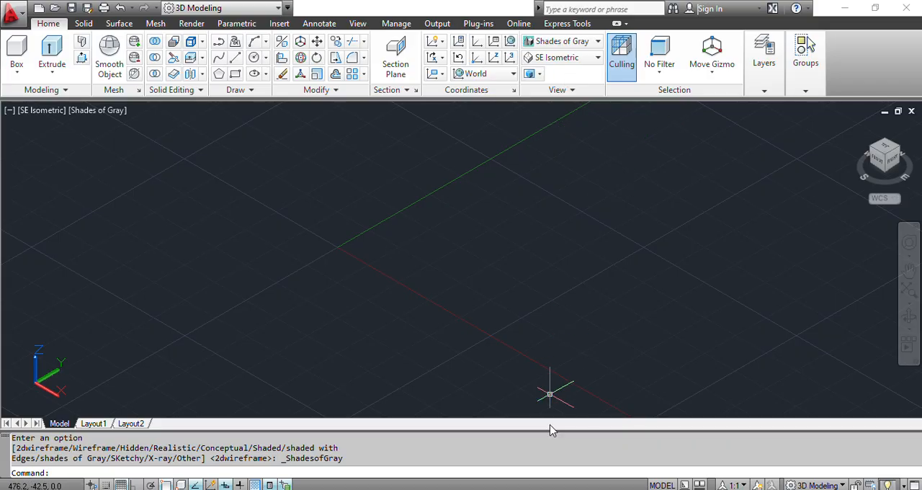
- With Ortho on, draw a closed line rectangle for the base plate, 100 mm along Y and 90 mm along X
key("alt+Tab")
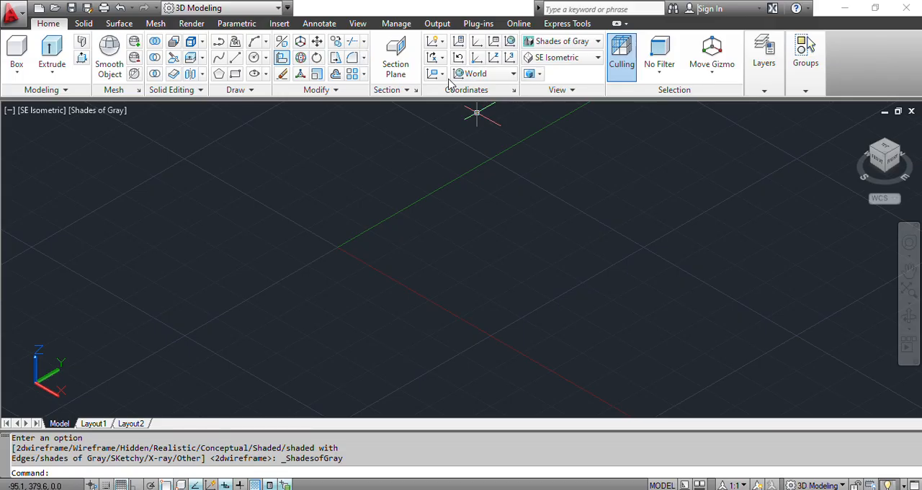
left_click(235, 58)
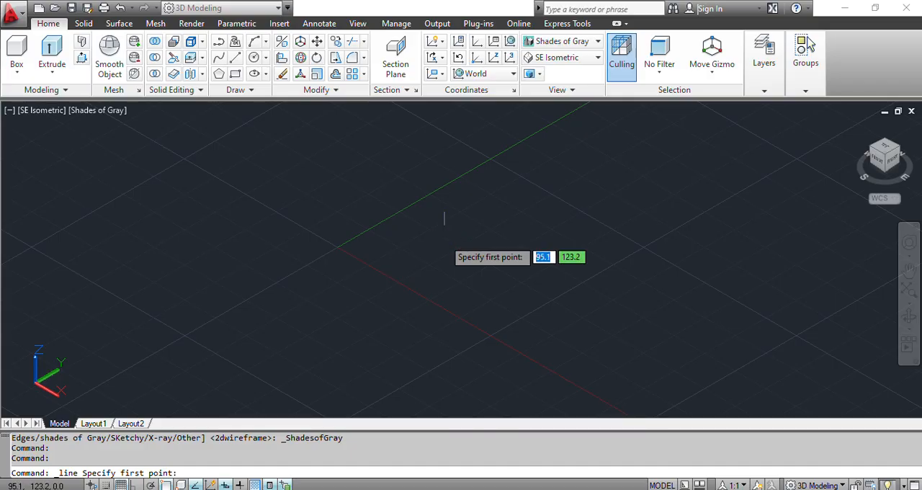
left_click(445, 239)
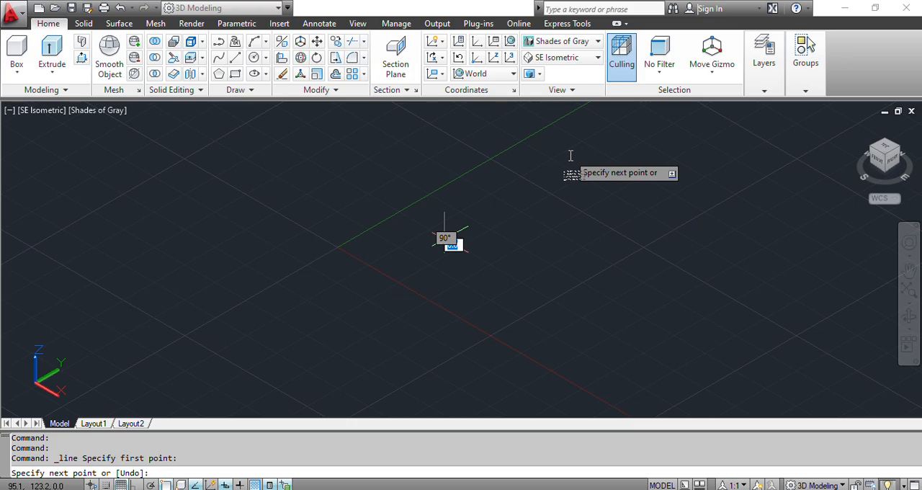
key("F8")
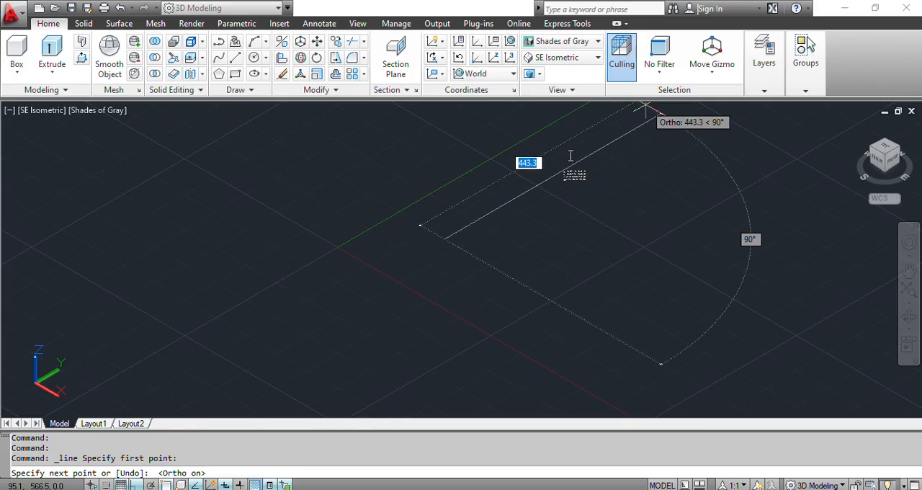
type("100")
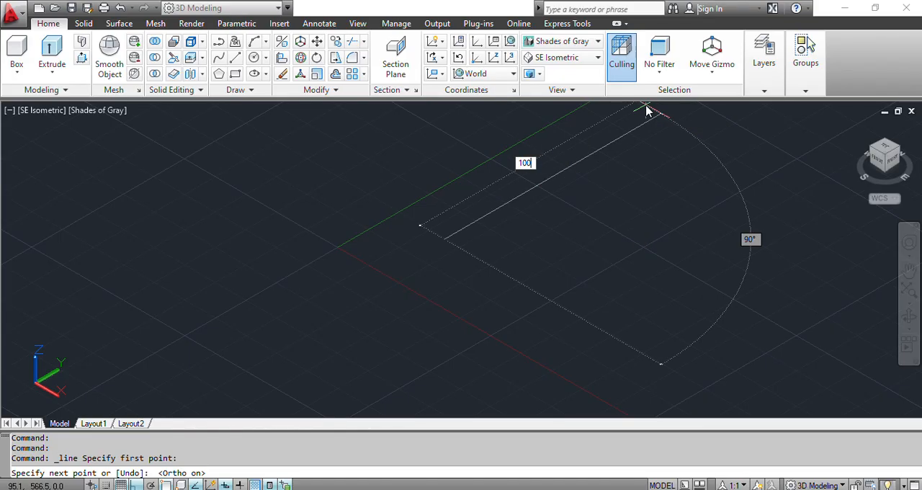
key("Return")
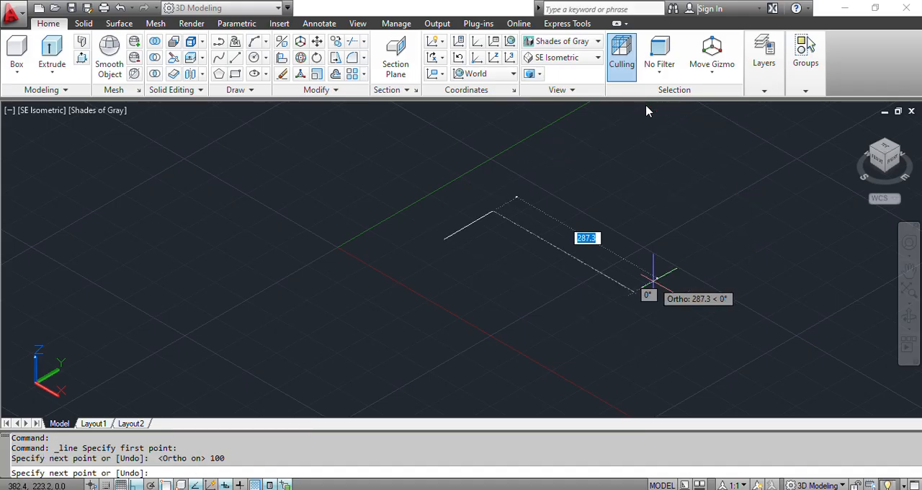
type("90")
key("Return")
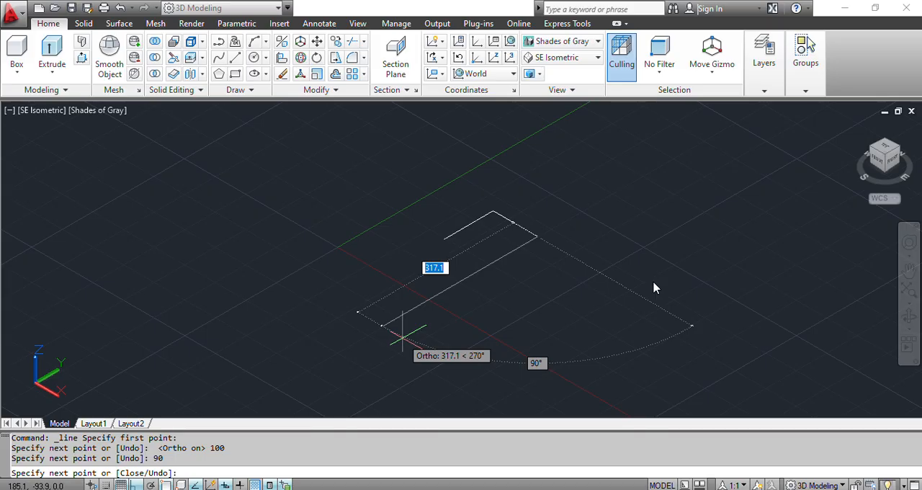
type("100")
key("Return")
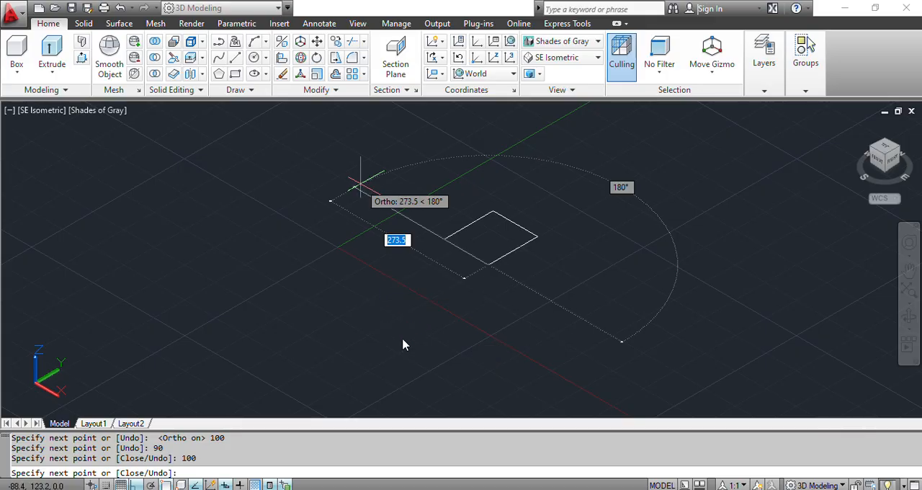
type("90")
key("Return")
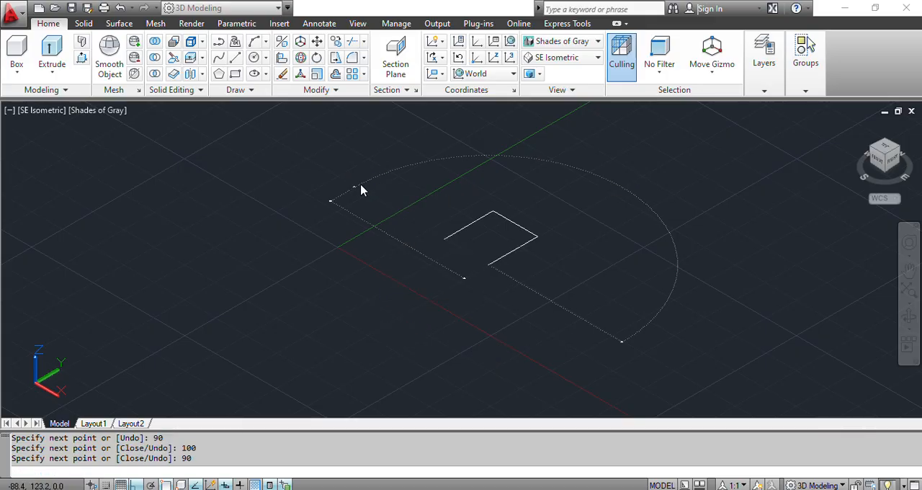
key("Escape")
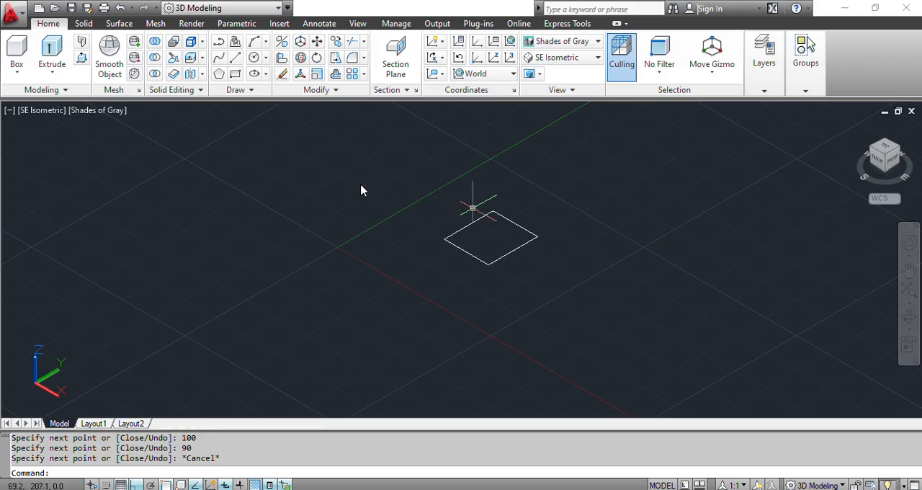
- Check the plate thickness in the Fig. 3 elevation and press-pull the rectangular outline up 12 mm in AutoCAD
scroll(478, 226, "up", 8)
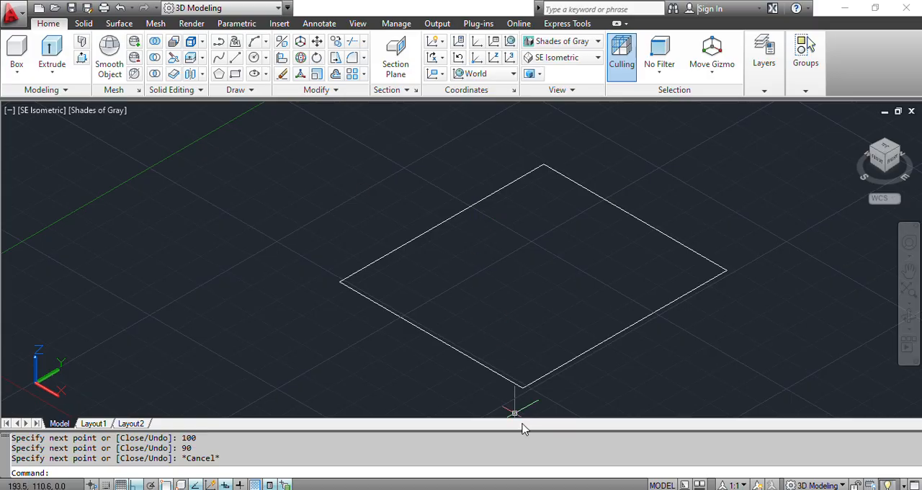
key("alt+Tab")
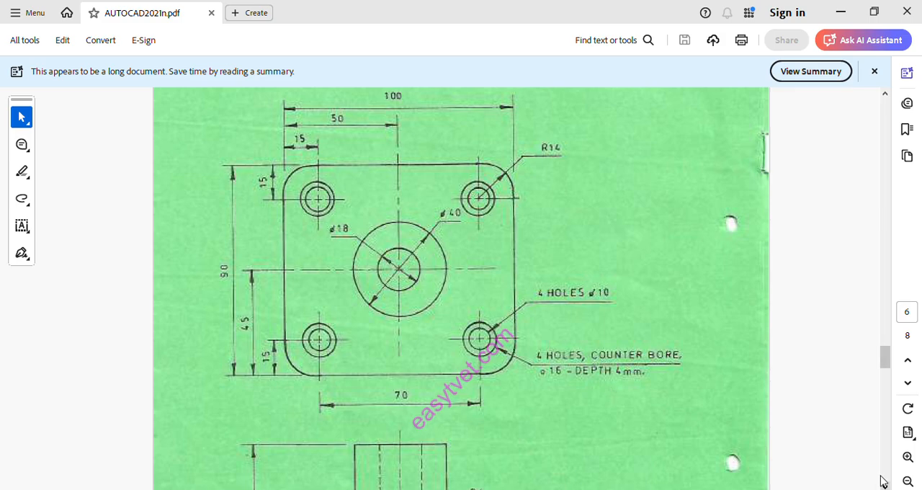
scroll(883, 481, "down", 5)
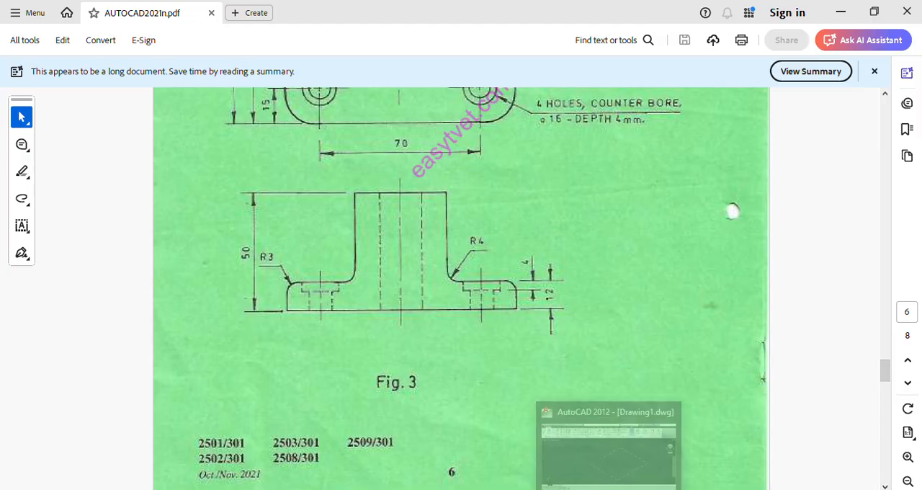
left_click(575, 431)
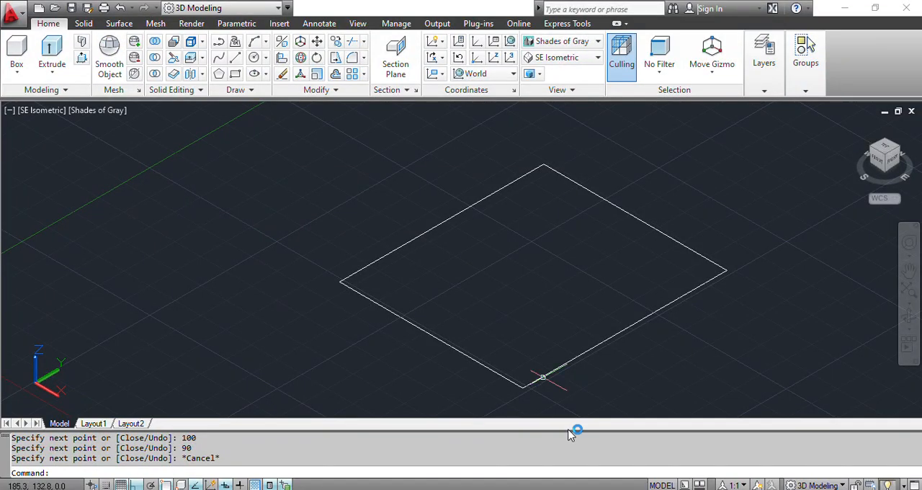
left_click(121, 64)
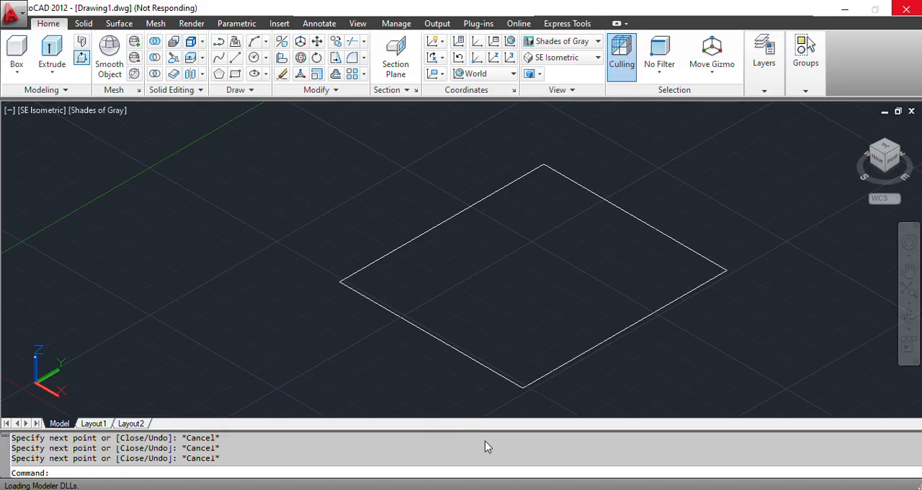
mouse_move(609, 489)
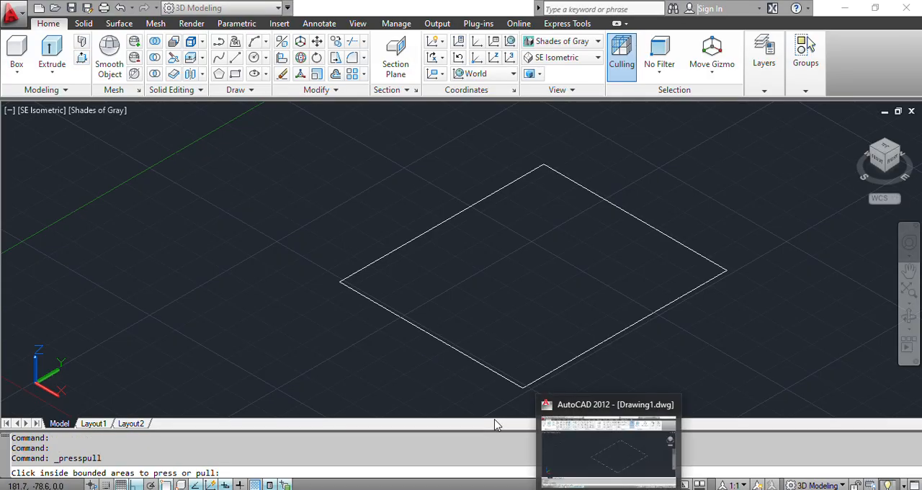
left_click(609, 451)
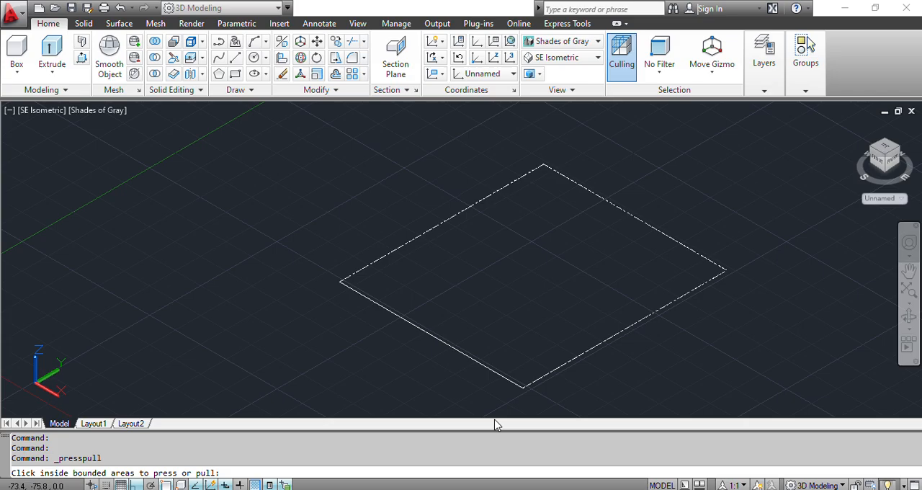
key("Return")
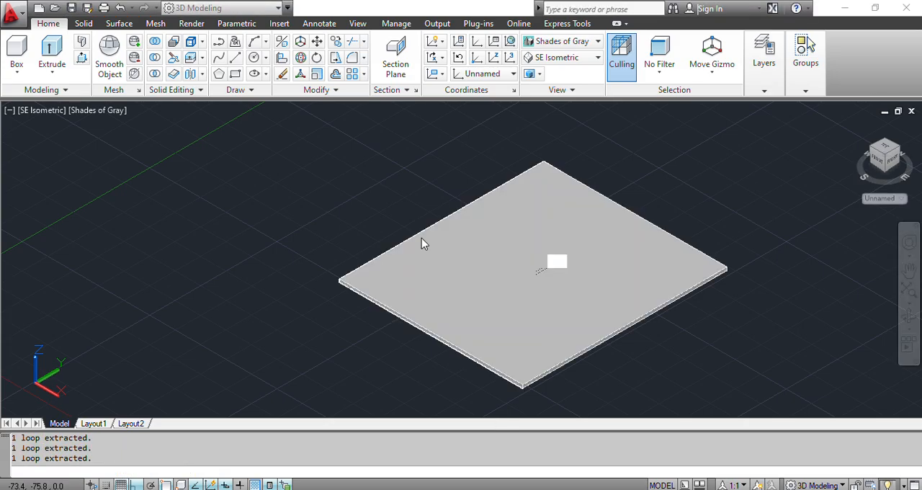
left_click(422, 242)
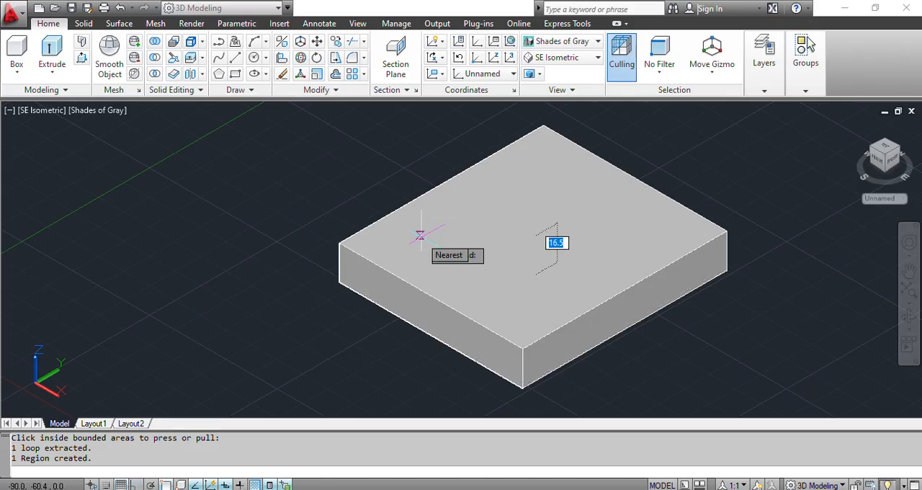
type("12")
key("Return")
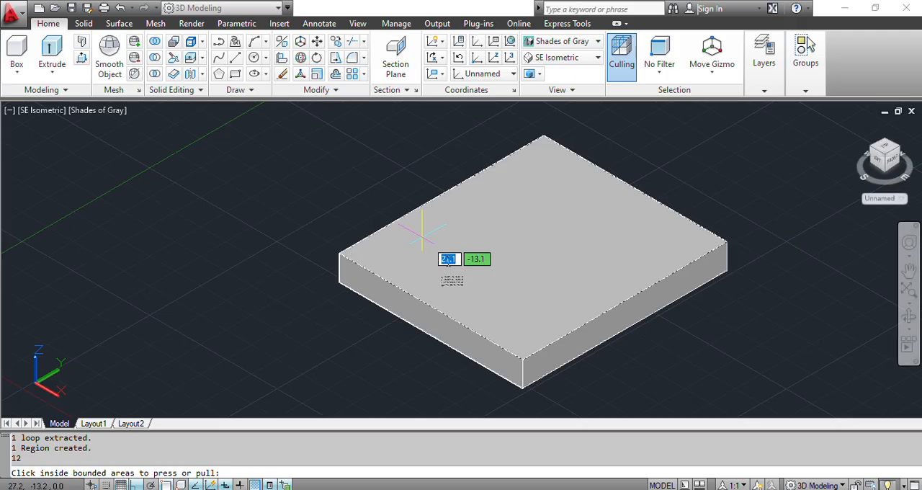
key("Return")
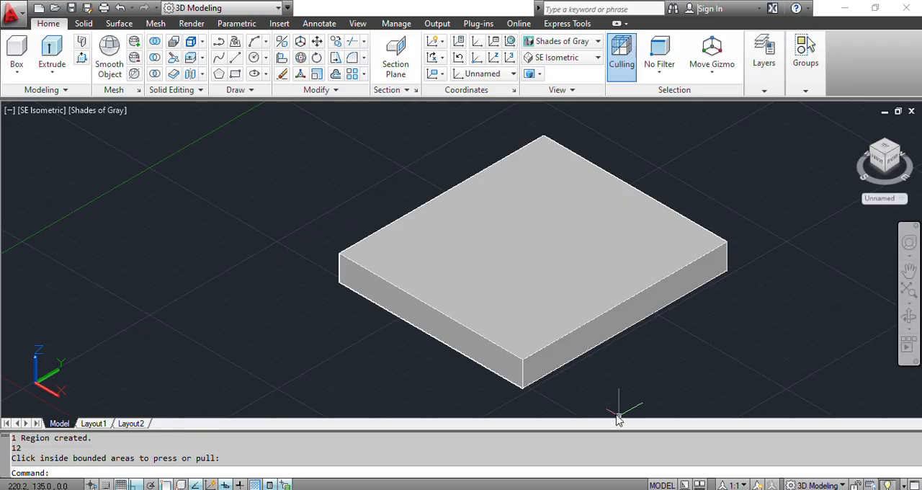
- Review the boss and hole dimensions in the Fig. 3 PDF, and set the AutoCAD viewport to the 2D Wireframe visual style
key("alt+Tab")
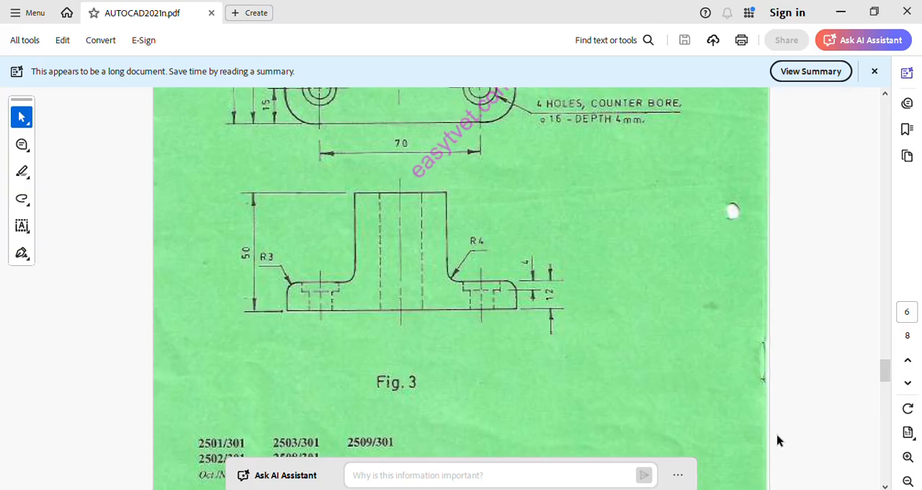
scroll(881, 405, "down", 1)
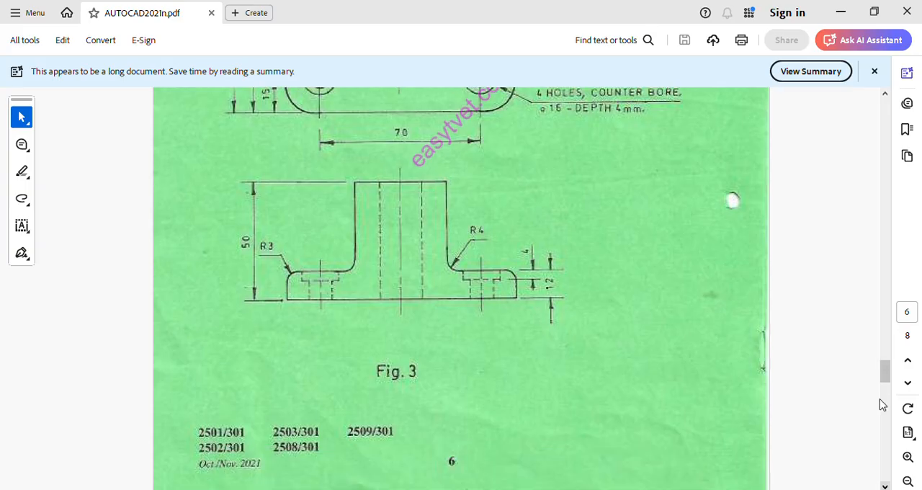
scroll(882, 404, "up", 5)
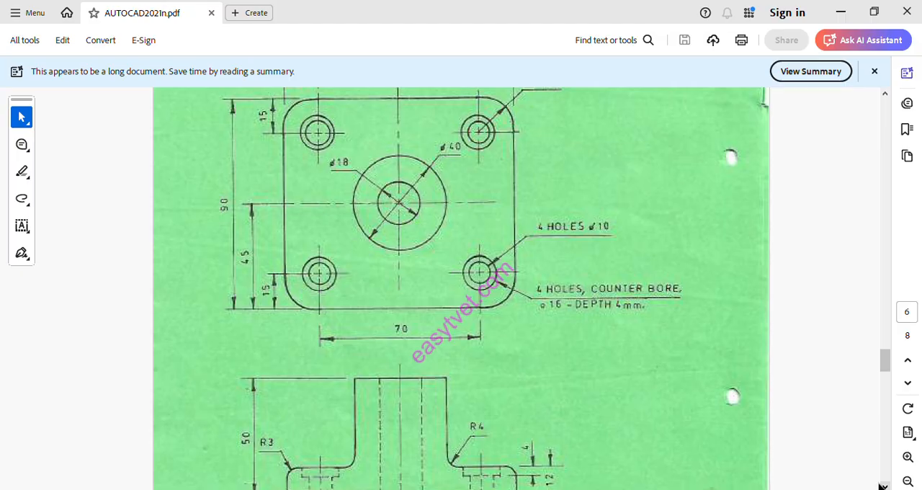
left_click(674, 489)
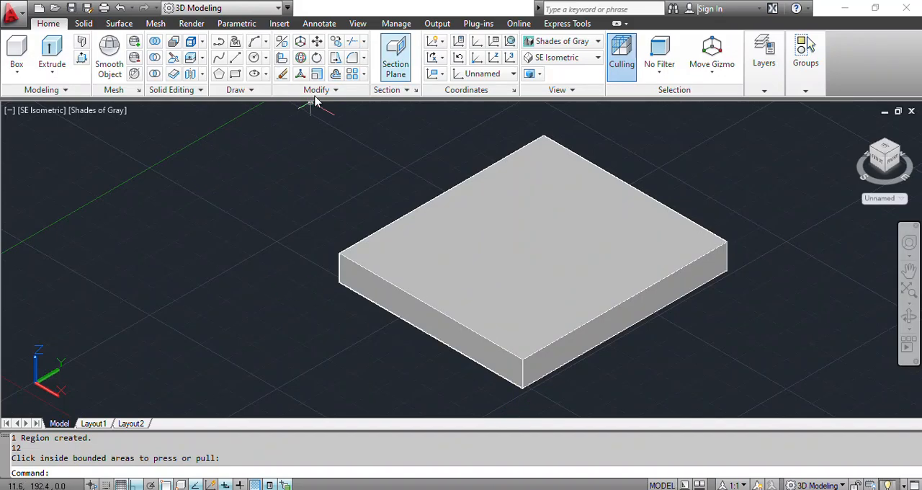
left_click(569, 41)
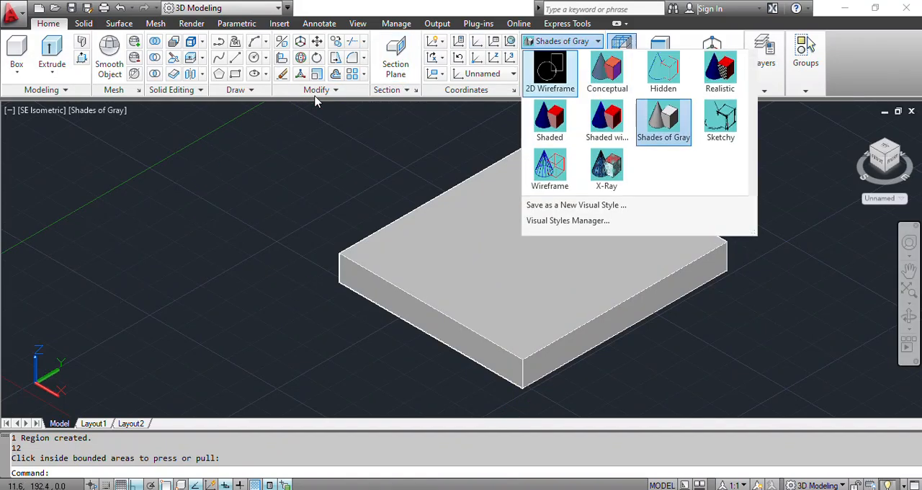
left_click(550, 72)
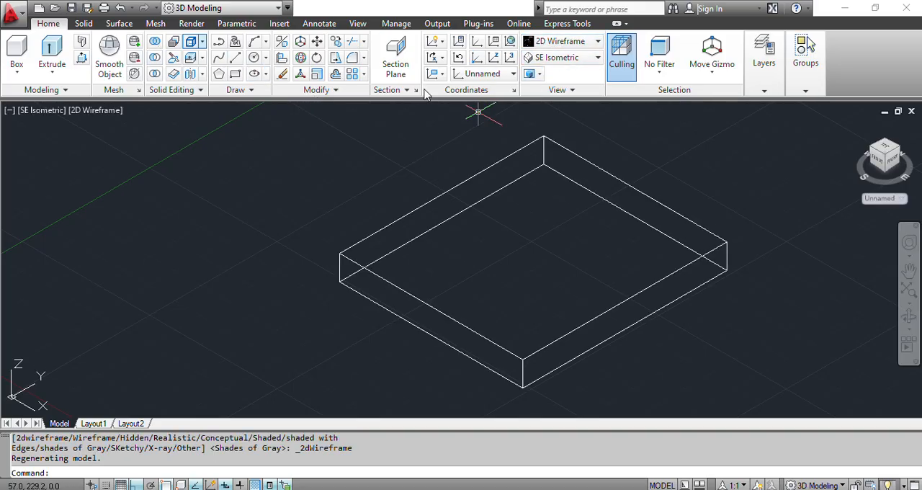
- Draw two crossing centre lines on the plate's upper face, each joining the midpoints of opposite edges
left_click(236, 57)
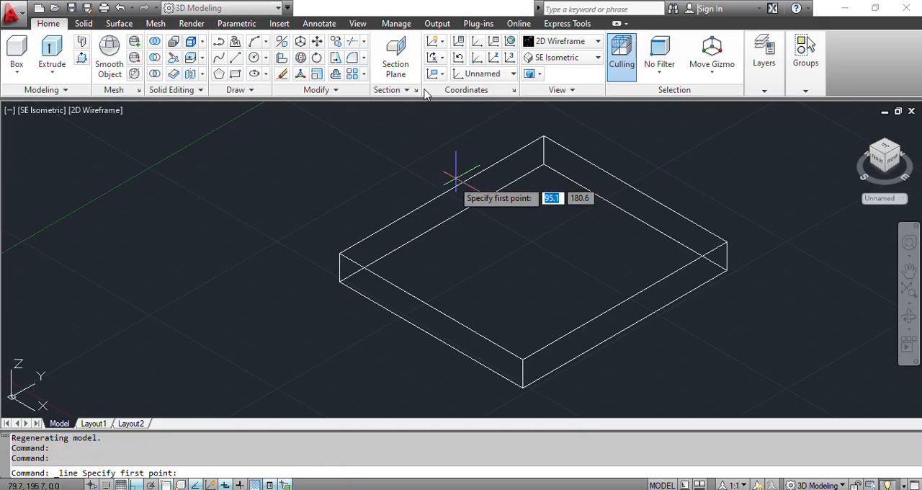
left_click(441, 195)
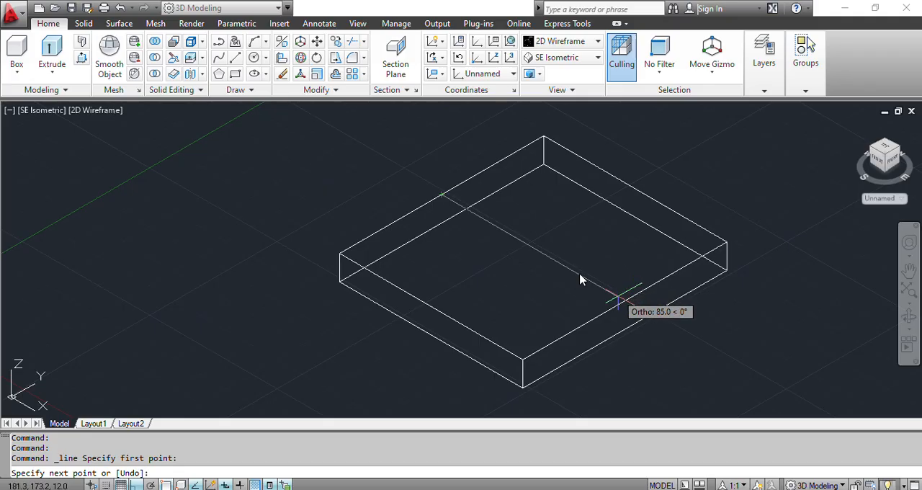
left_click(624, 301)
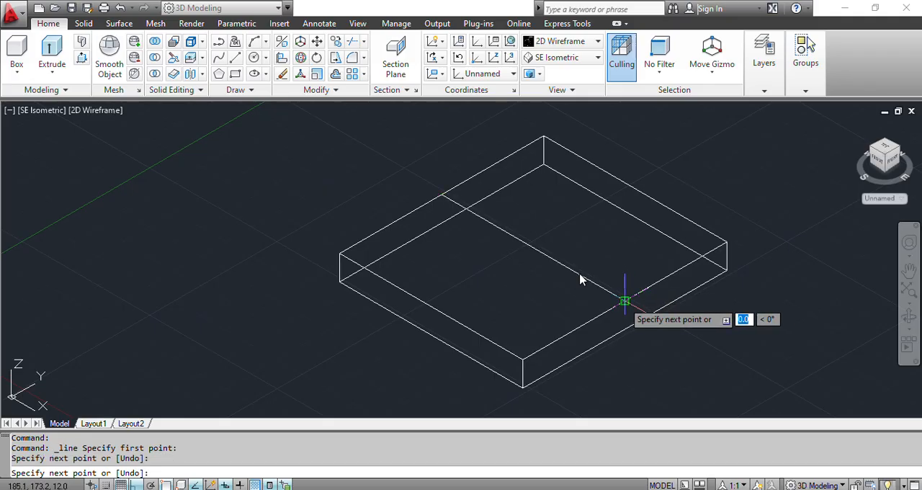
key("Escape")
key("Return")
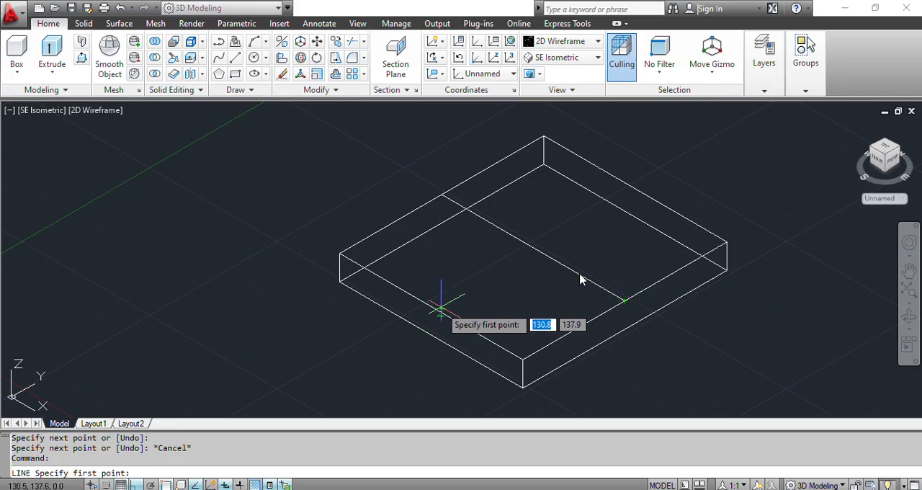
left_click(431, 309)
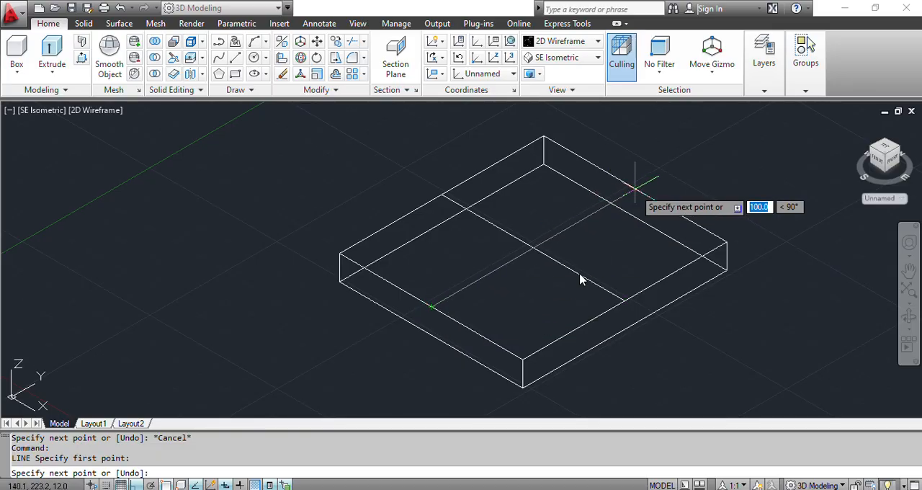
left_click(635, 189)
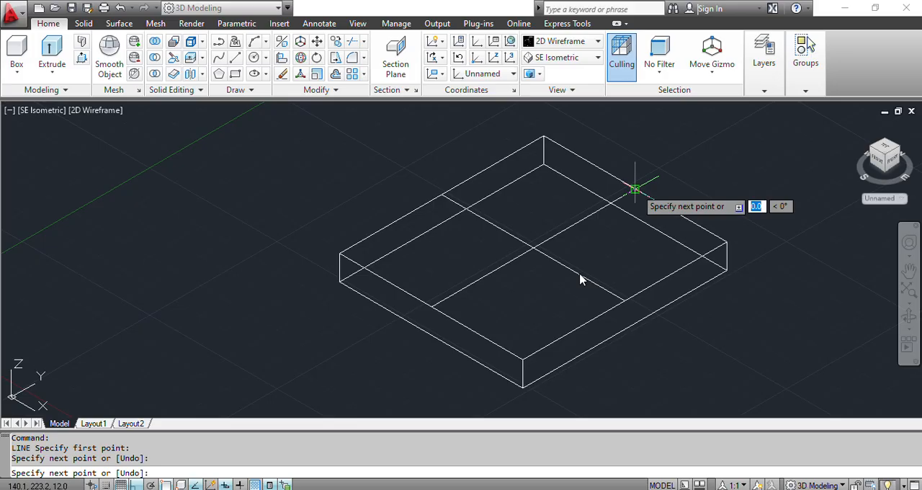
key("Escape")
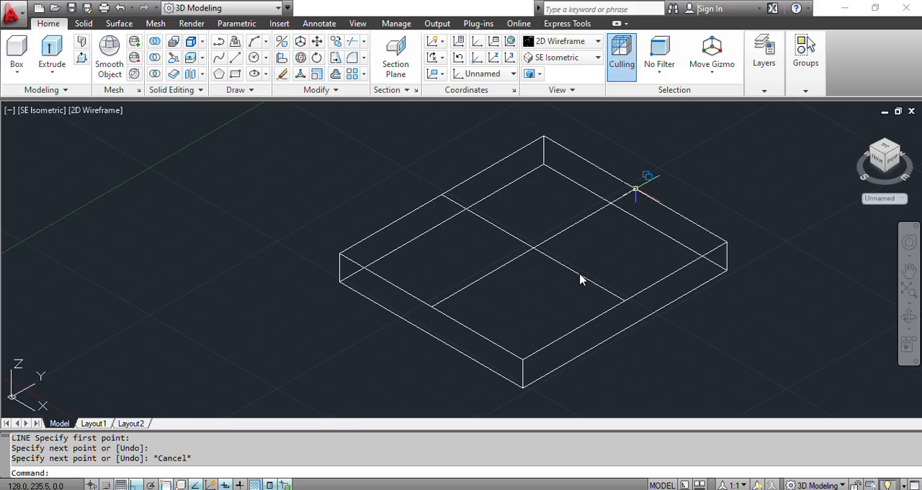
left_click(541, 224)
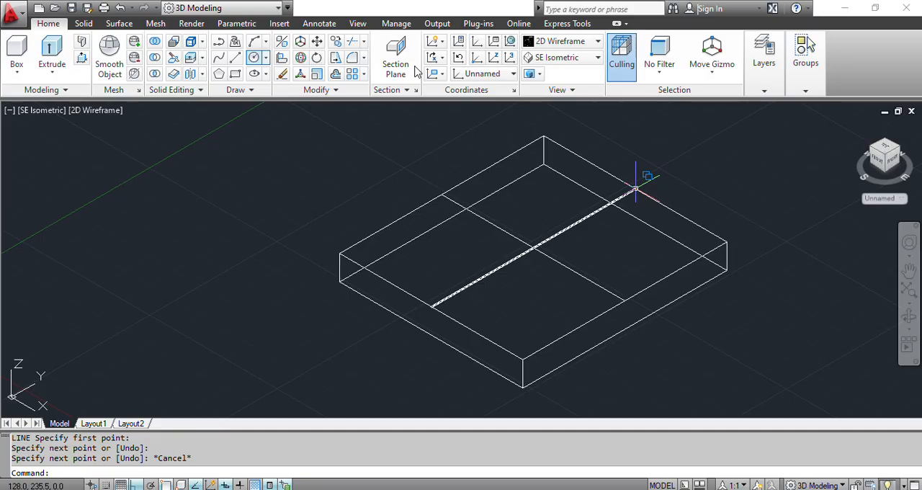
- Draw a 40 mm diameter circle centred where the two centre lines cross on the plate's upper face
left_click(253, 58)
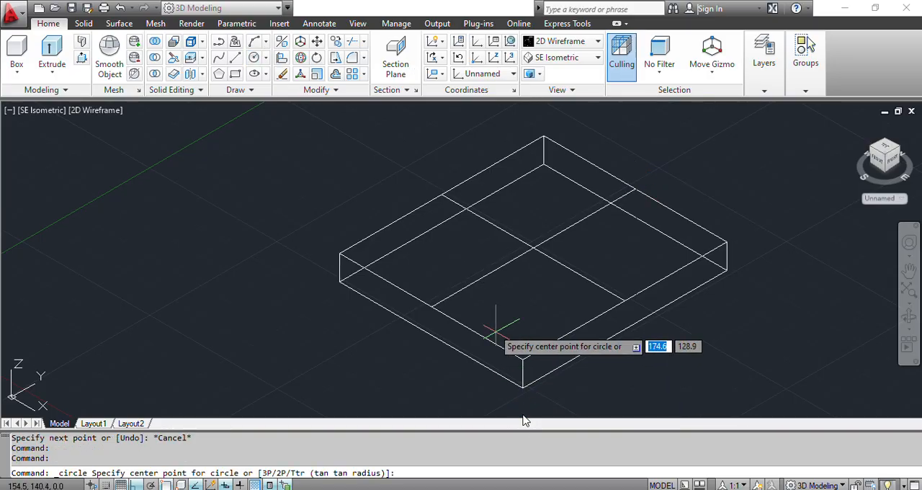
left_click(533, 249)
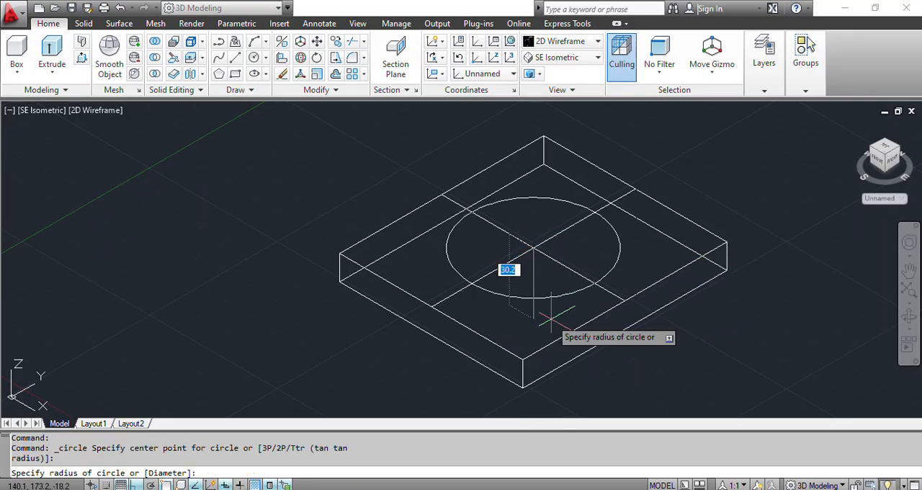
type("d")
key("Return")
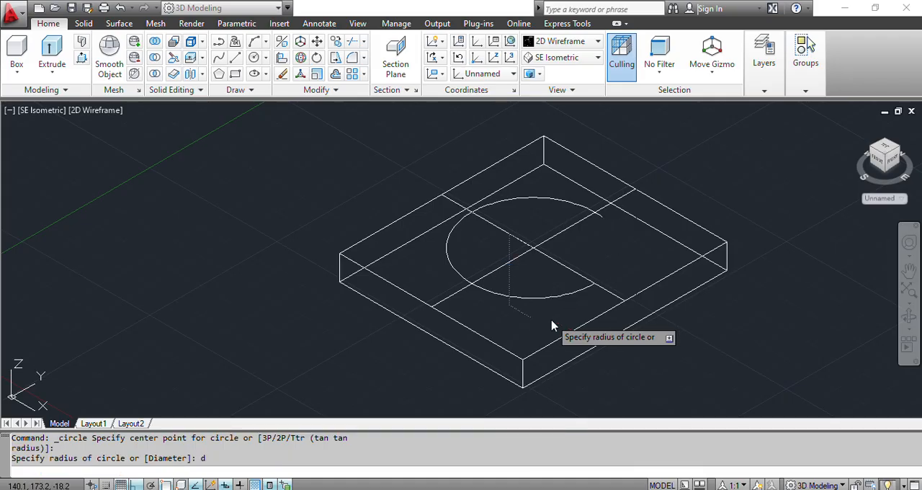
type("40")
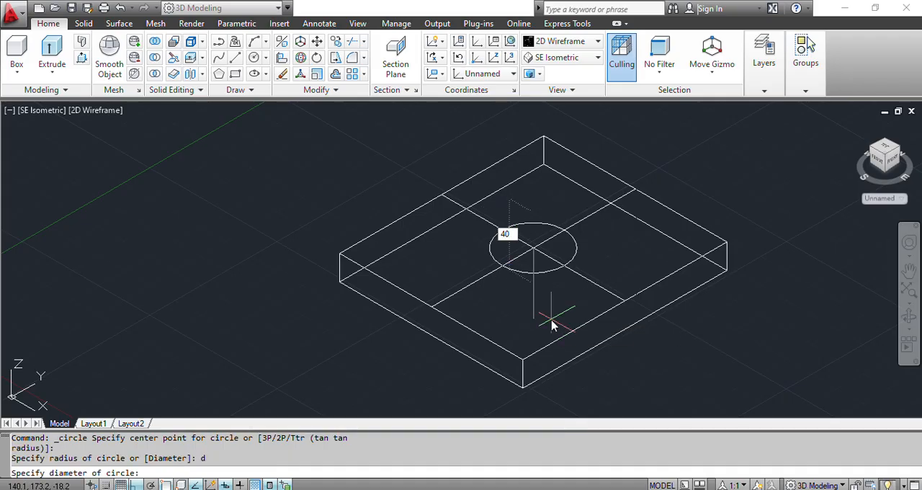
key("Return")
key("Return")
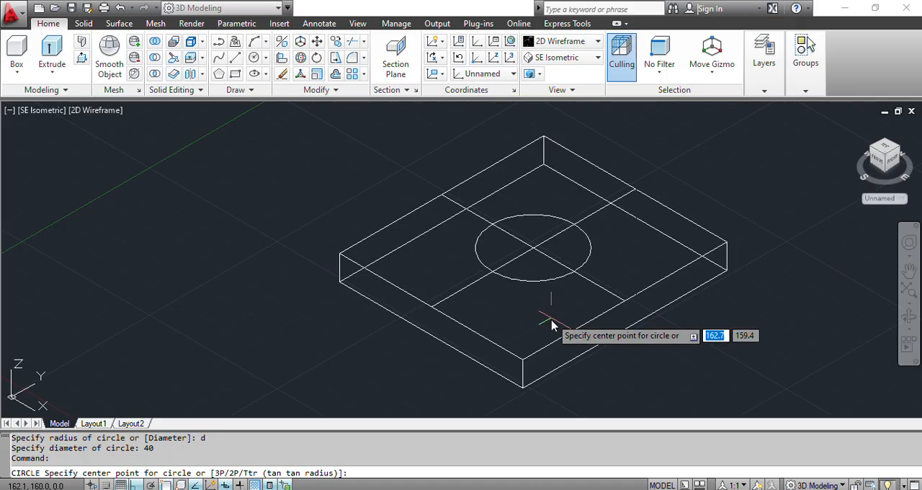
- Draw a concentric 18 mm diameter circle inside the 40 mm circle
left_click(533, 248)
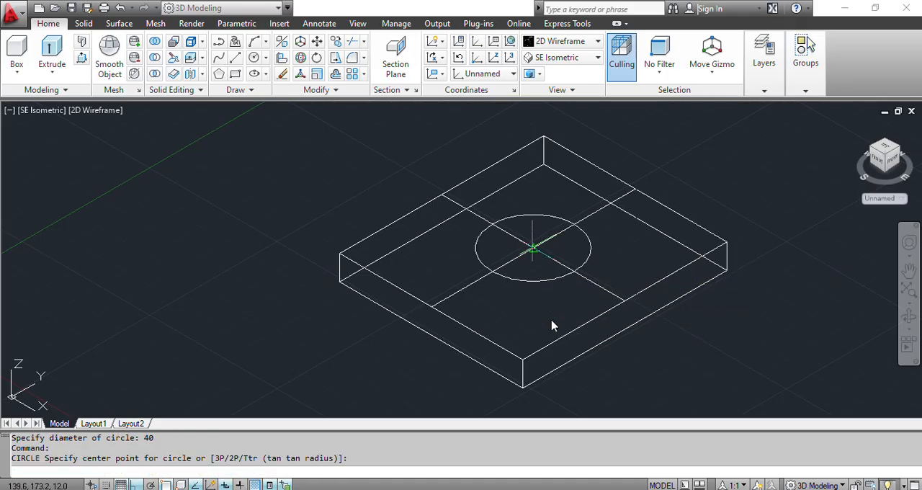
type("d")
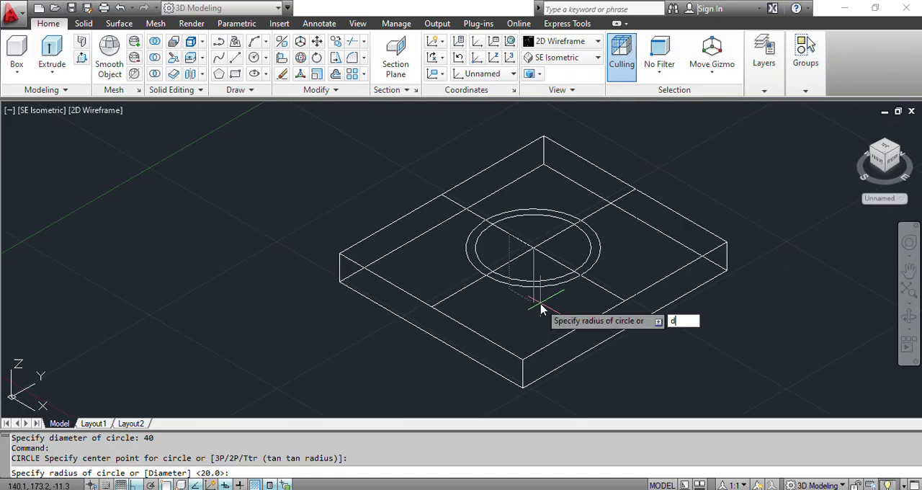
key("Return")
type("18")
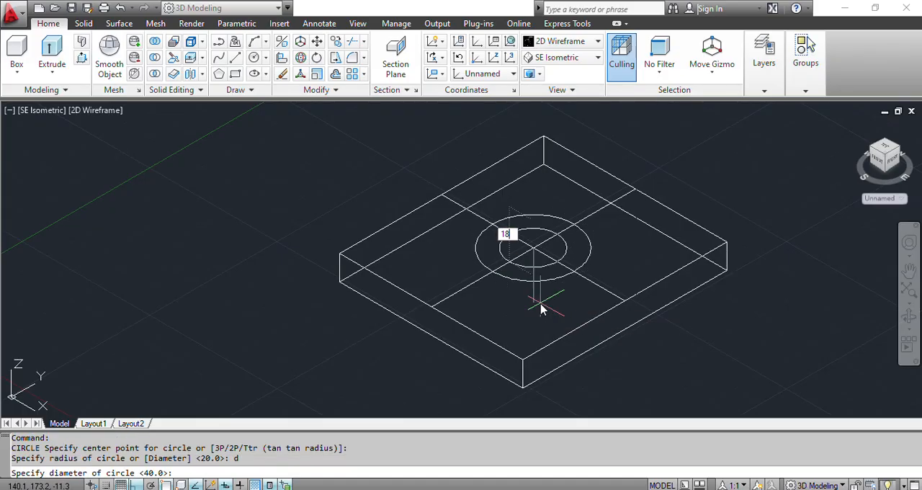
key("Return")
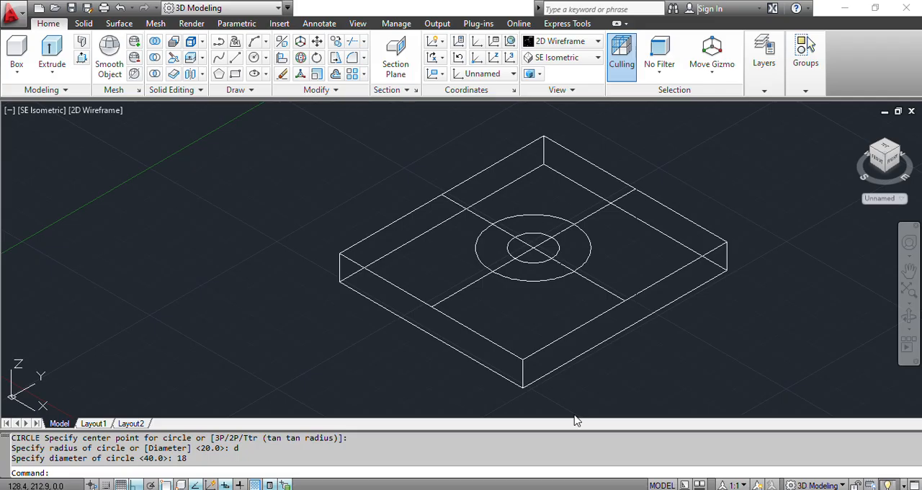
- Erase the two crossing centre lines from the plate's upper face
left_click(589, 215)
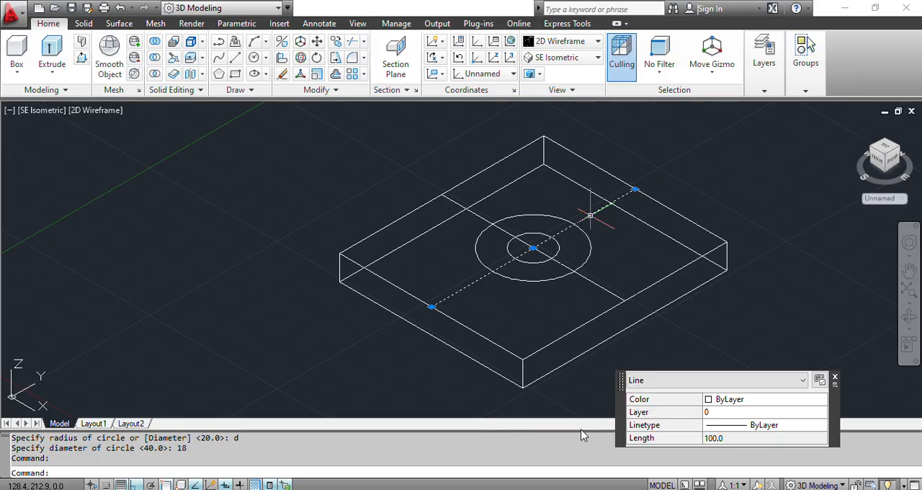
left_click(593, 282)
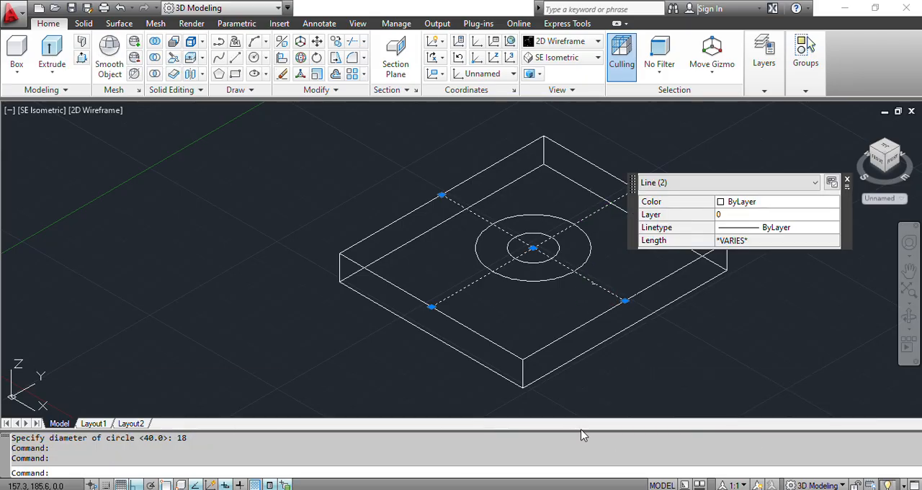
key("Delete")
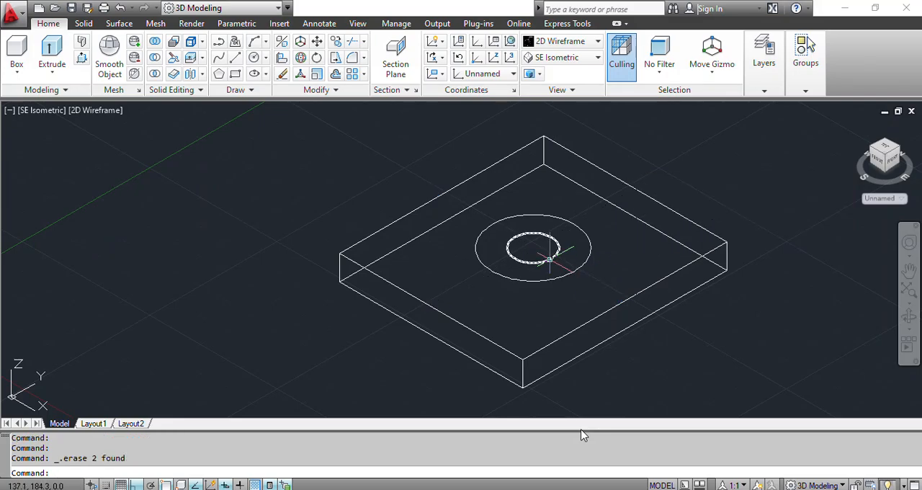
- Move the 18 mm circle from its centre along negative Y to a free spot beside the plate
left_click(551, 258)
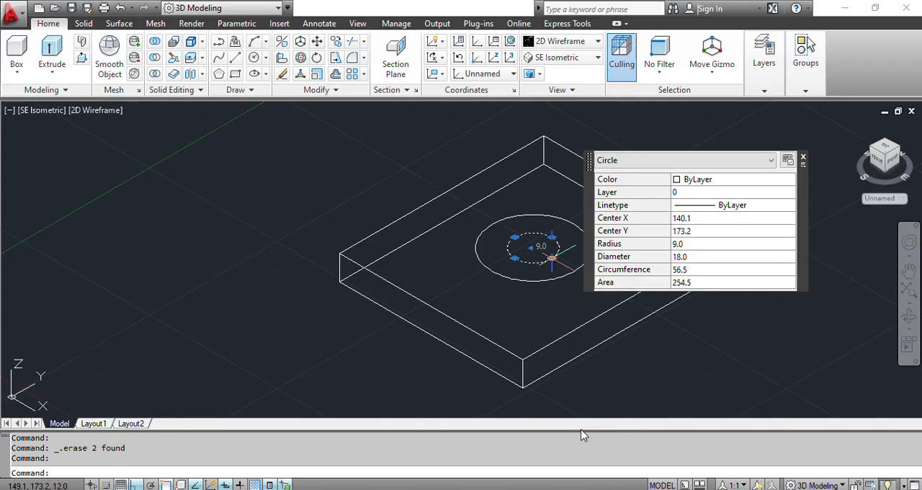
type("MOVe")
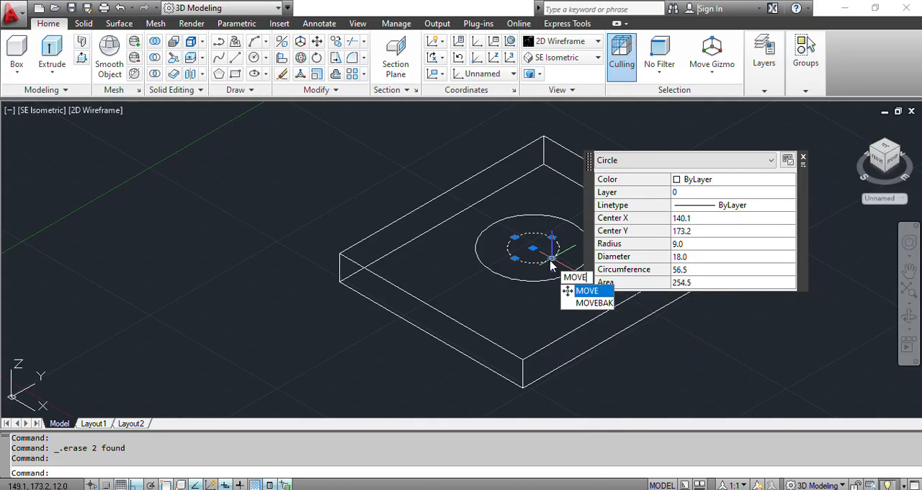
key("Return")
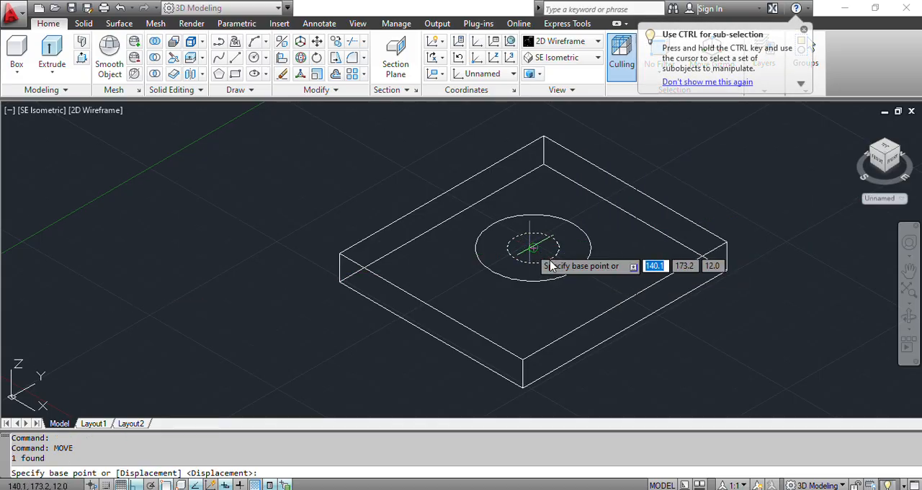
left_click(533, 249)
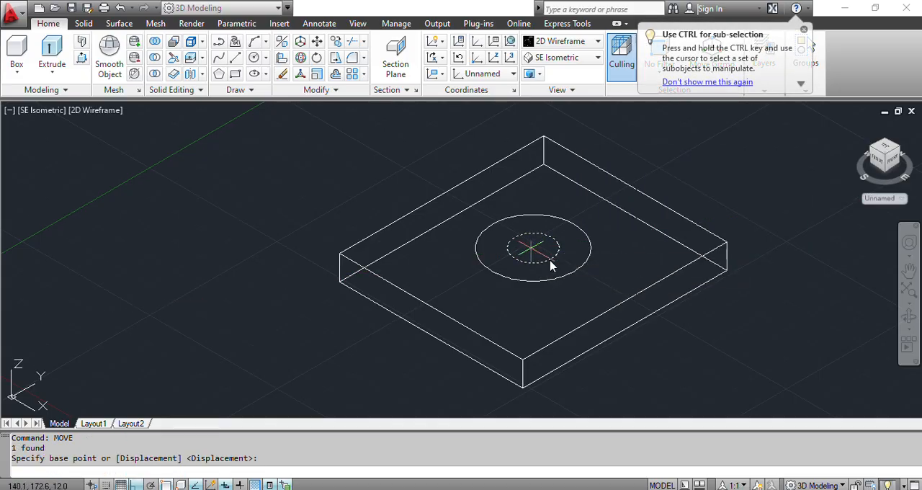
left_click(344, 352)
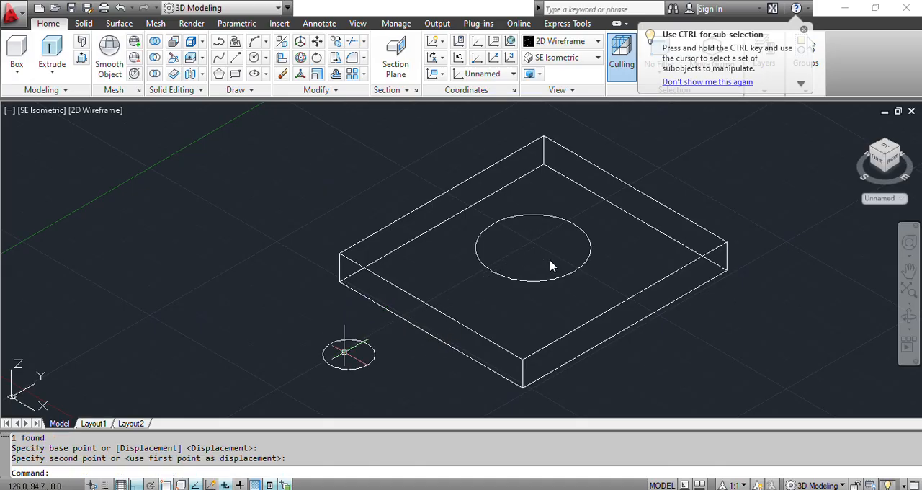
key("Escape")
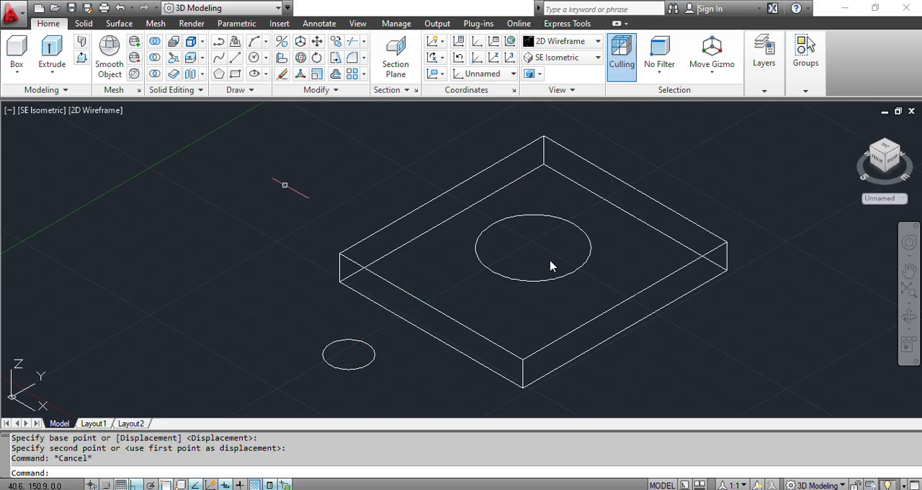
- Check the boss height in the Fig. 3 PDF and press-pull the 40 mm circle up 38 mm in AutoCAD
left_click(526, 425)
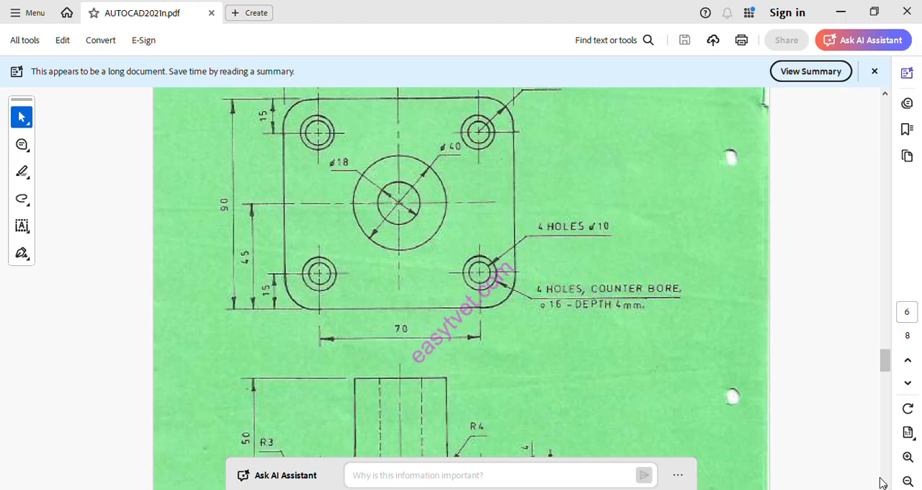
scroll(880, 481, "down", 15)
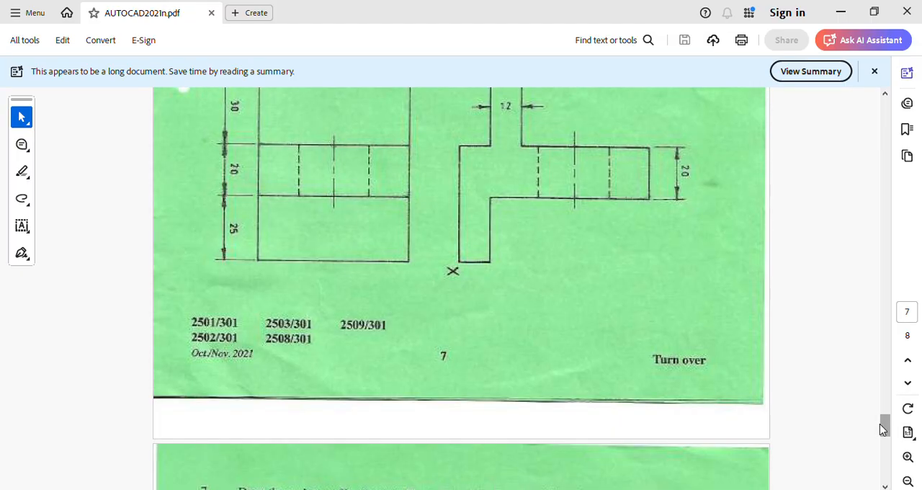
scroll(883, 429, "up", 15)
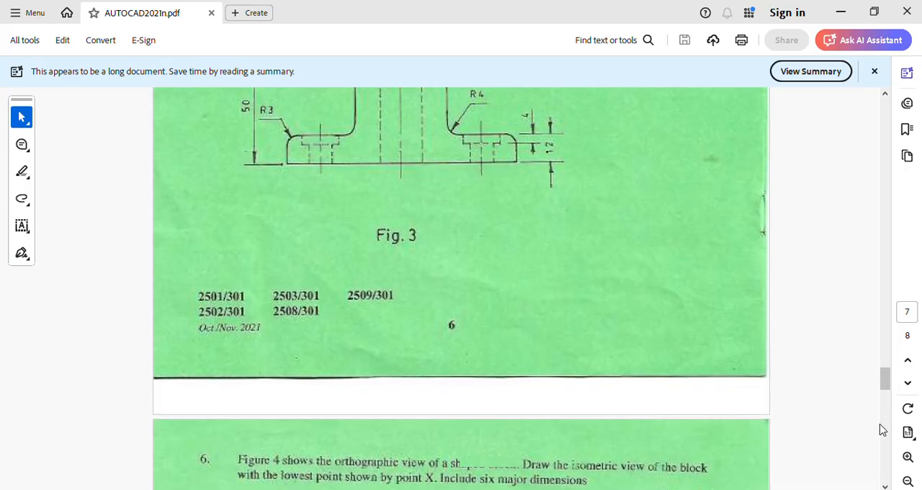
scroll(883, 429, "up", 5)
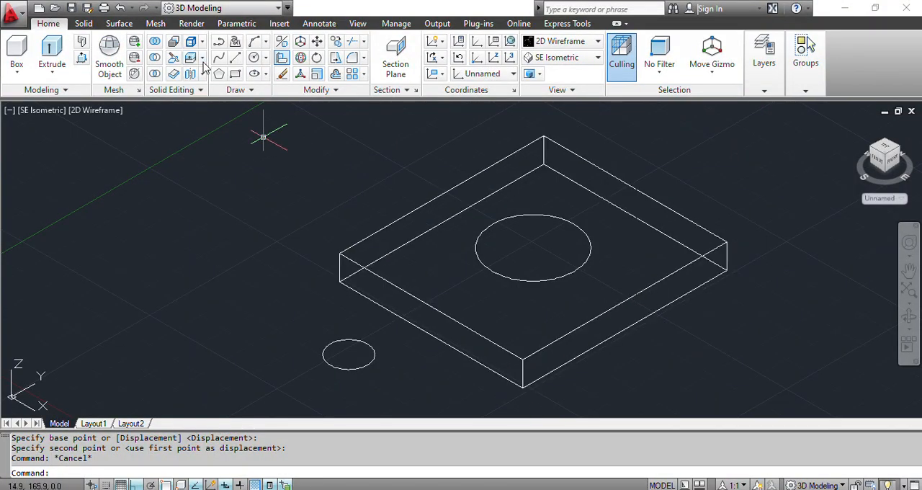
left_click(81, 58)
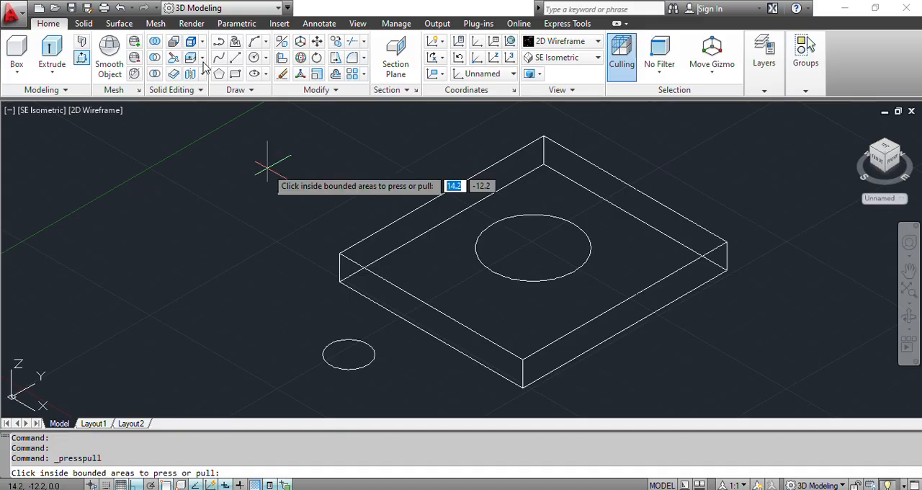
left_click(469, 230)
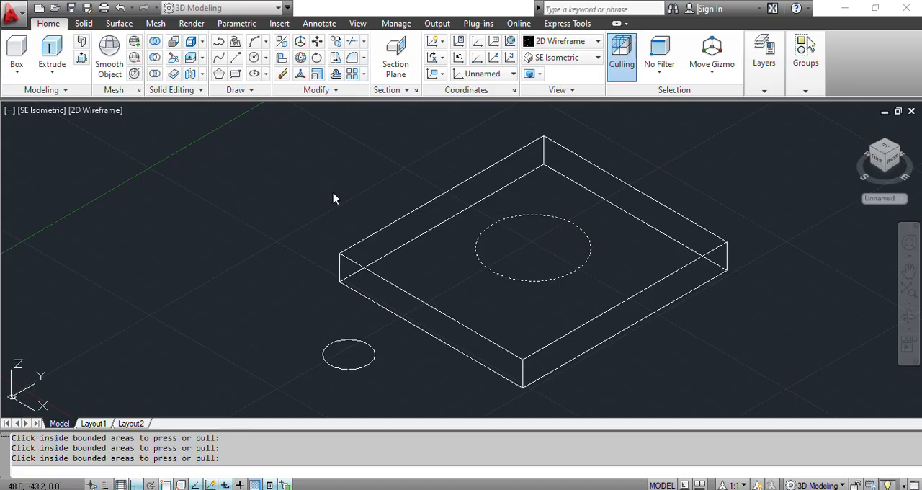
left_click(554, 245)
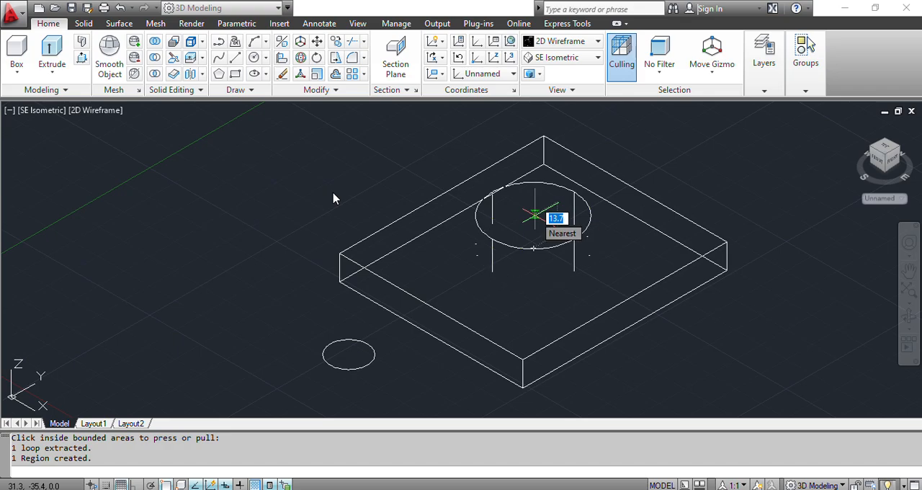
type("38")
key("Return")
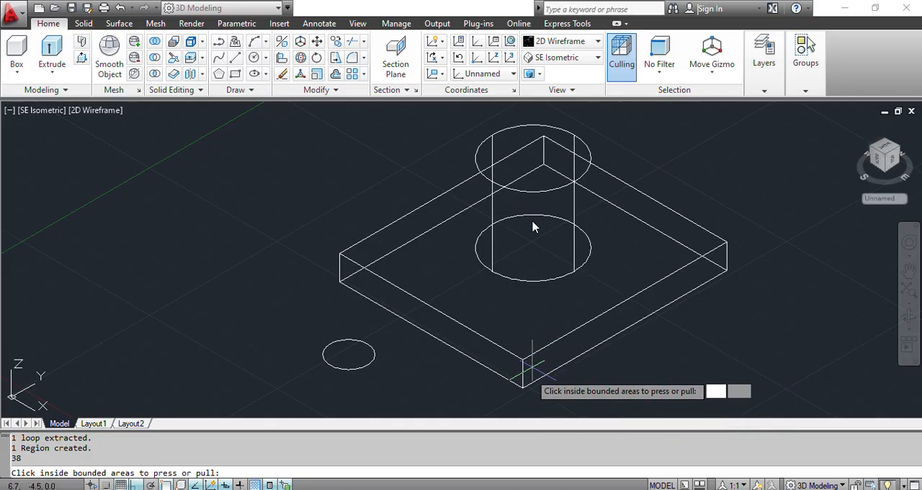
key("Return")
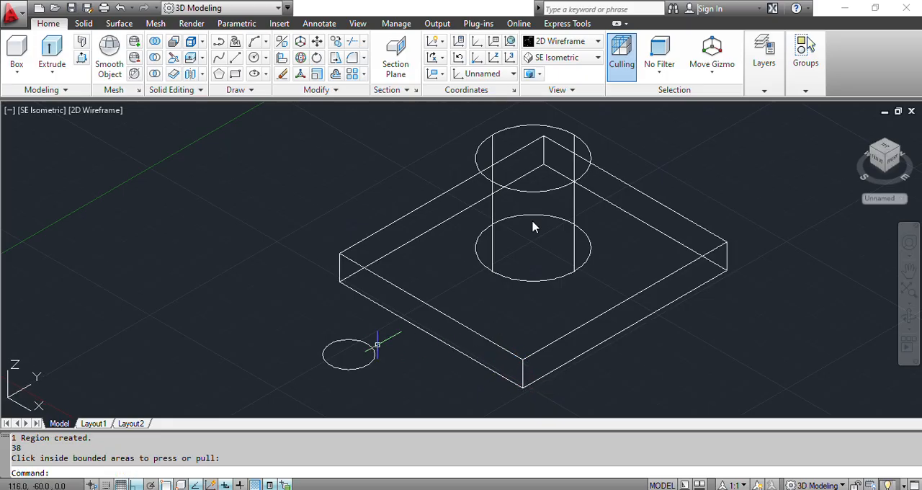
- With Ortho off, move the 18 mm circle by its centre to the centre of the cylindrical boss's top face
left_click(371, 348)
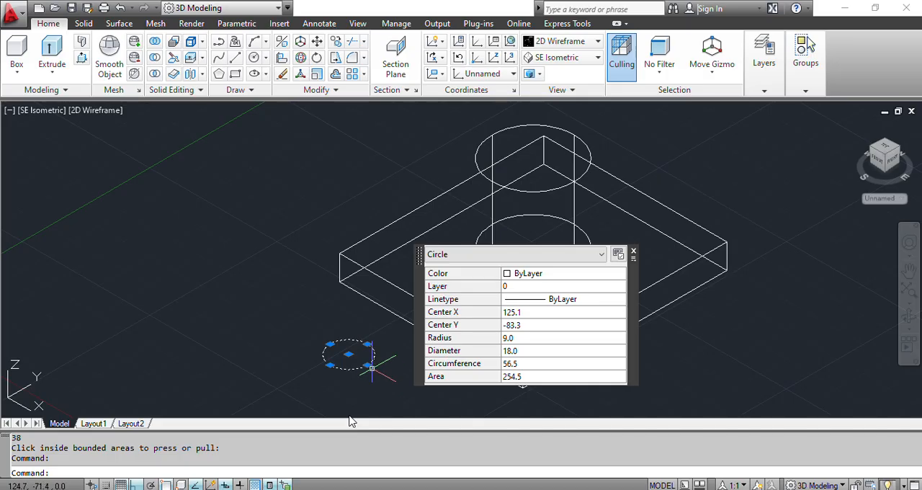
type("MOVE")
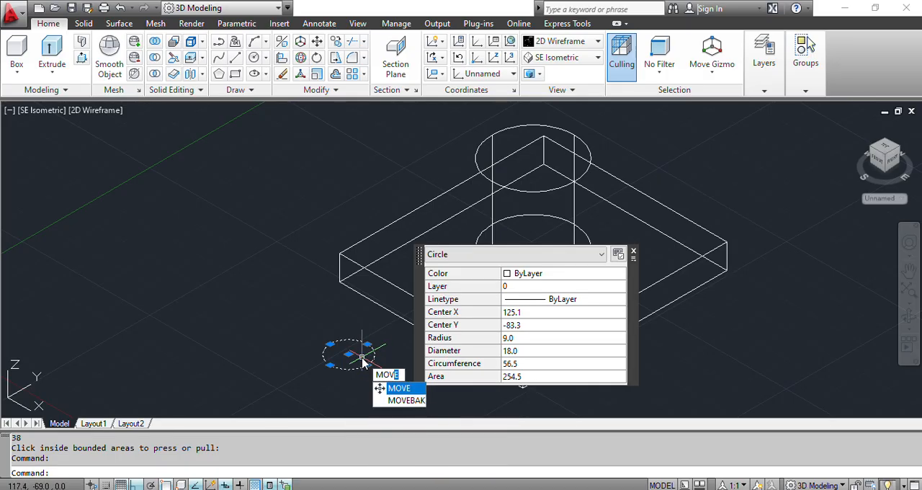
key("Return")
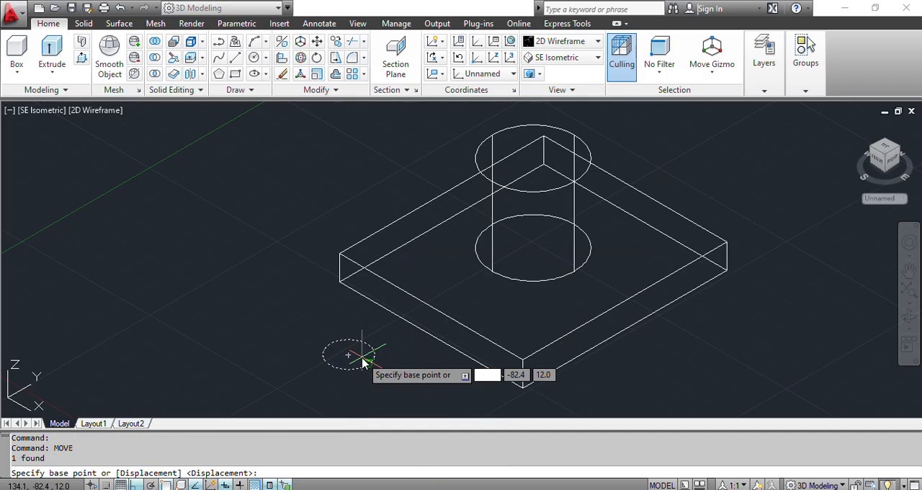
left_click(363, 363)
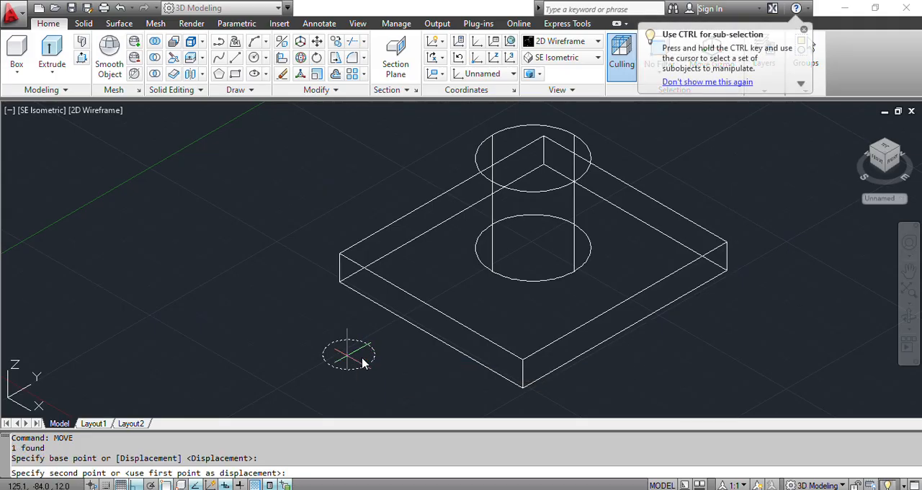
key("F8")
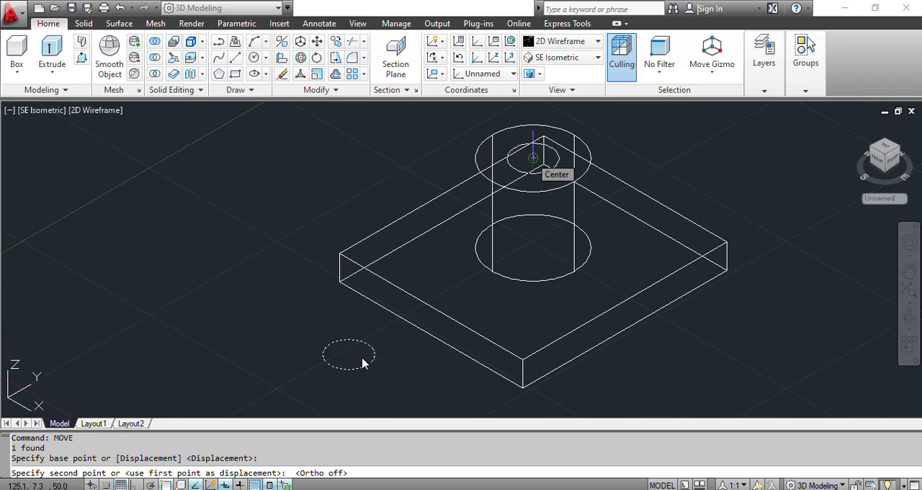
left_click(532, 157)
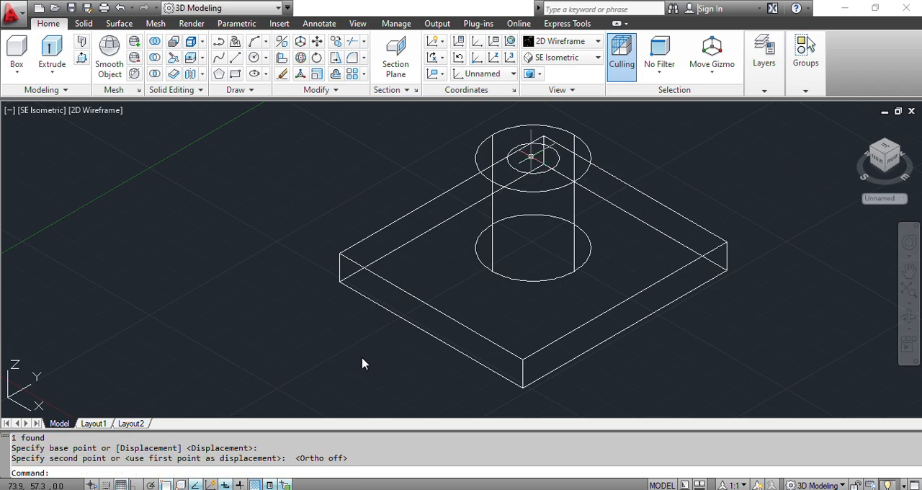
key("Escape")
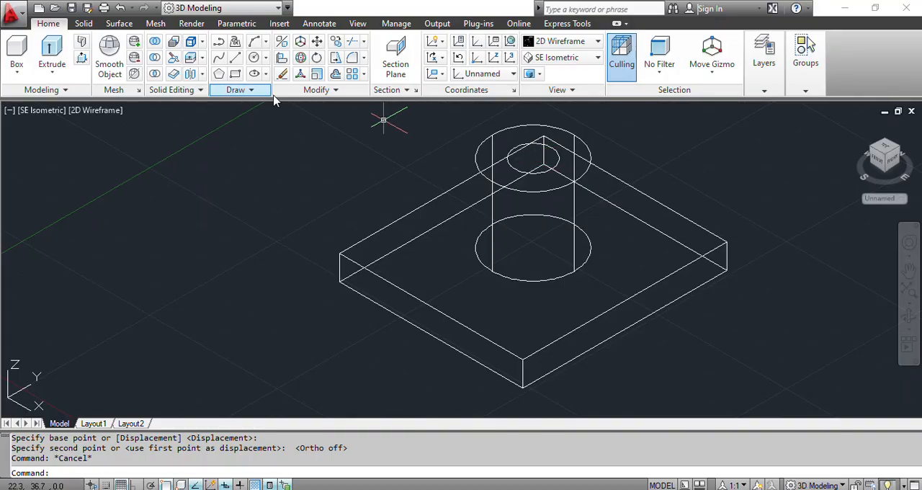
- Press-pull the 18 mm circle down through the boss and plate, checking the bore against the Fig. 3 side view in the PDF
left_click(81, 57)
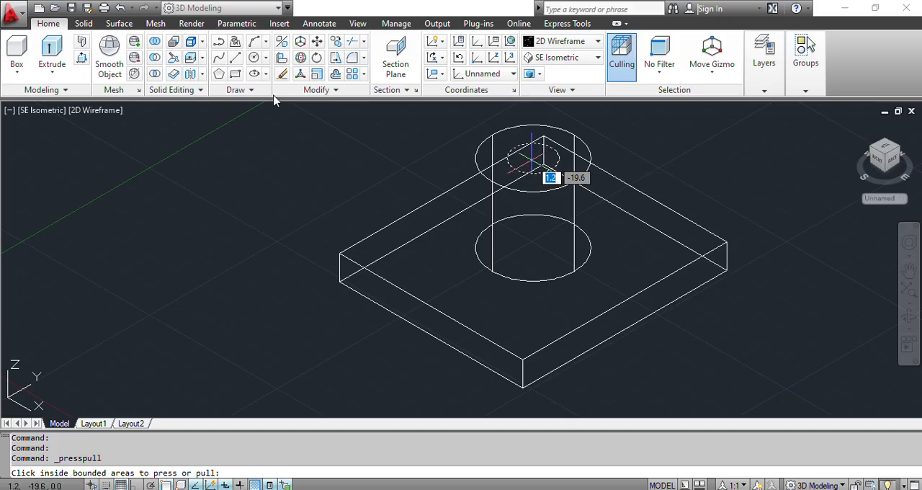
left_click(531, 162)
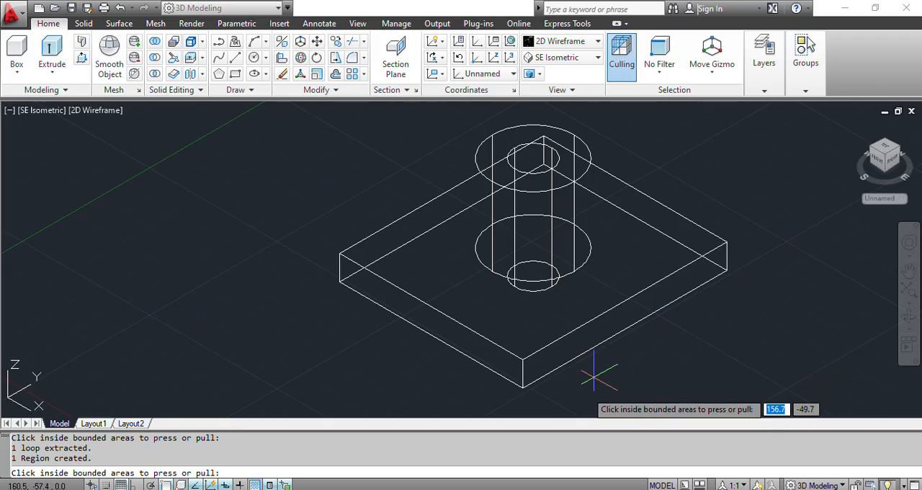
key("alt+Tab")
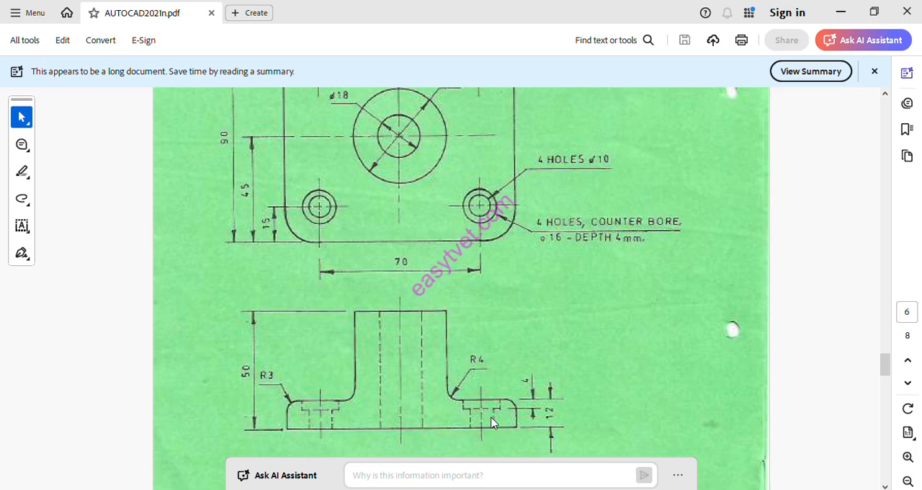
mouse_move(609, 489)
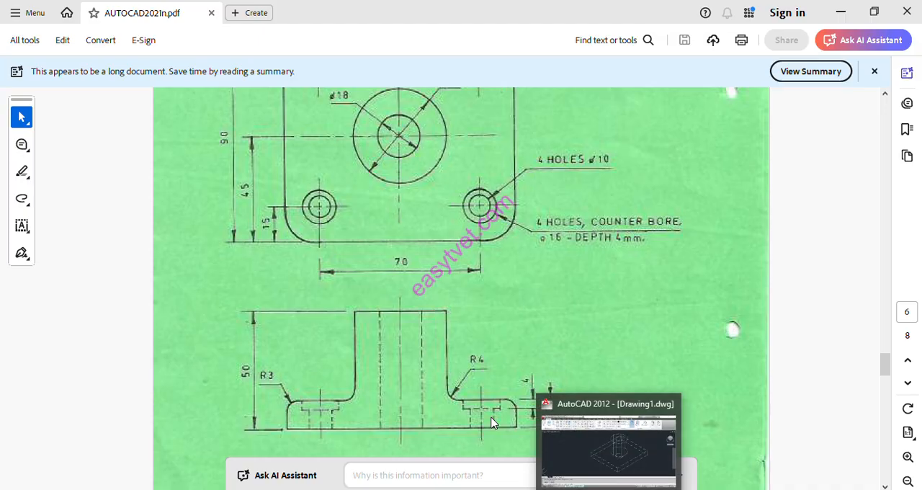
left_click(609, 446)
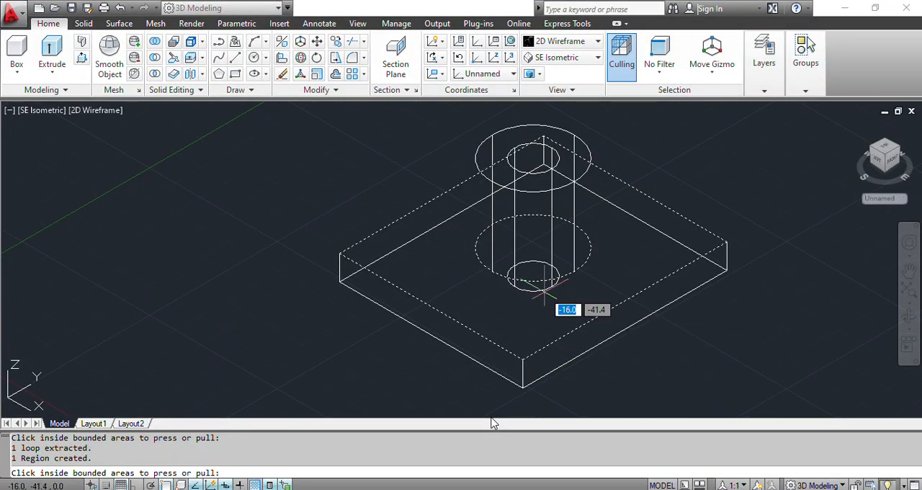
key("Return")
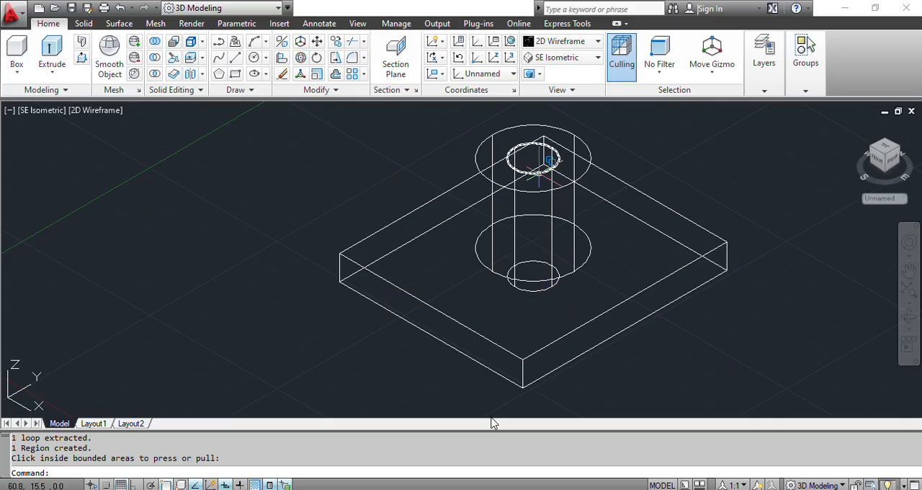
- Erase the leftover 18 mm circle on the boss top and the 40 mm circle at the boss base
left_click(533, 171)
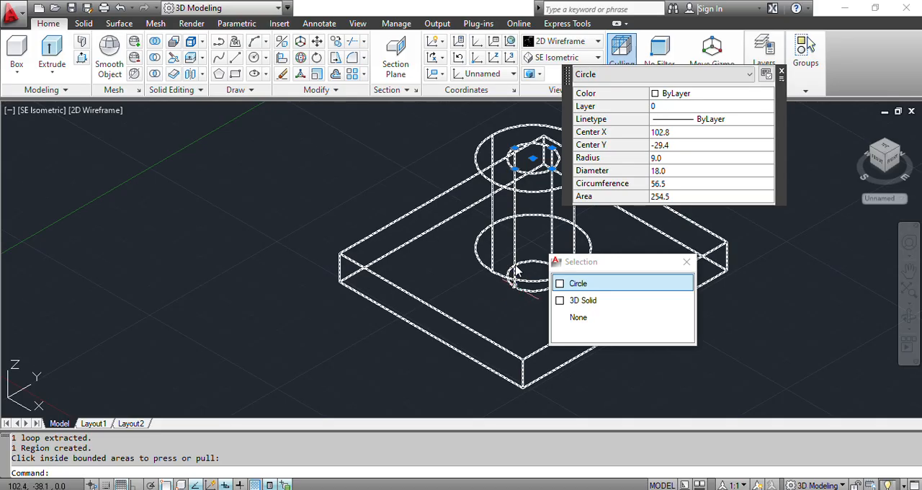
left_click(515, 278)
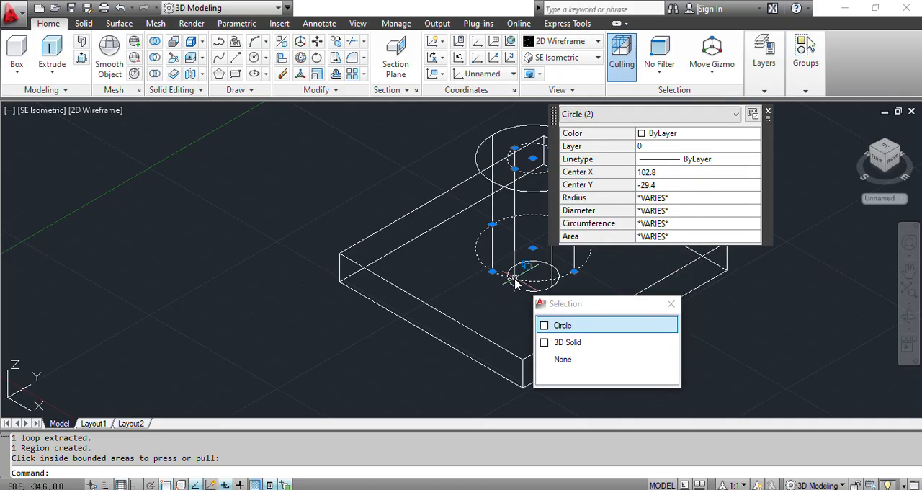
key("Delete")
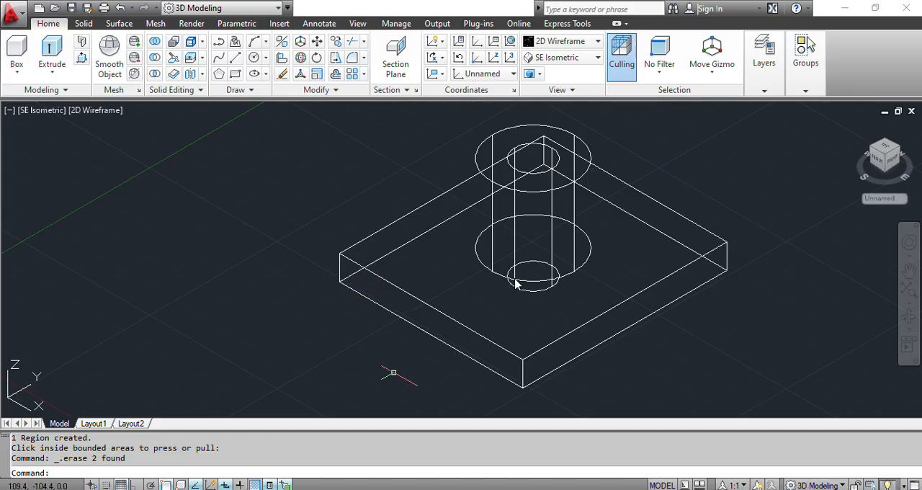
- Check the corner hole positions in the PDF, and with Ortho on draw AutoCAD lines 15 mm along Y and 15 mm along X from the plate's upper left corner
key("alt+Tab")
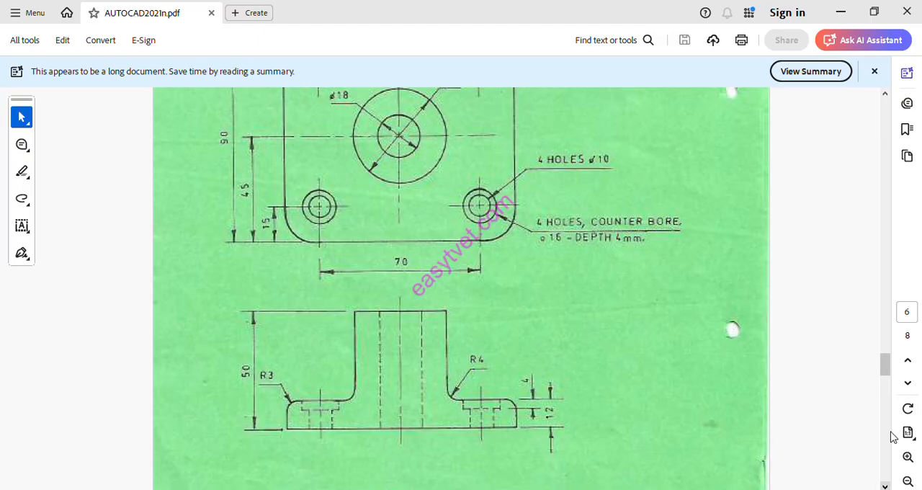
scroll(891, 436, "up", 3)
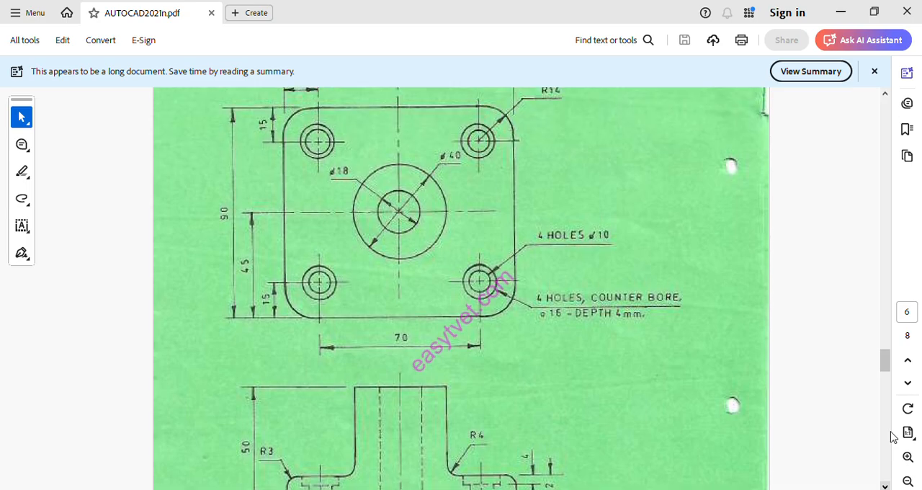
scroll(892, 437, "up", 1)
scroll(891, 437, "up", 1)
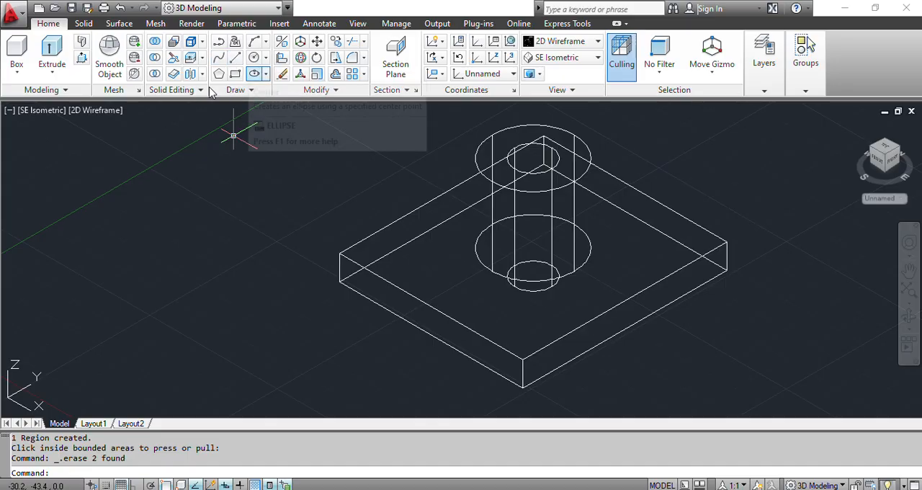
left_click(235, 57)
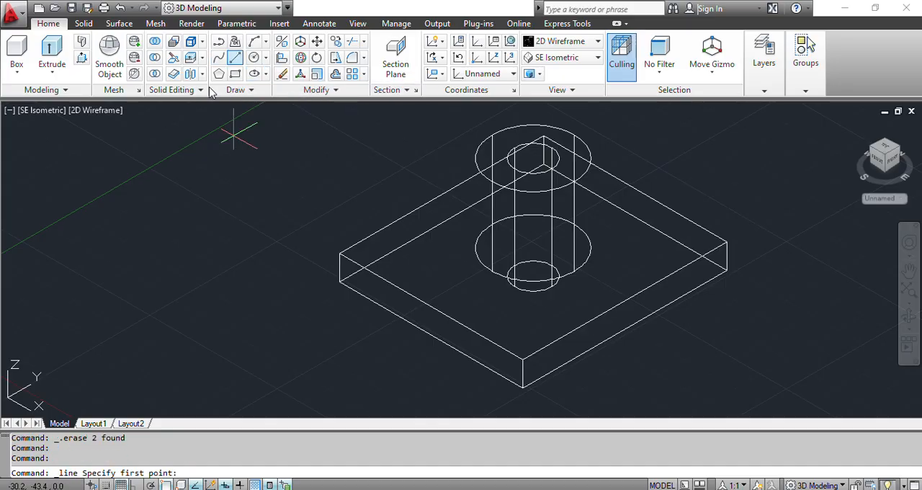
left_click(339, 254)
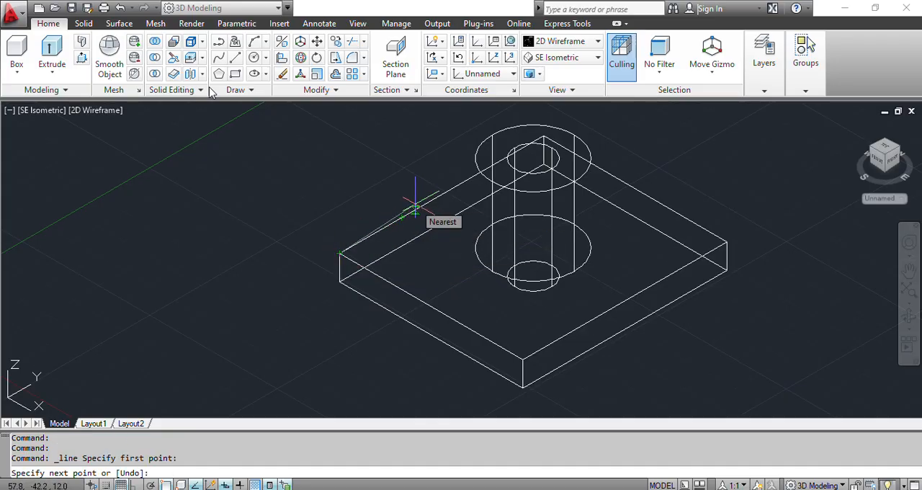
key("F8")
type("1")
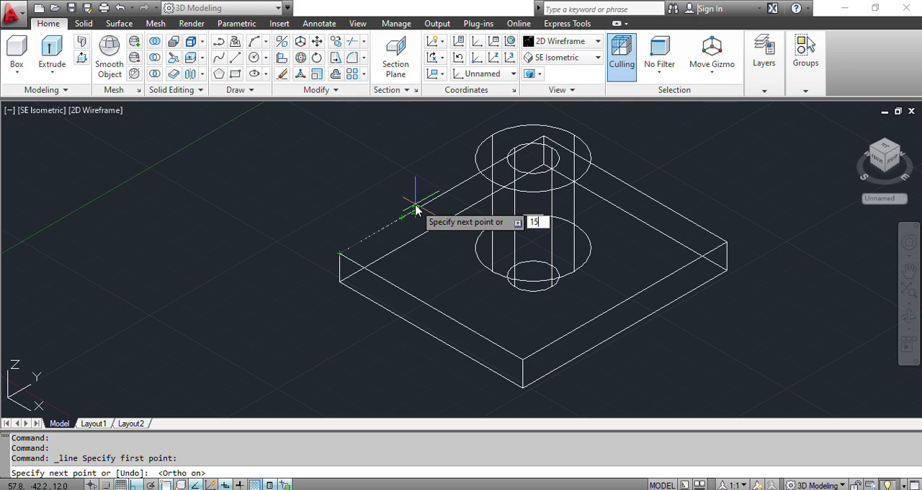
type("5")
key("Return")
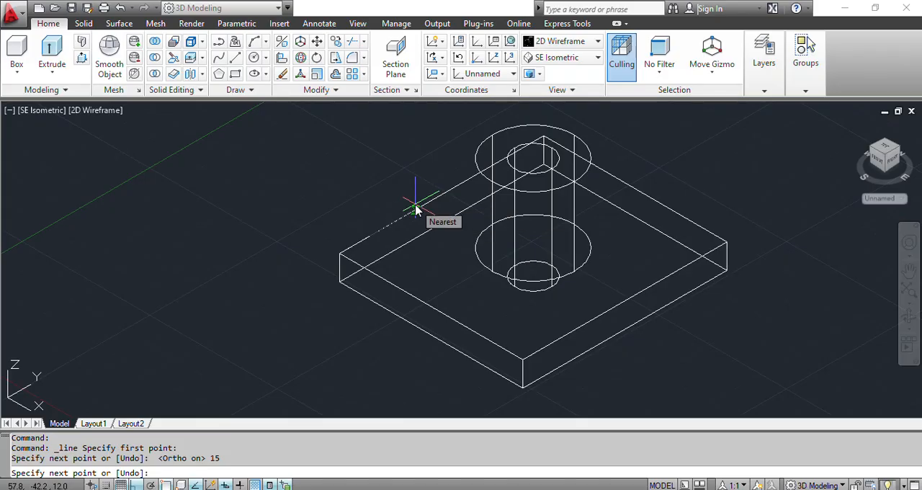
type("15")
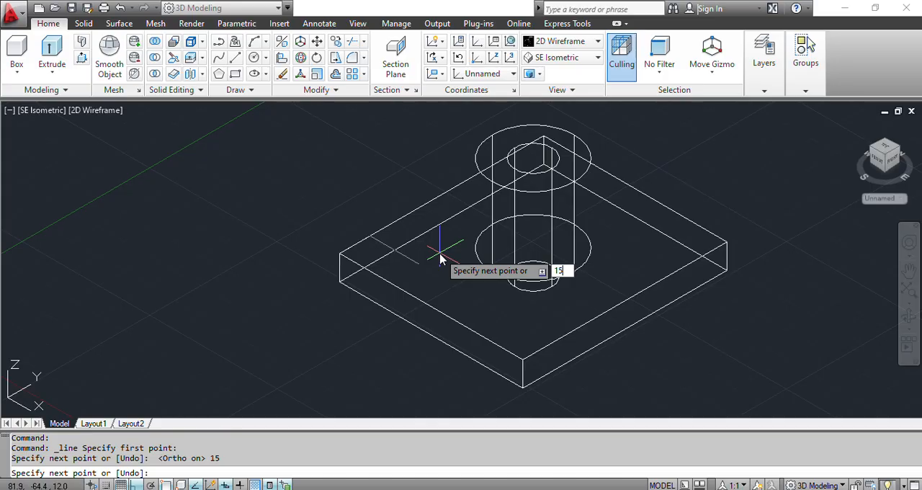
key("Return")
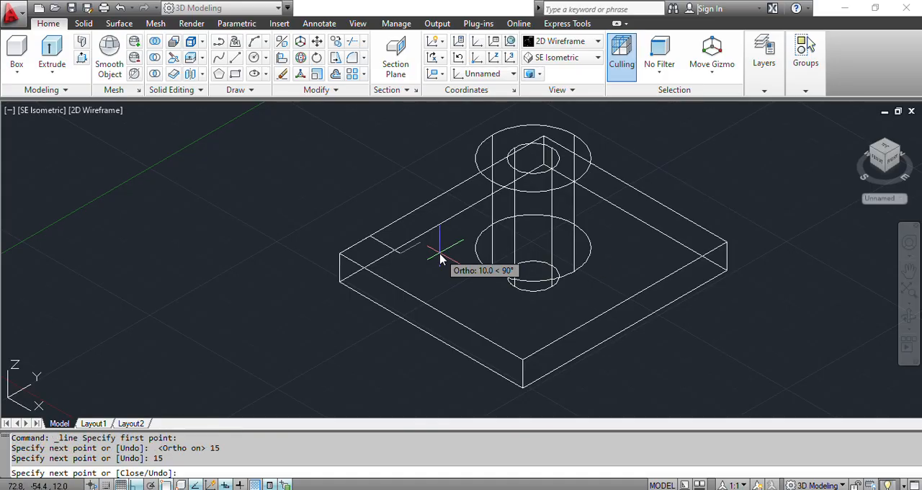
key("Escape")
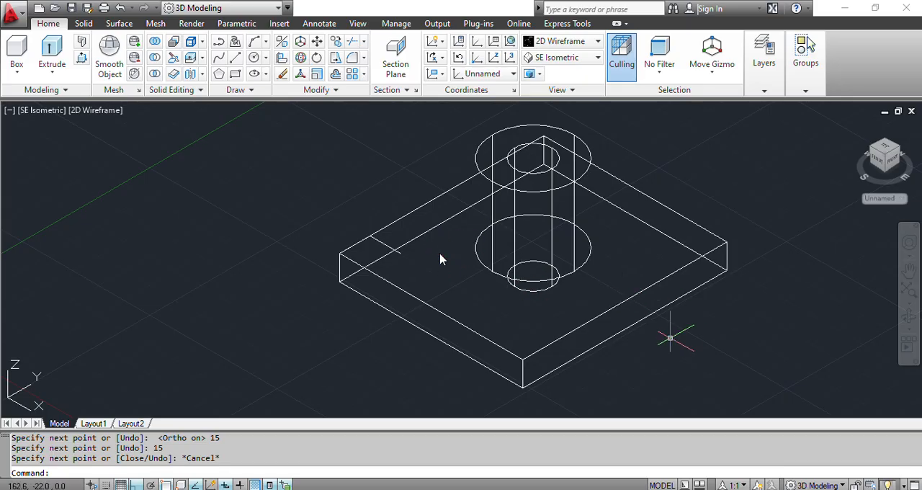
- Draw a 15 mm line from the plate's upper front corner along its edge in positive Y
type("l")
key("Return")
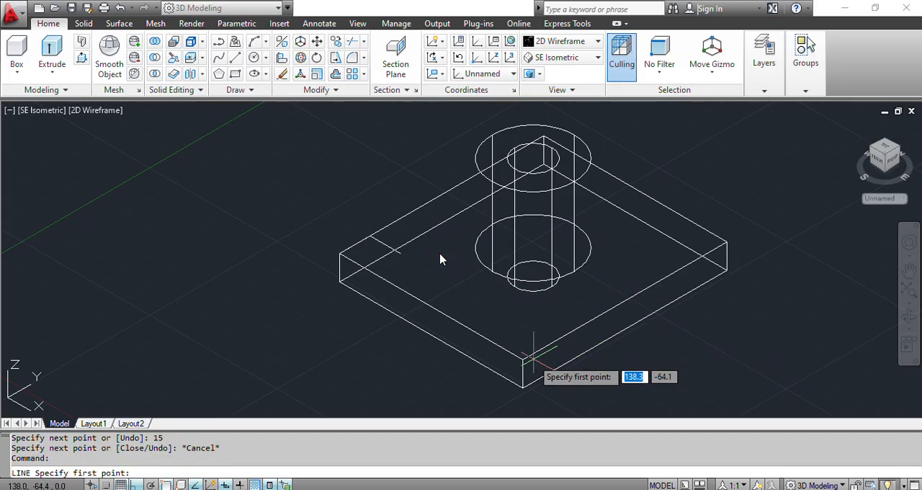
left_click(522, 358)
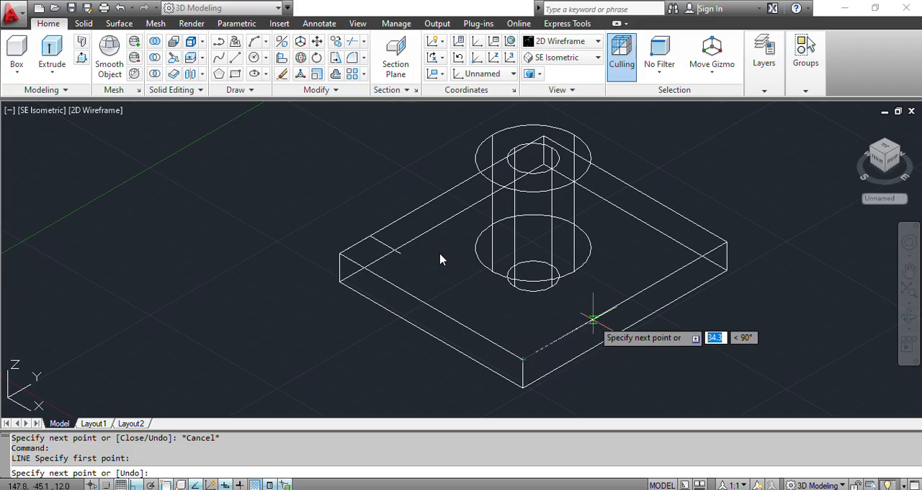
type("15")
key("Return")
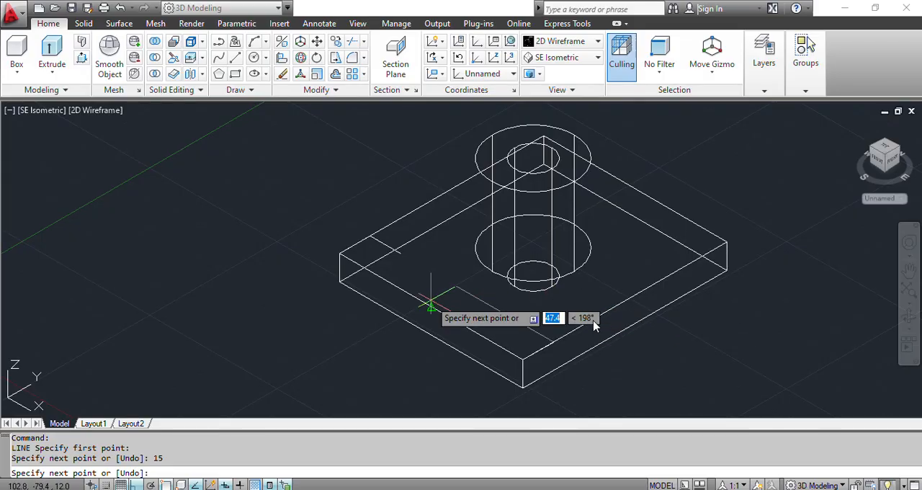
- Try to continue the line with a second 15 mm segment into the upper face, and erase that skewed segment
type("1")
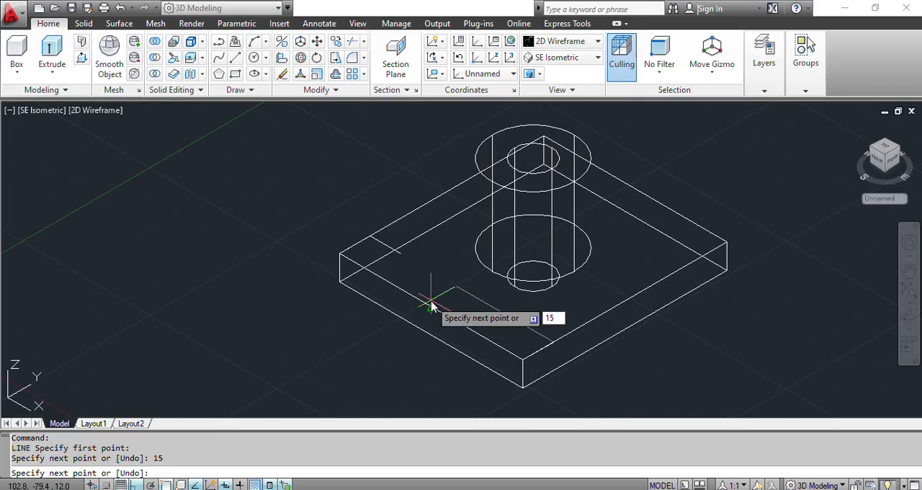
type("5")
key("Return")
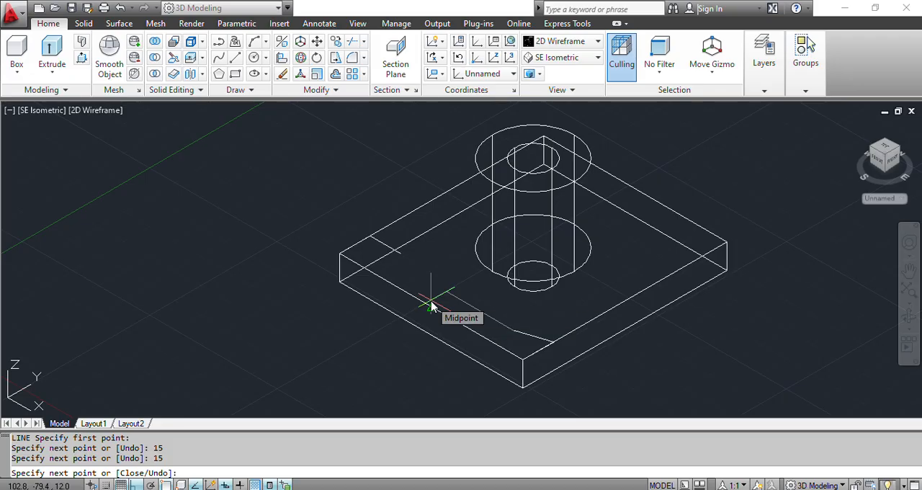
key("Escape")
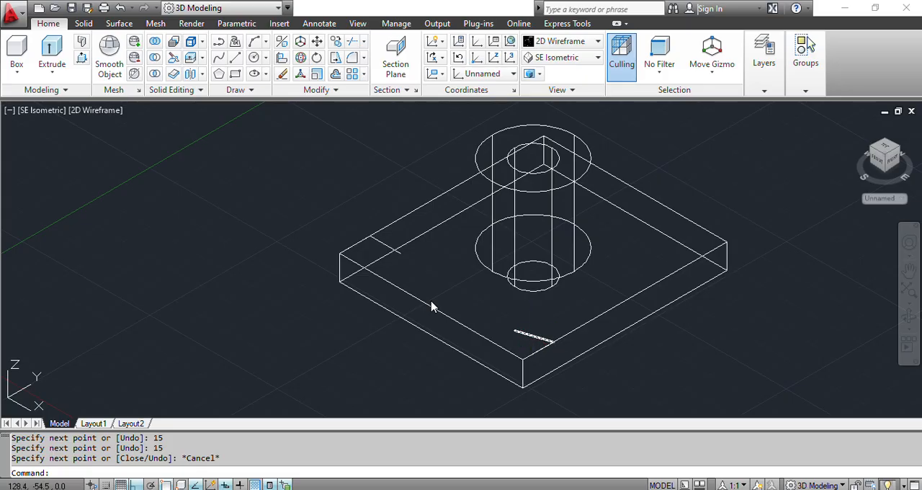
left_click(533, 334)
key("Delete")
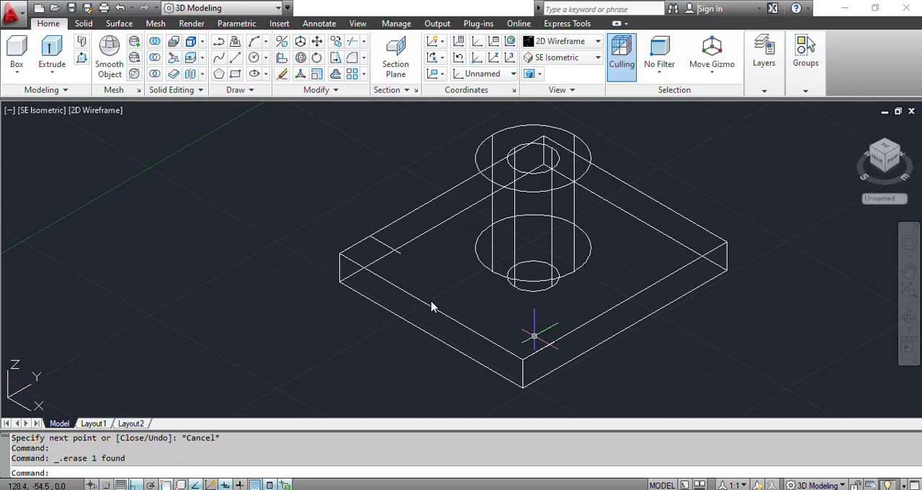
key("Delete")
key("Escape")
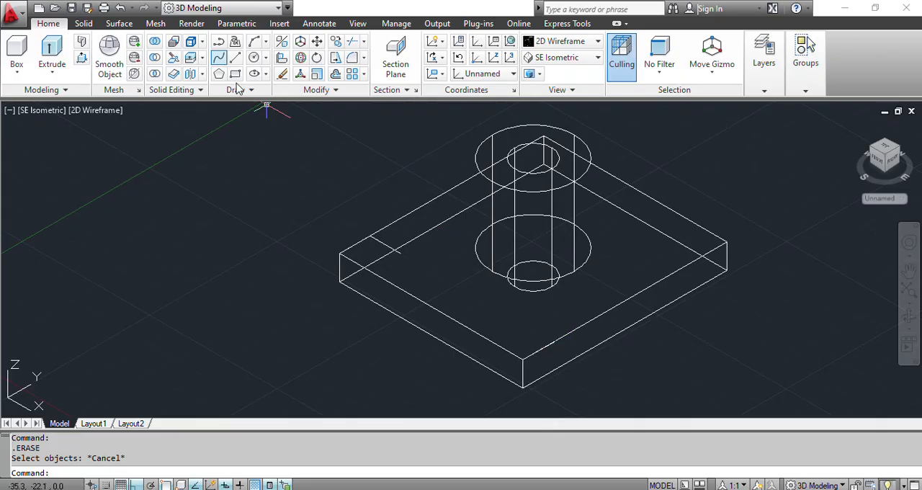
- Draw a 15 mm line in negative X from the end of the front corner's edge line into the upper face
left_click(235, 57)
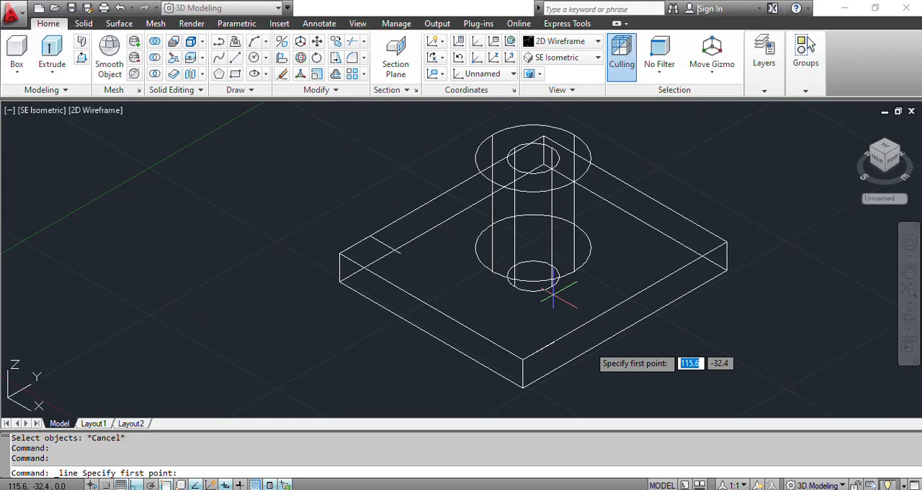
left_click(553, 342)
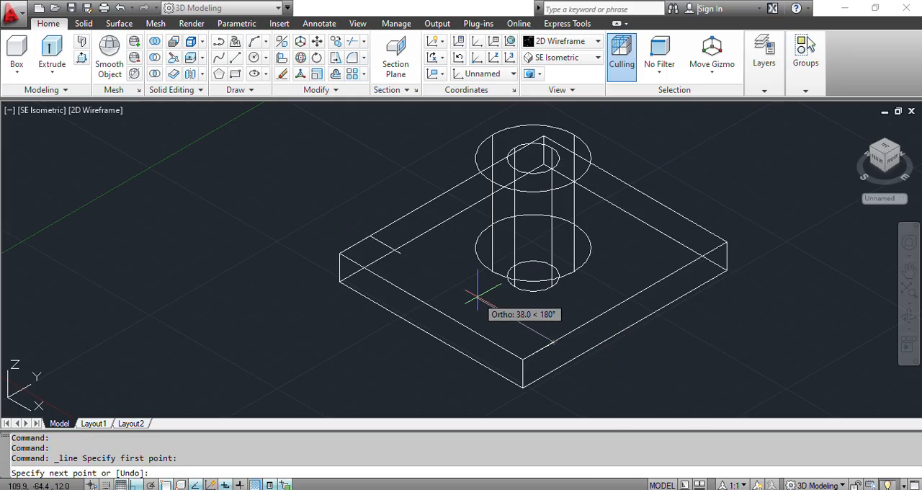
type("15")
key("Return")
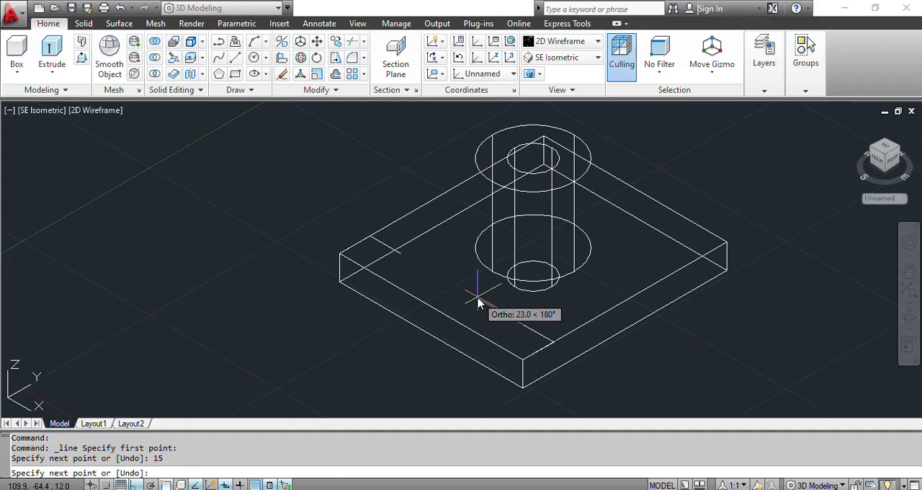
key("Escape")
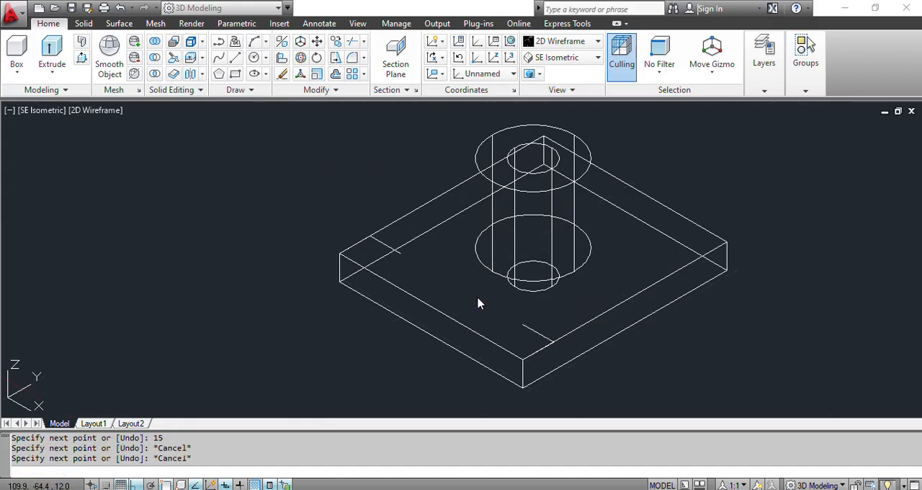
- Draw a 15 mm line from the plate's upper right corner along its edge in negative Y
key("Return")
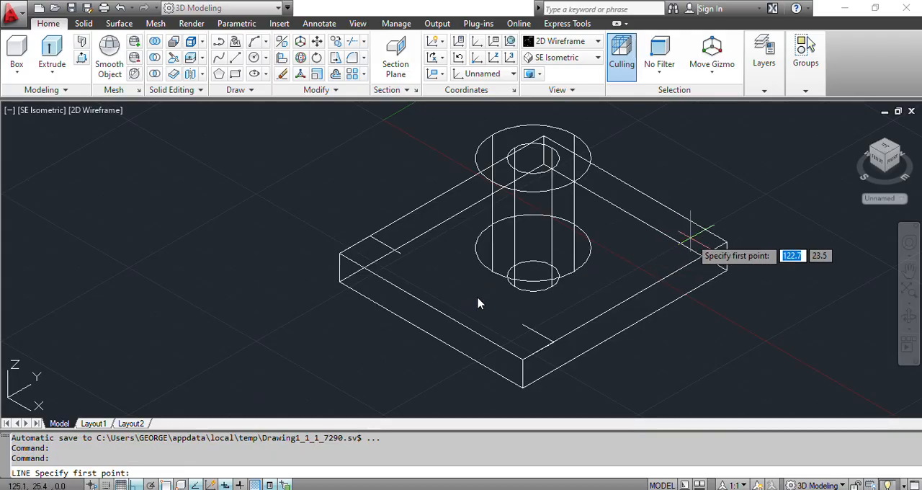
left_click(725, 241)
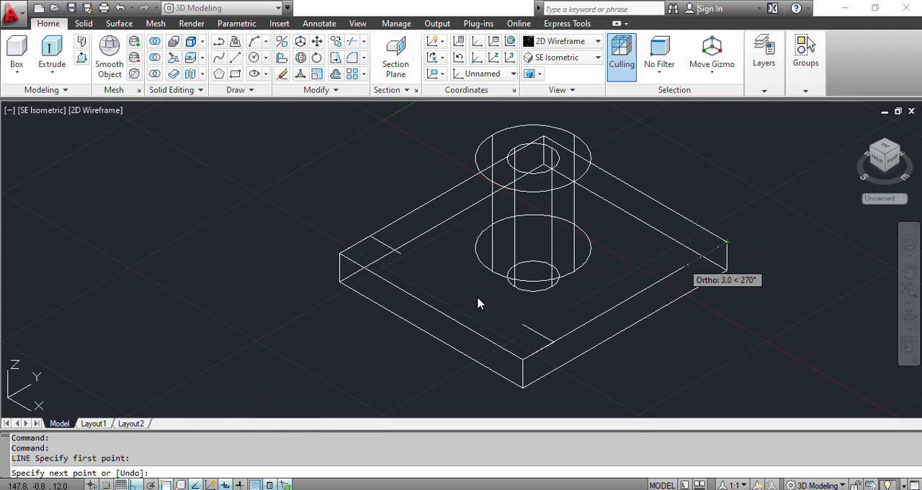
type("15")
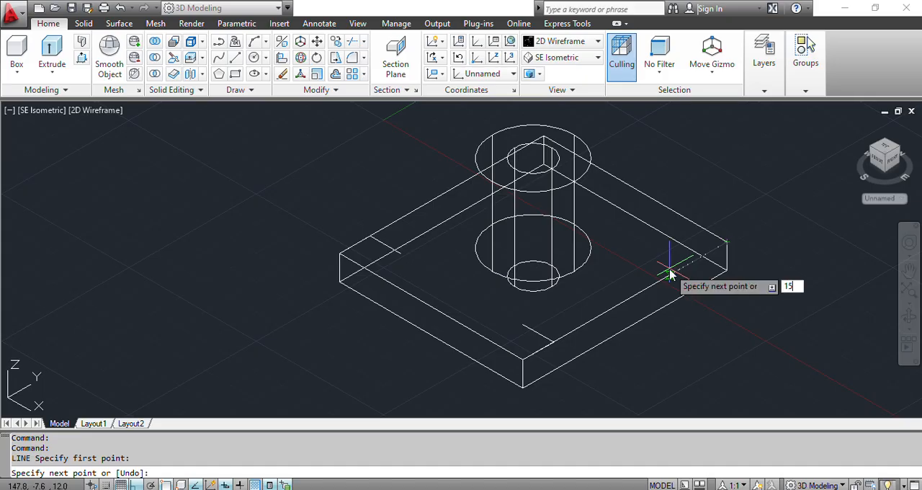
key("Return")
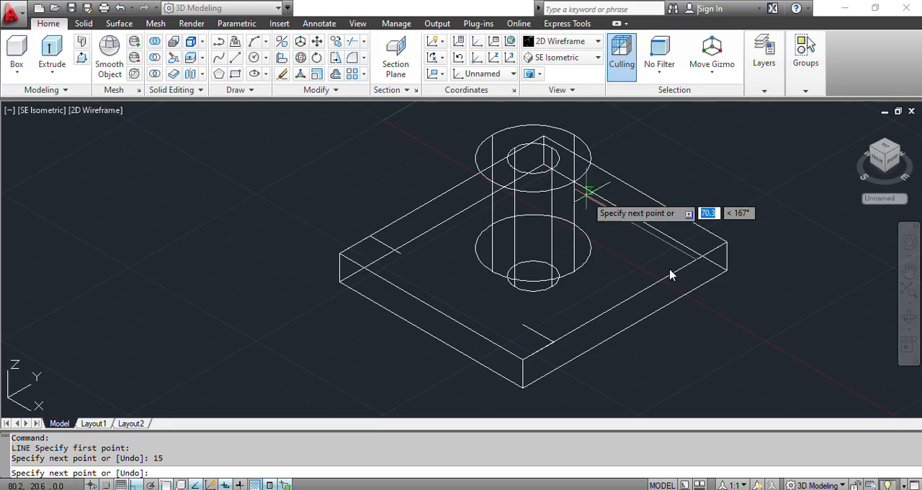
- Try to continue the right corner's line with a second 15 mm segment into the upper face, and erase that segment
type("15")
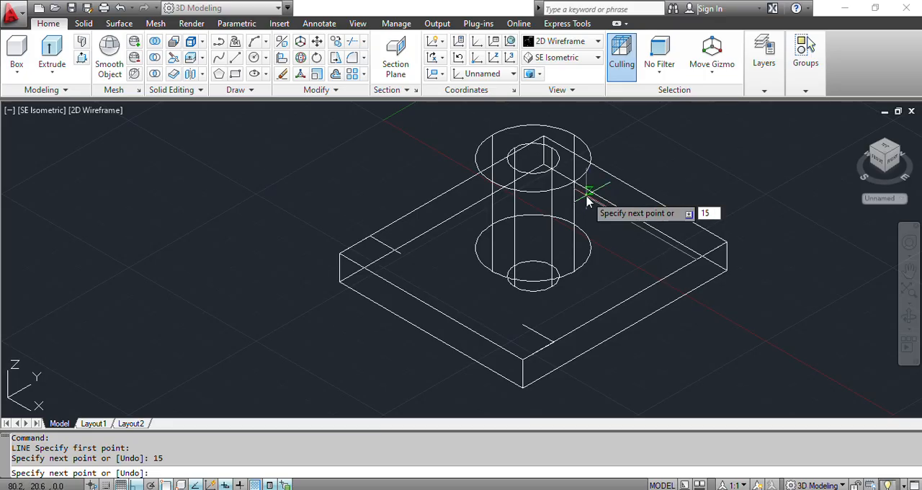
key("Return")
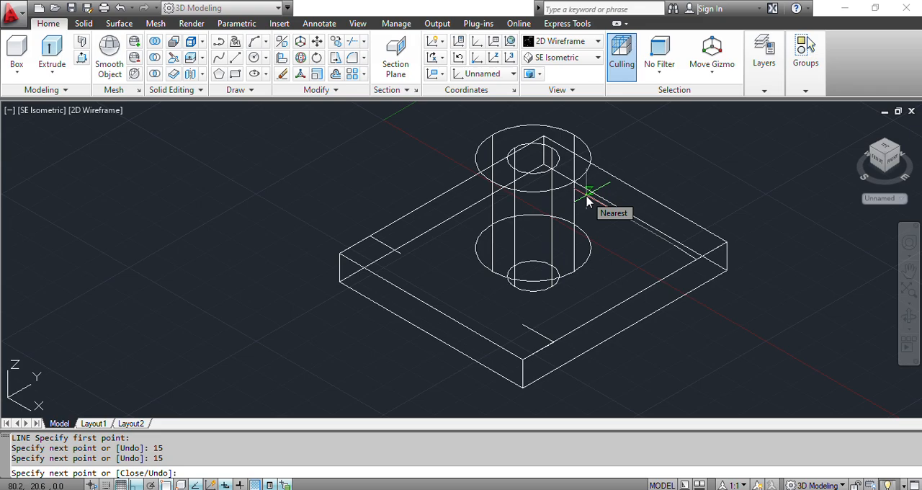
key("Escape")
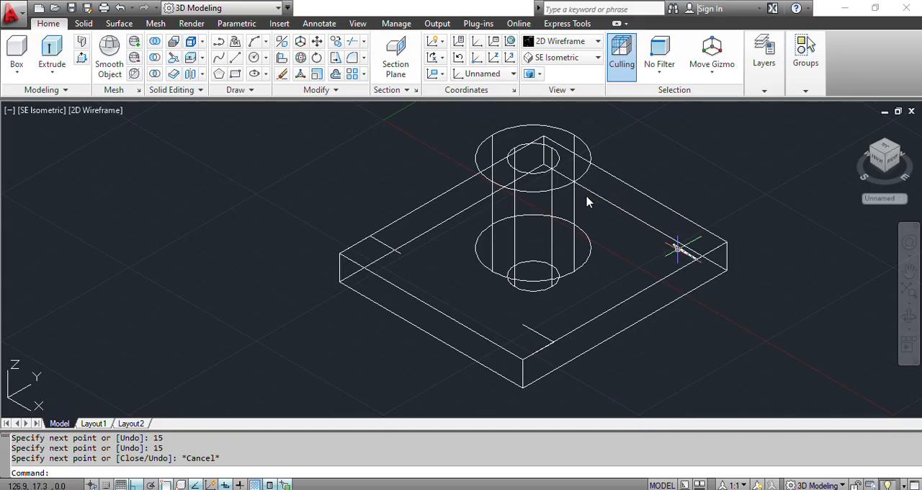
left_click(677, 249)
key("Delete")
key("Return")
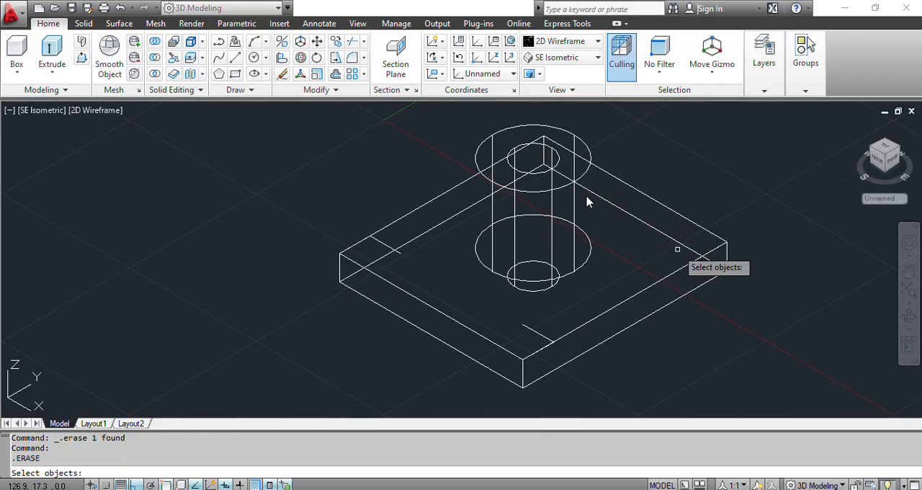
key("Escape")
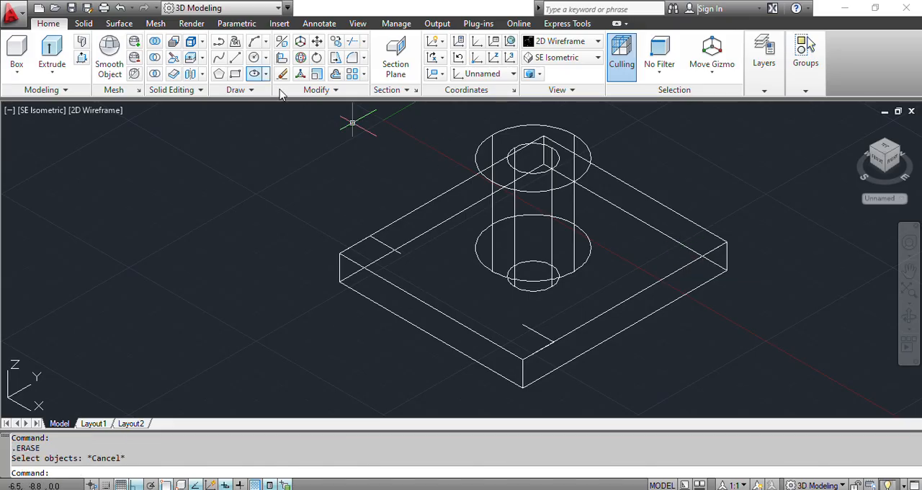
- Draw a 15 mm line roughly in negative X from the end of the right corner's edge line
left_click(235, 58)
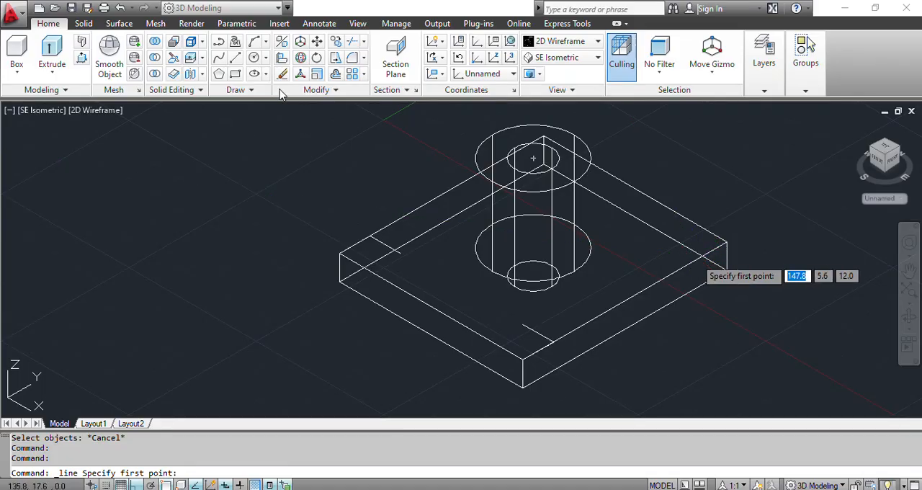
left_click(696, 256)
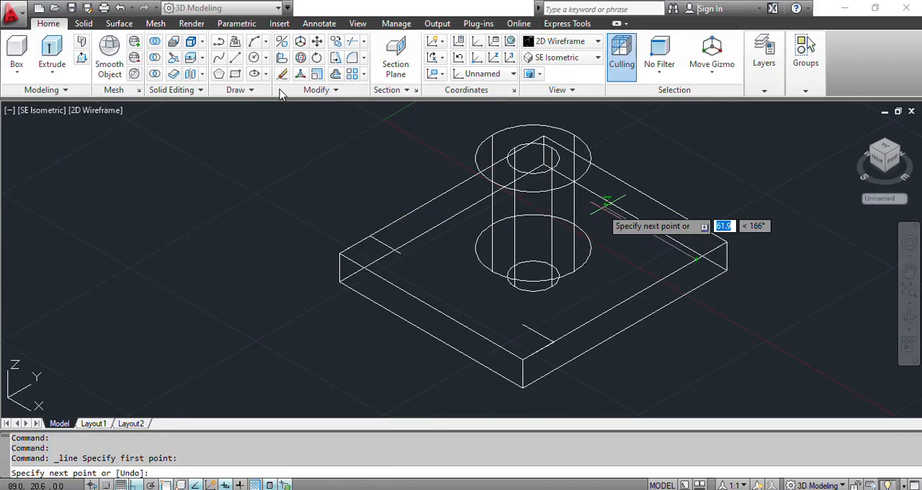
type("15")
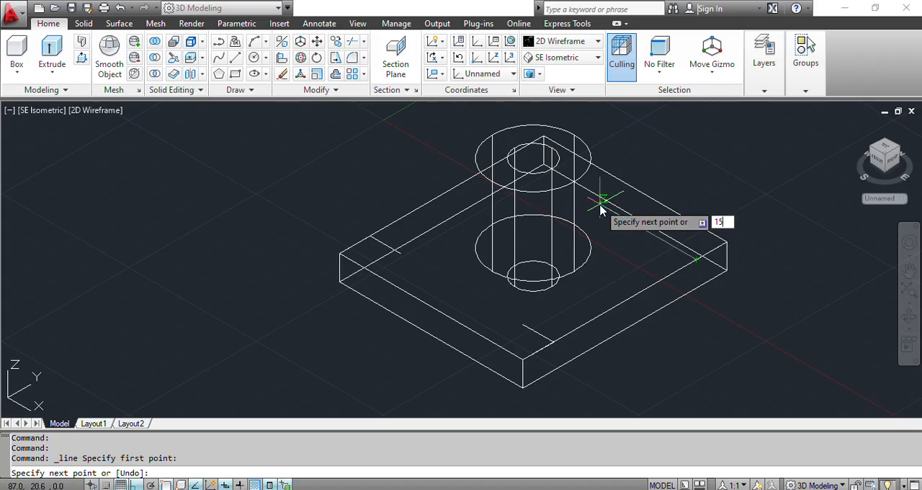
key("Return")
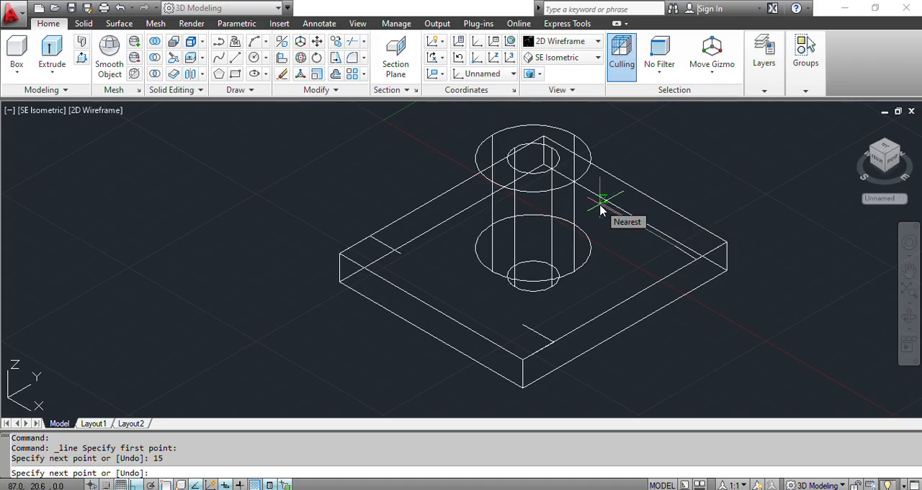
key("Escape")
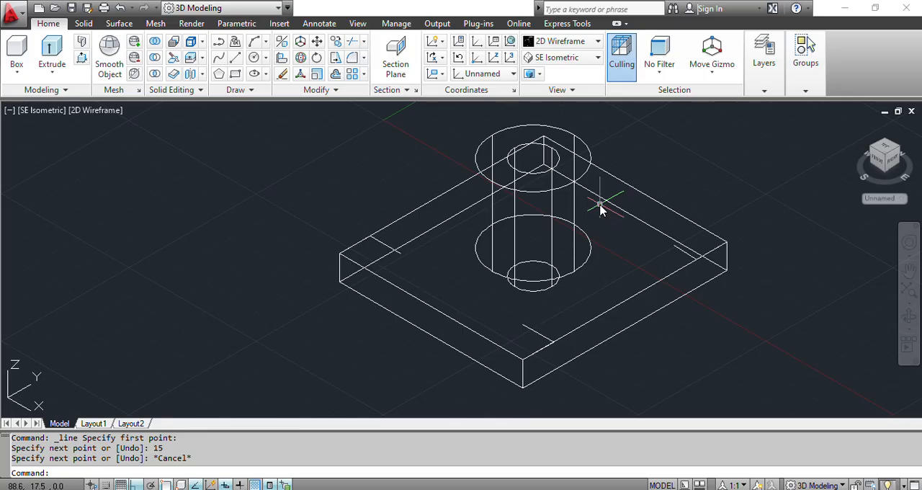
- Draw a 10 mm diameter circle centred on the inner end of the left corner's construction line
left_click(254, 57)
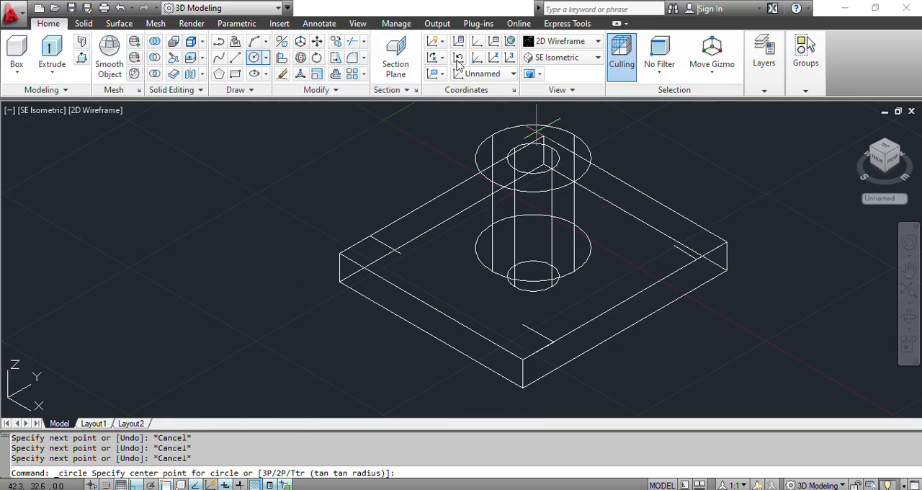
left_click(401, 262)
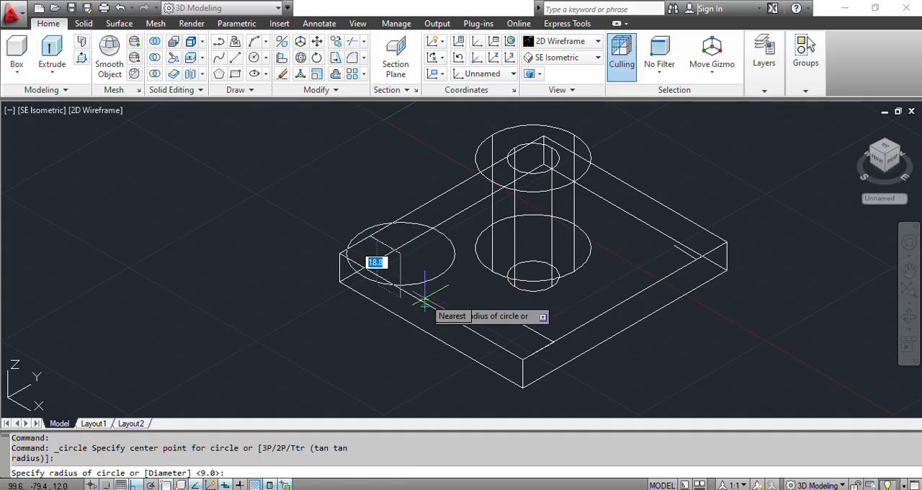
type("d")
key("Return")
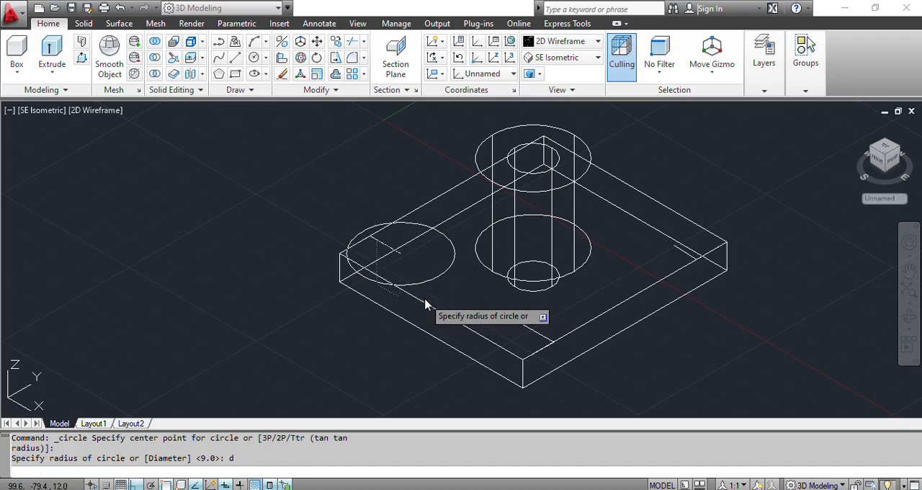
type("10")
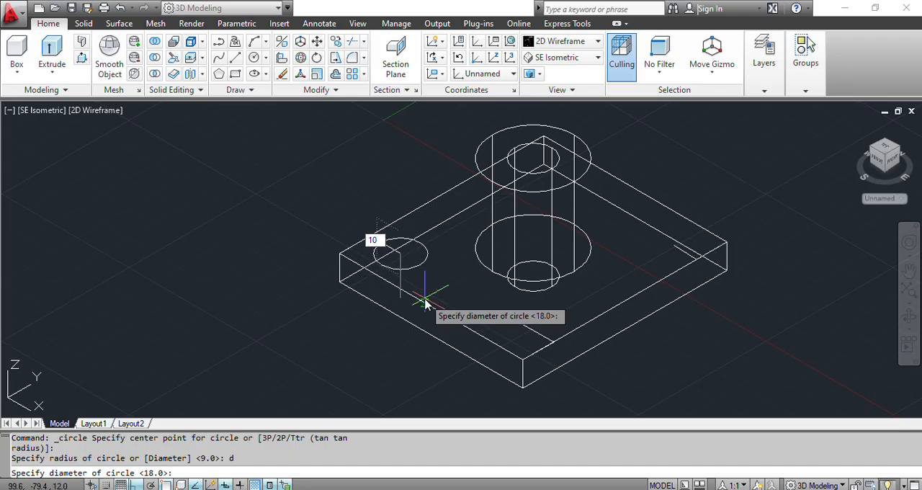
key("Return")
key("Return")
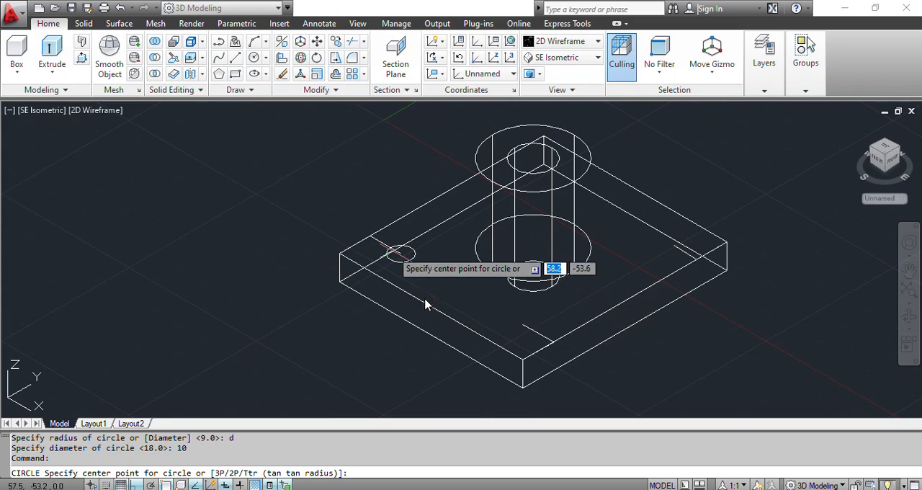
- Draw a concentric 16 mm diameter circle around the 10 mm circle at the left corner
left_click(399, 253)
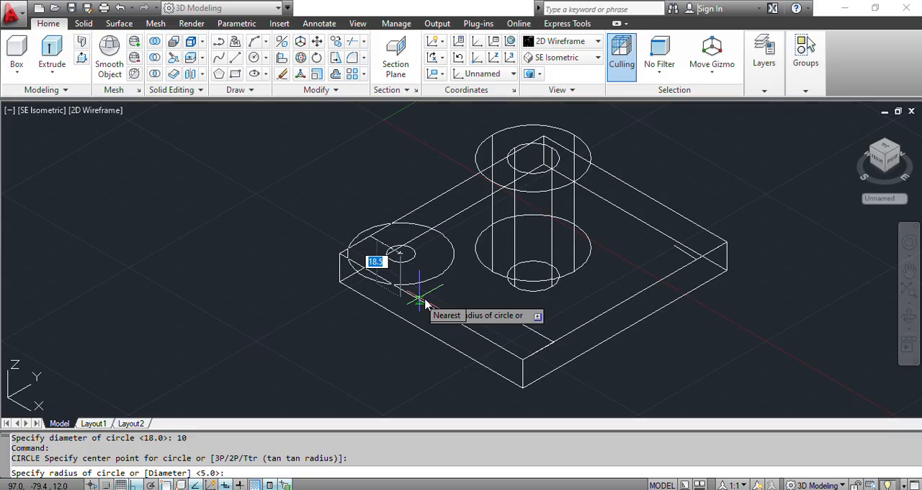
type("d")
key("Return")
type("16")
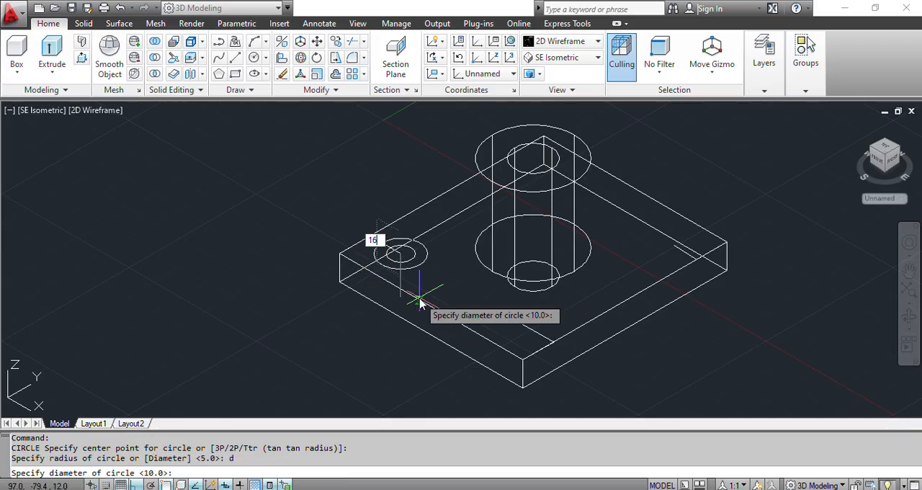
key("Return")
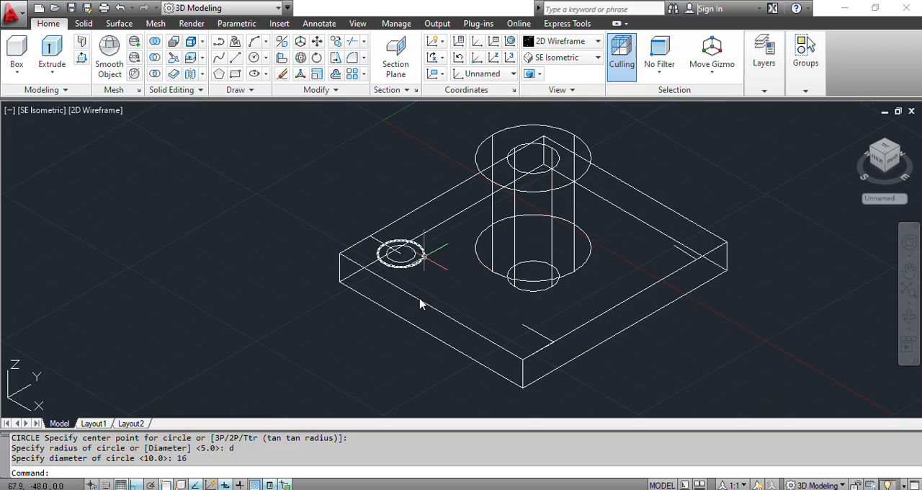
- Copy both hole circles from their centre to the inner ends of the construction lines at the front and right corners
left_click(424, 256)
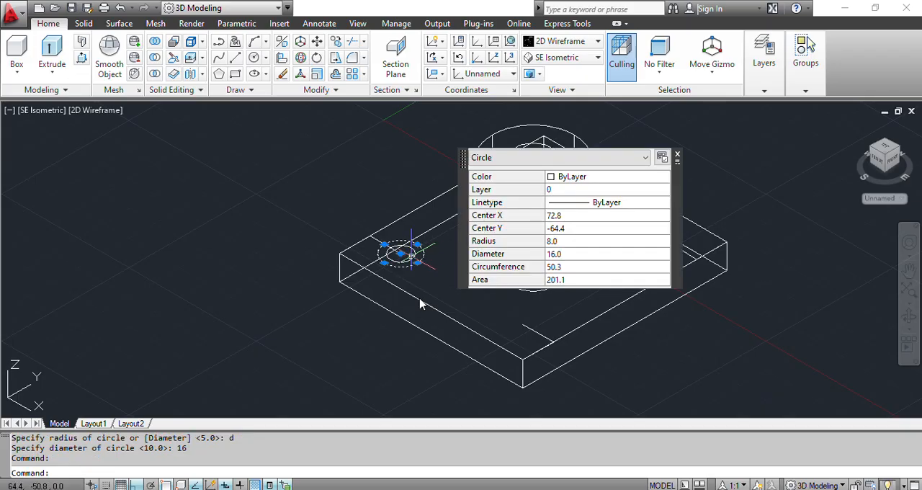
left_click(411, 259)
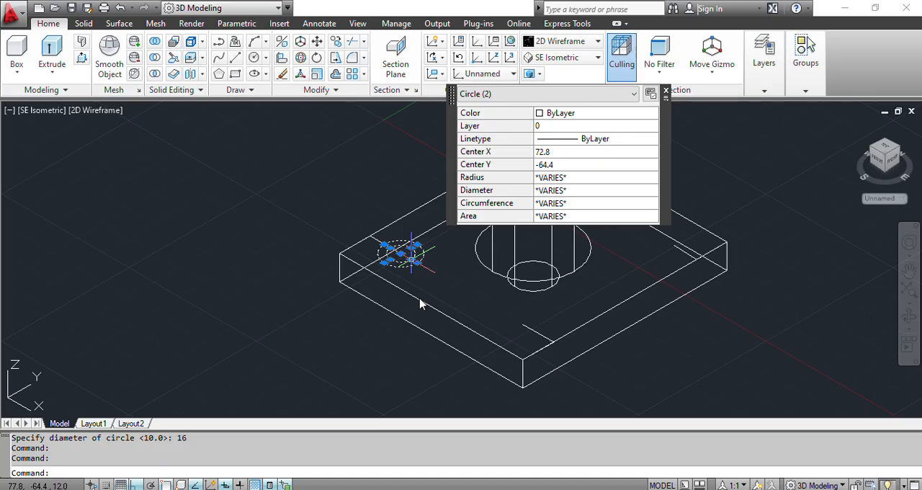
type("cop")
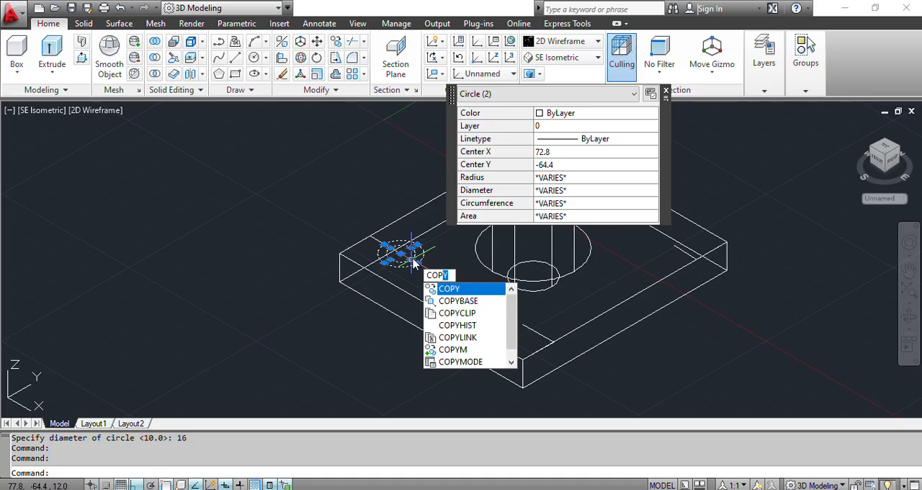
key("Return")
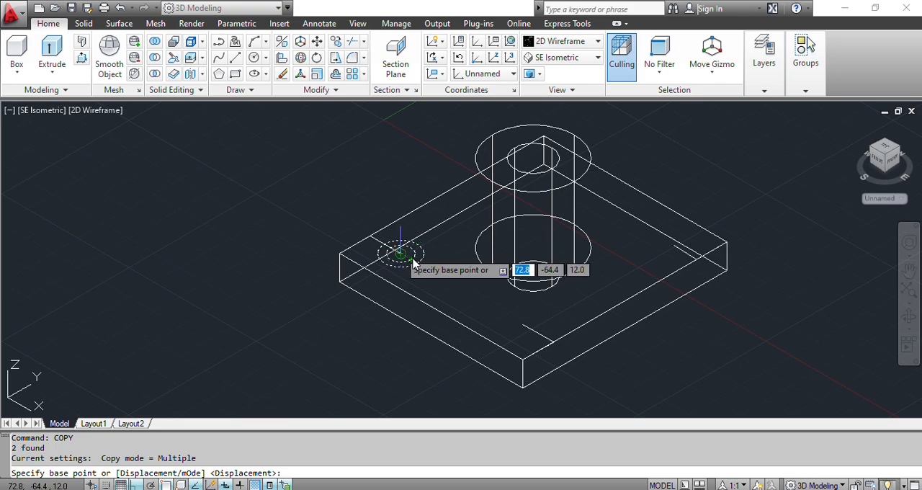
left_click(413, 266)
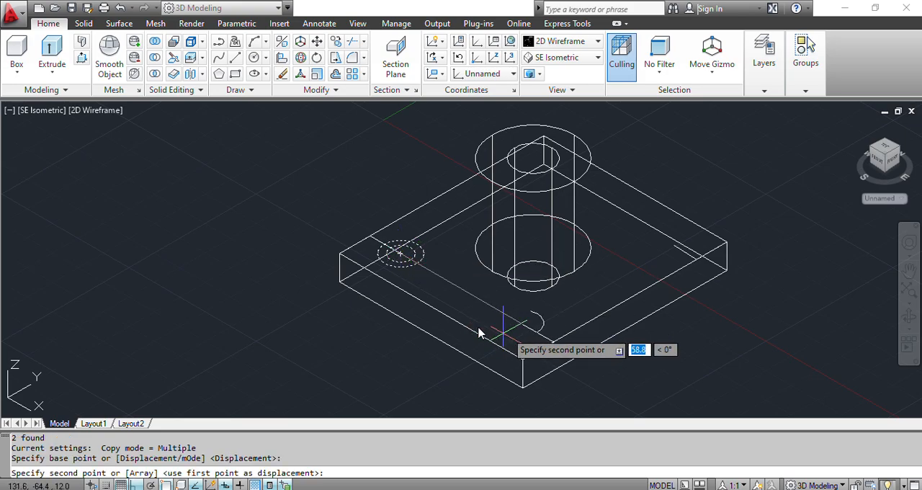
left_click(524, 325)
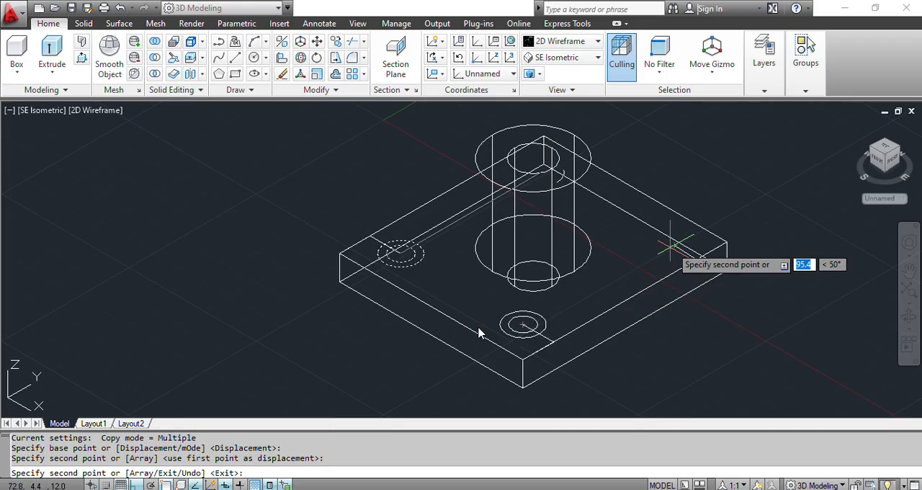
left_click(673, 245)
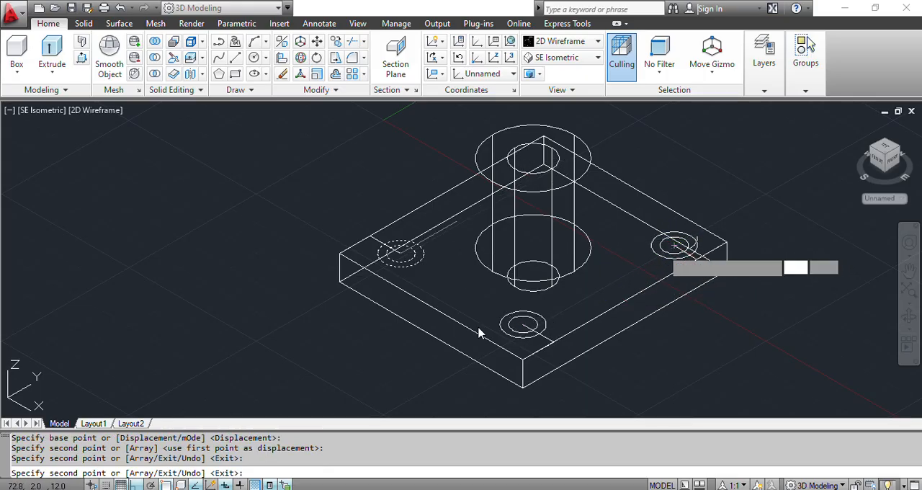
key("Escape")
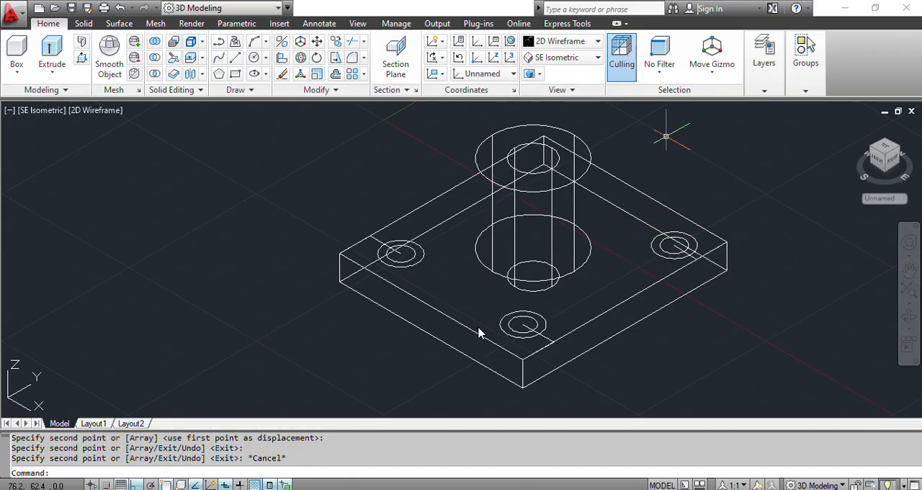
- Switch to the SW Isometric view and draw a 15 mm line in positive X from the plate's upper left corner along its edge
left_click(562, 56)
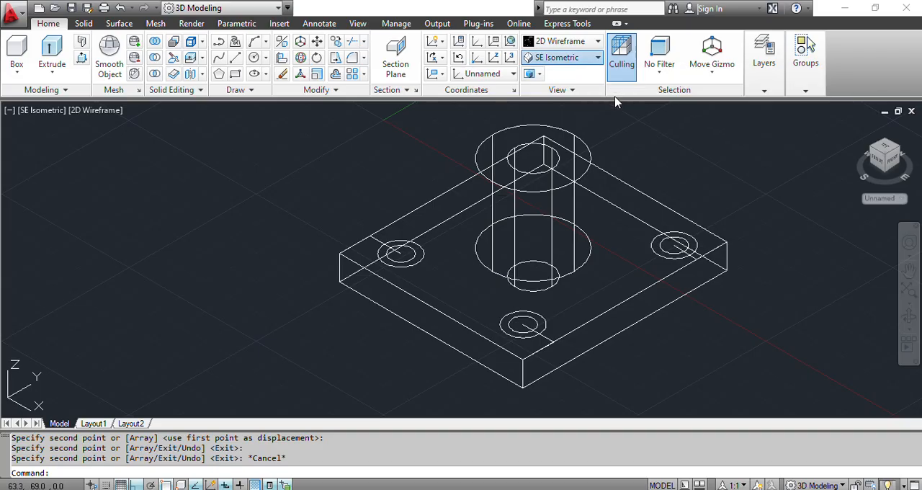
left_click(559, 153)
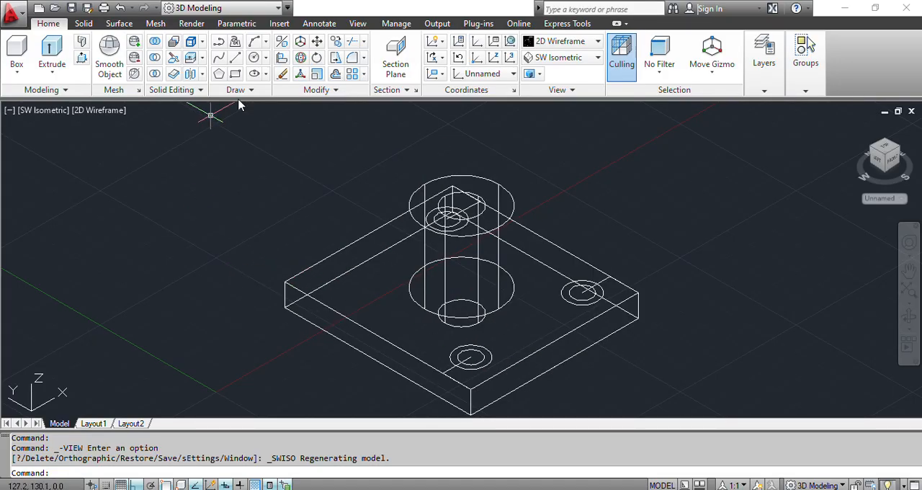
left_click(235, 57)
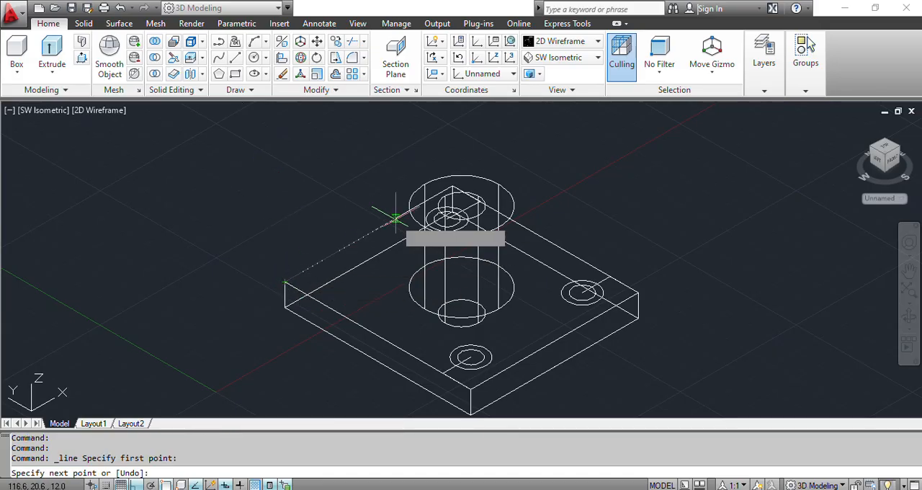
type("1")
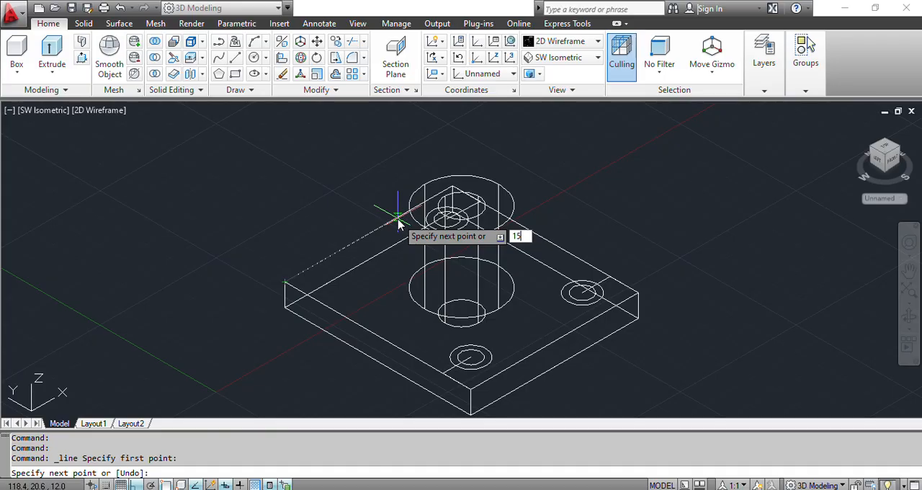
type("5")
key("Return")
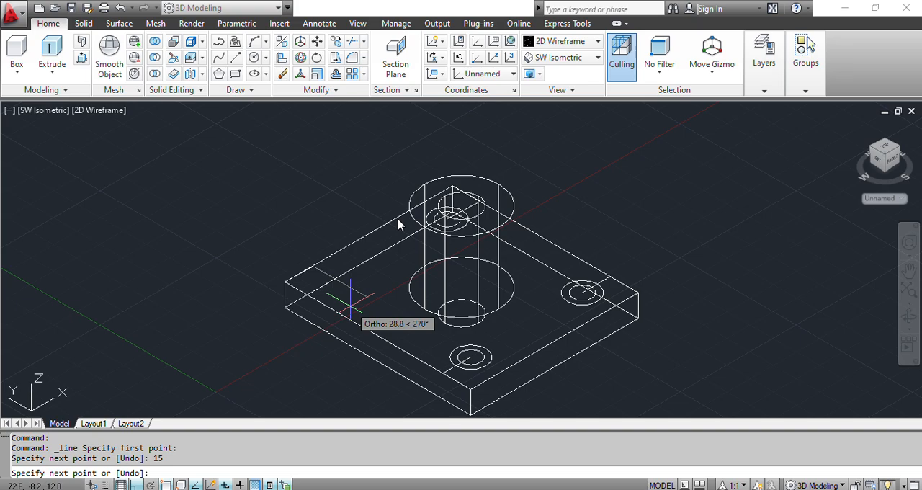
- Draw a 15 mm line in negative Y from the inner end of the left corner's edge line, across the plate's top face
key("Escape")
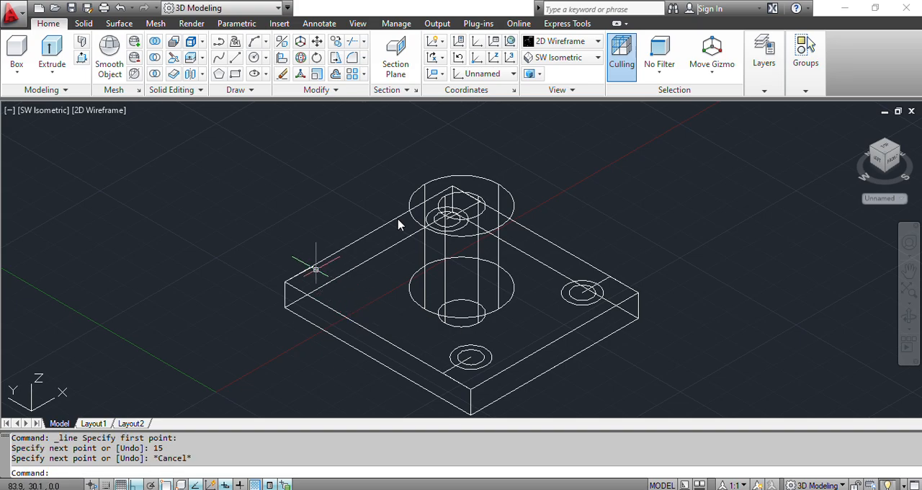
scroll(398, 224, "up", 5)
scroll(398, 224, "up", 3)
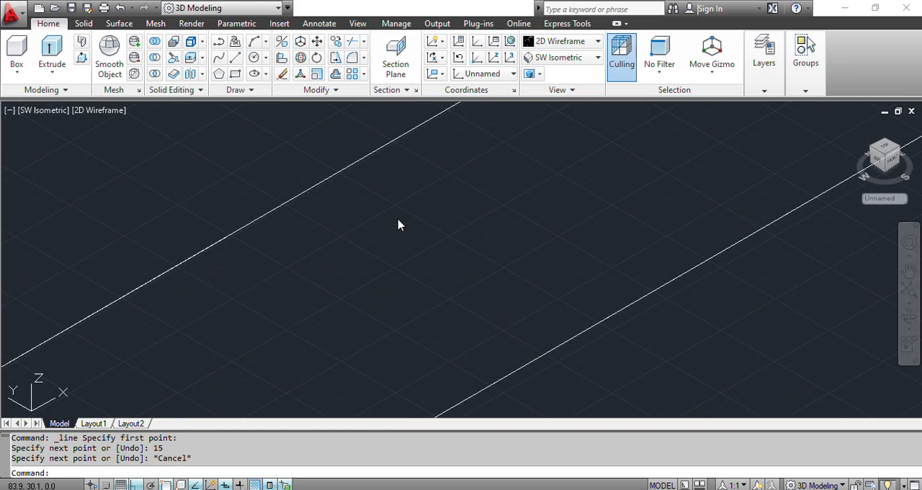
scroll(398, 224, "down", 6)
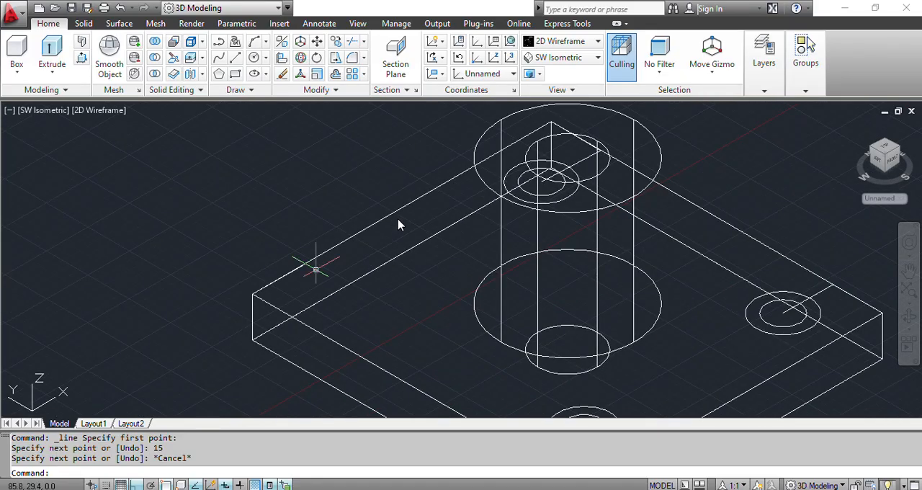
left_click(236, 58)
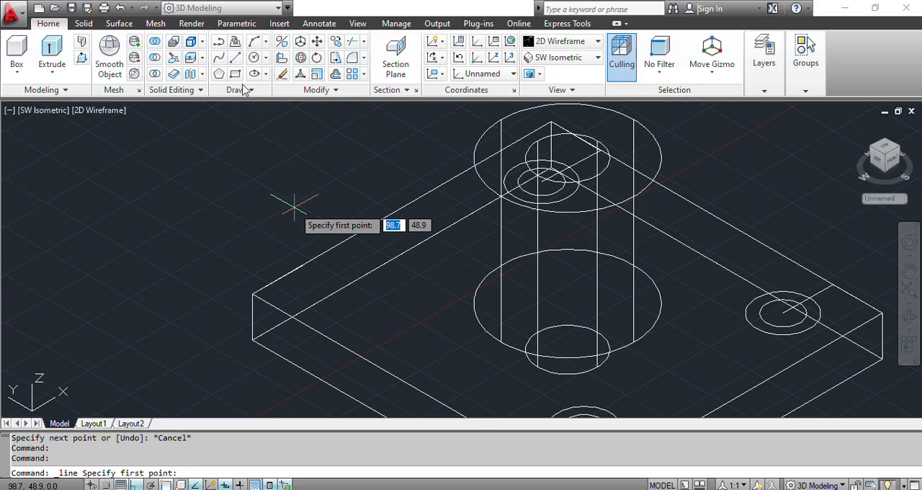
left_click(303, 265)
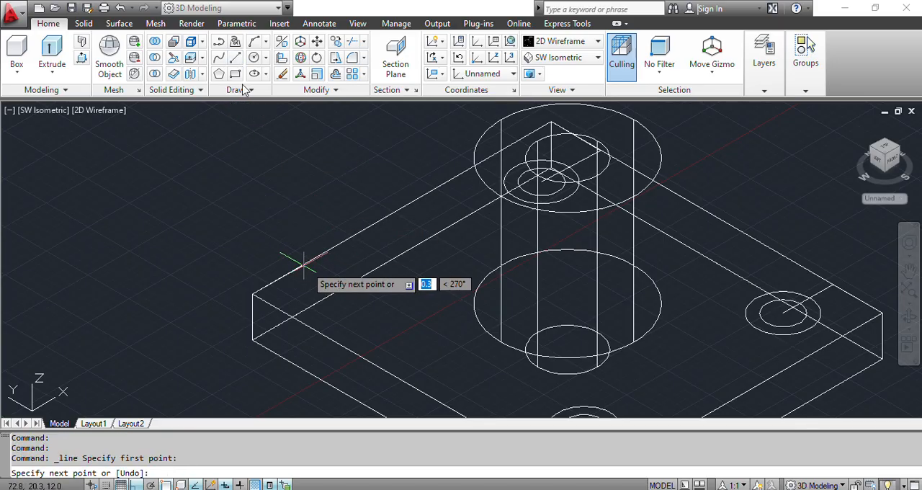
type("1")
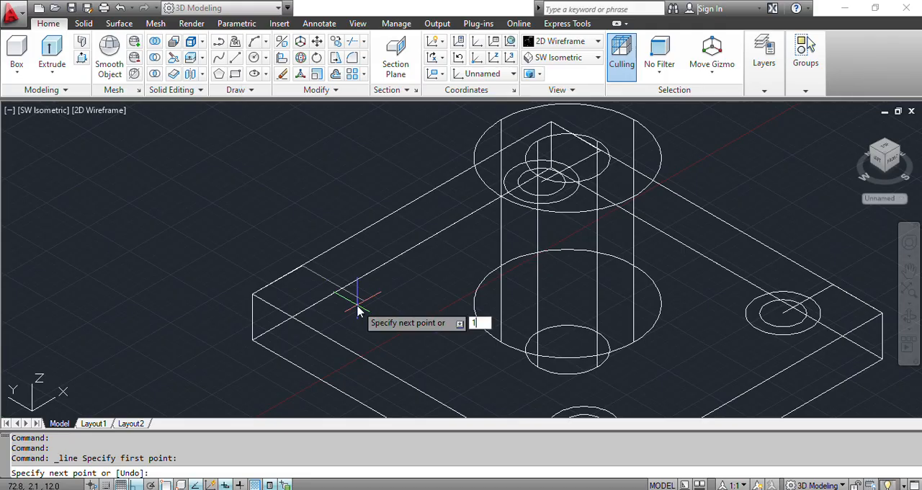
type("5")
key("Return")
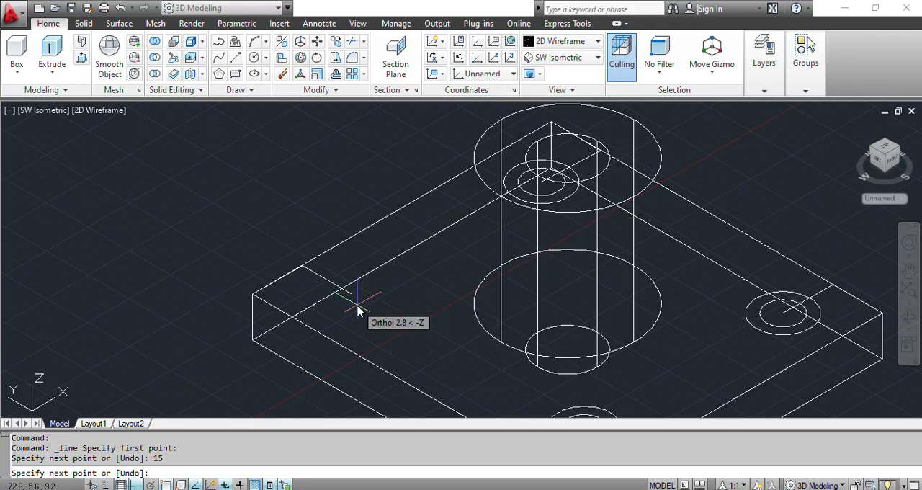
key("Escape")
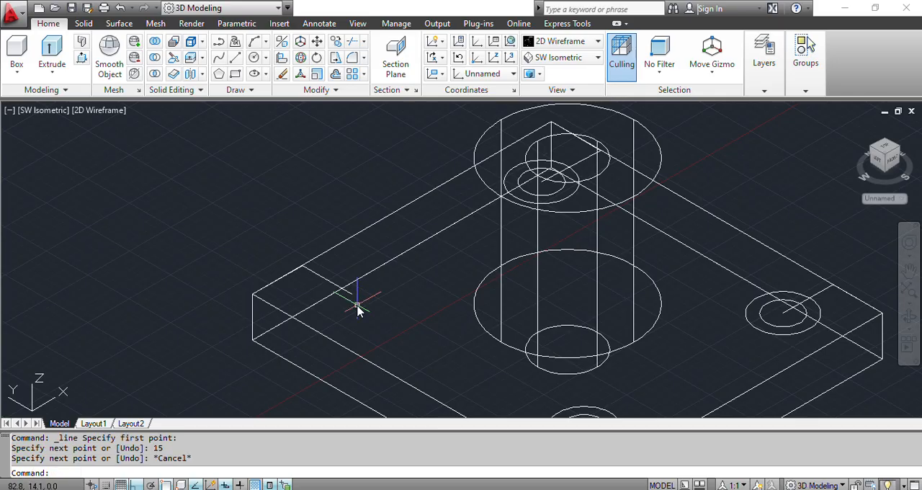
- Copy both hole circles at the right corner from their centre to the inner end of the left corner's construction line
left_click(771, 331)
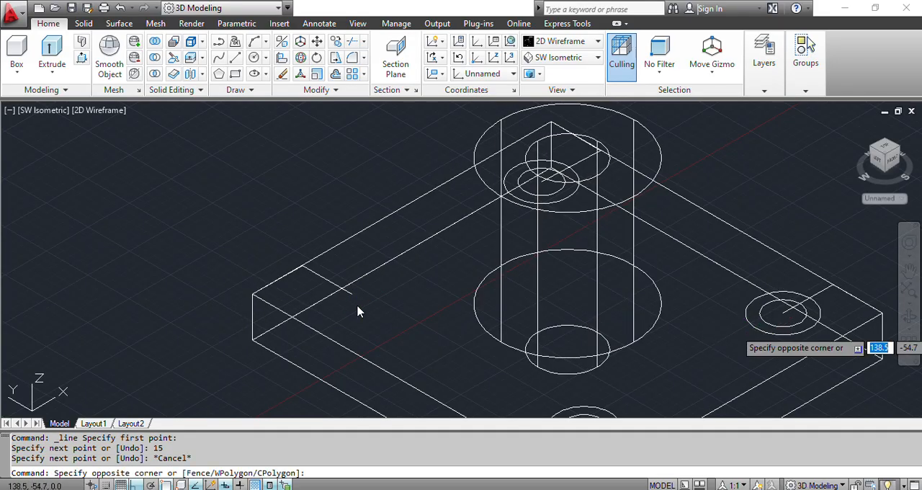
key("Escape")
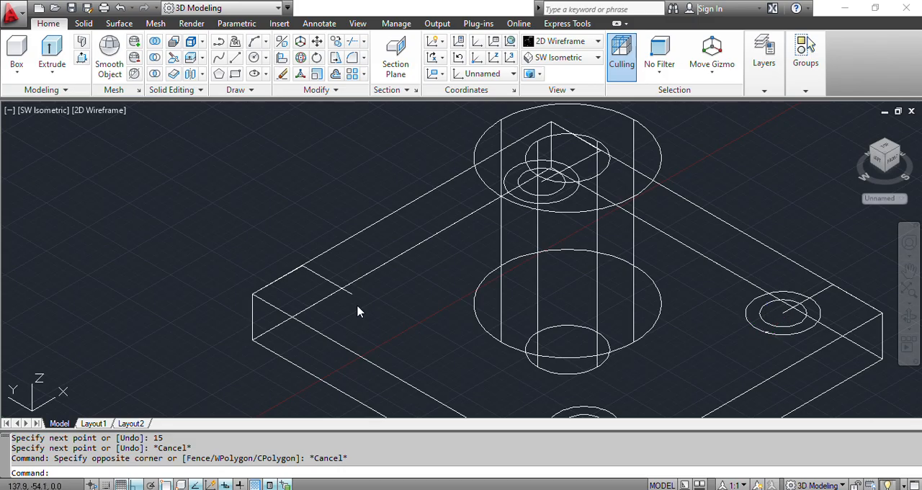
left_click(766, 332)
left_click(772, 324)
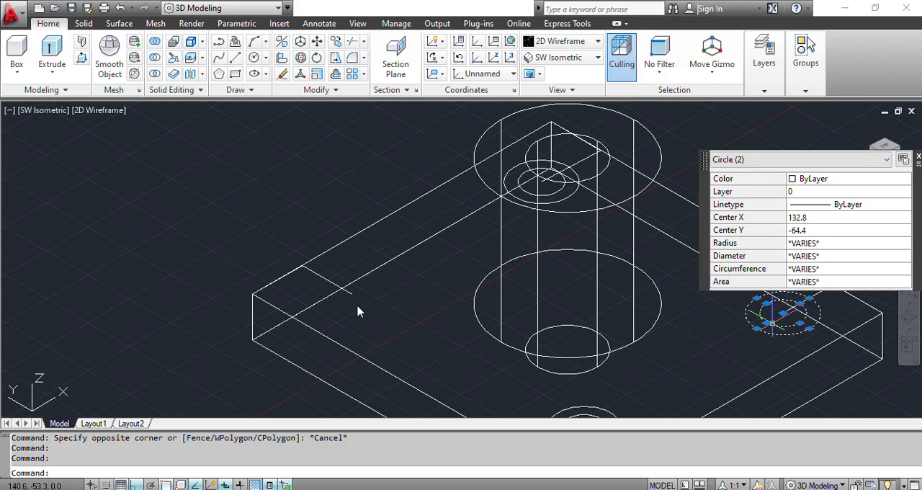
type("cop")
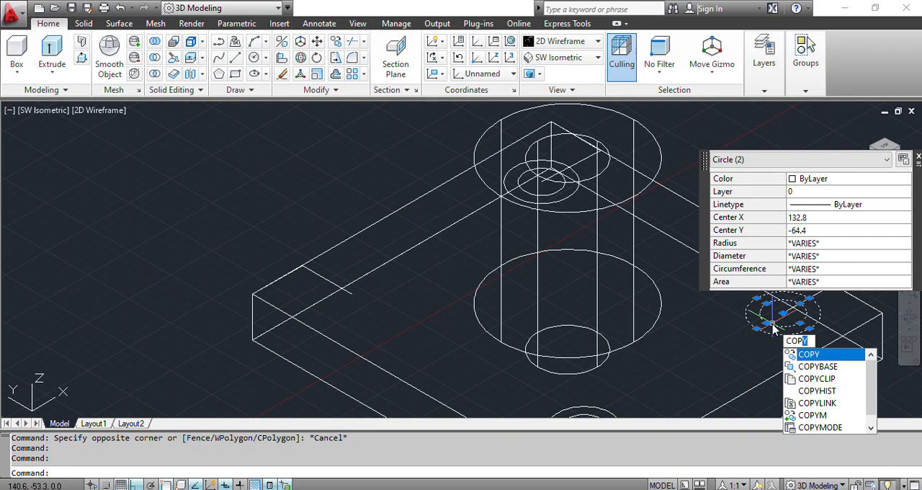
key("Return")
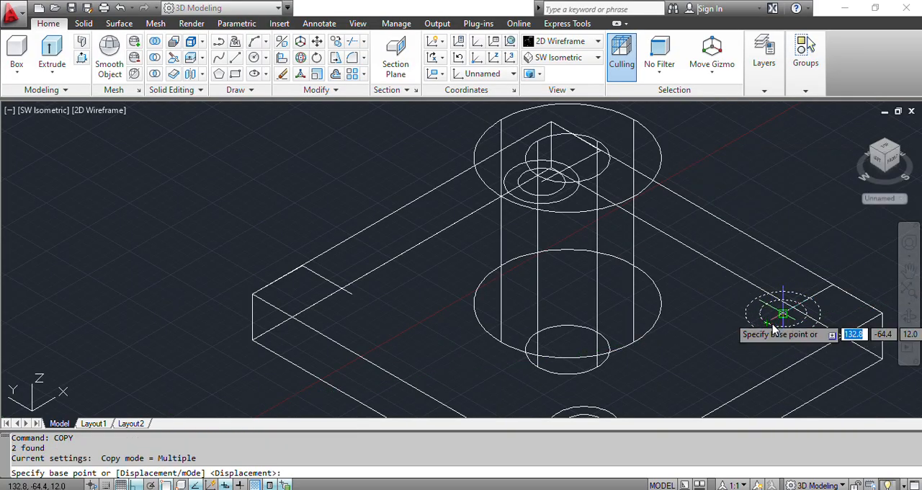
left_click(775, 328)
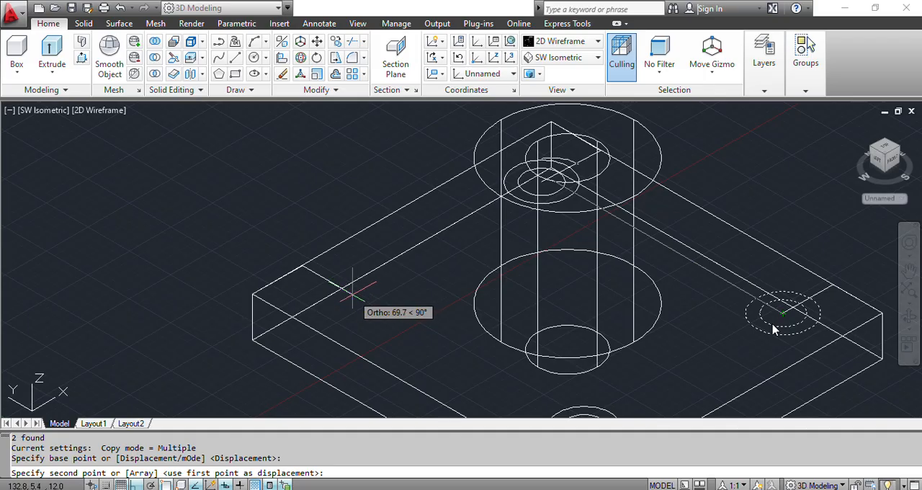
left_click(351, 293)
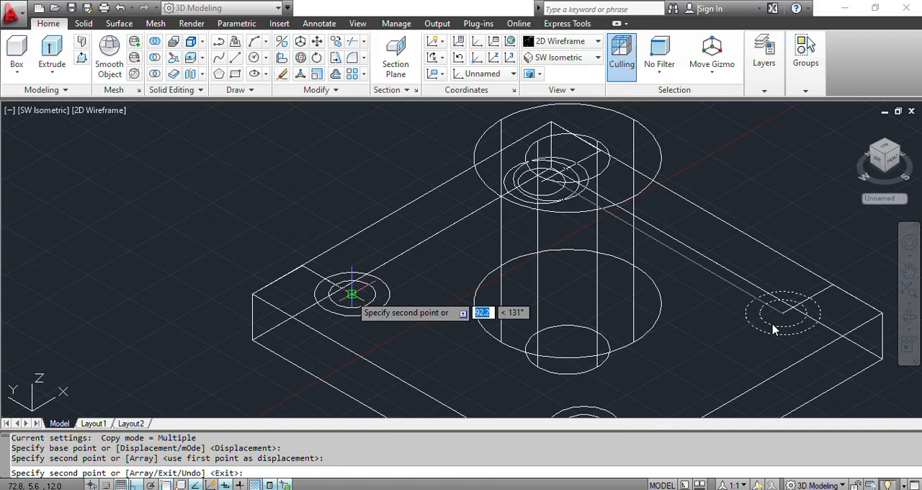
key("Escape")
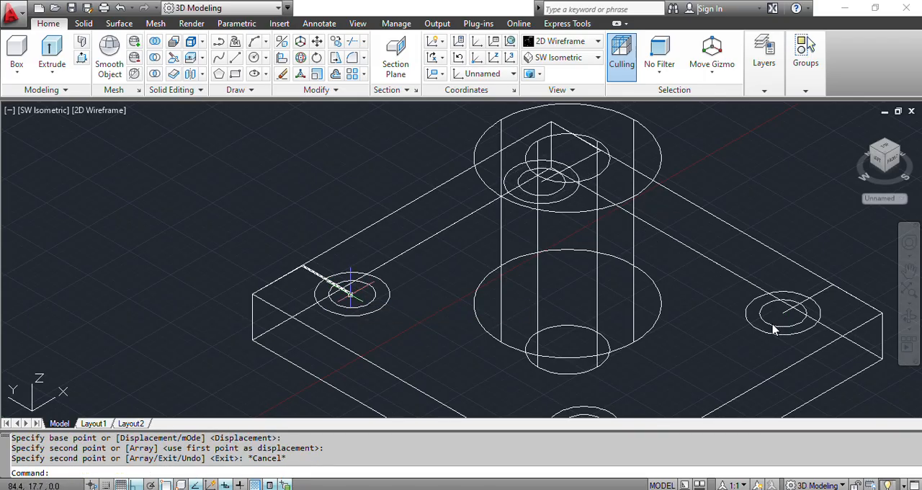
- Erase the four 15 mm construction lines at the plate's left and right corners
left_click(312, 270)
left_click(284, 283)
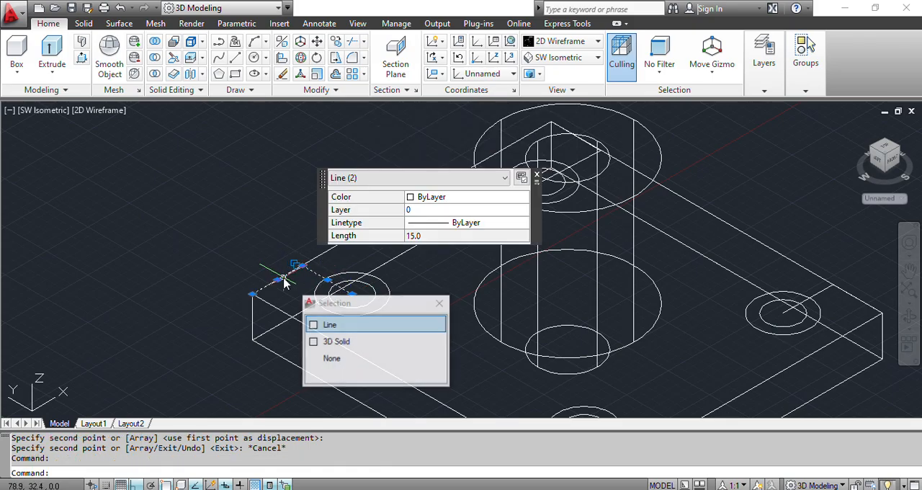
left_click(817, 292)
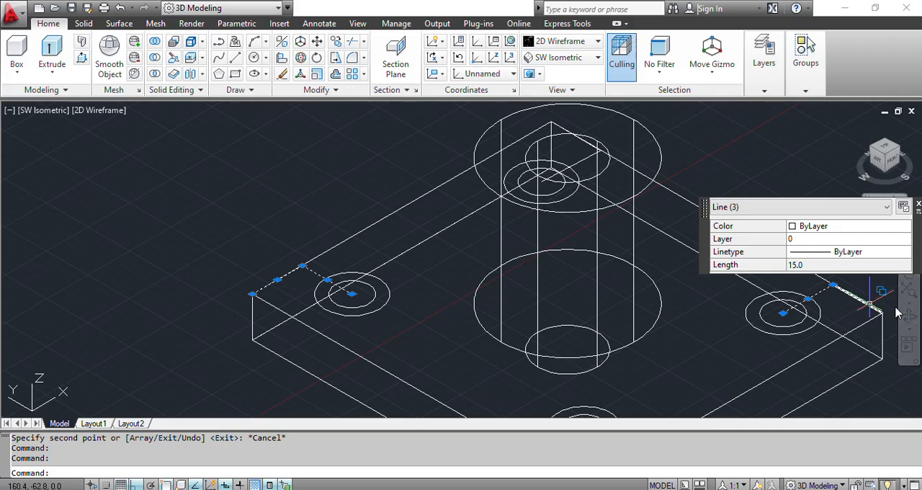
left_click(872, 309)
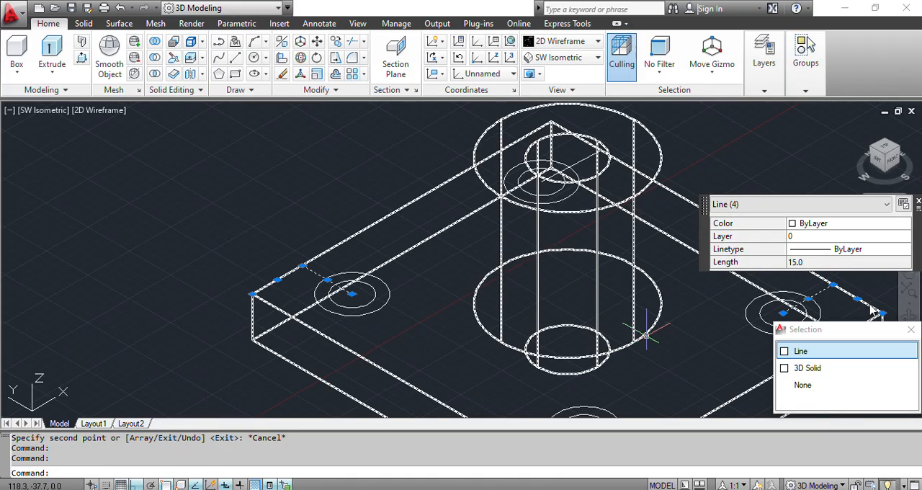
key("Delete")
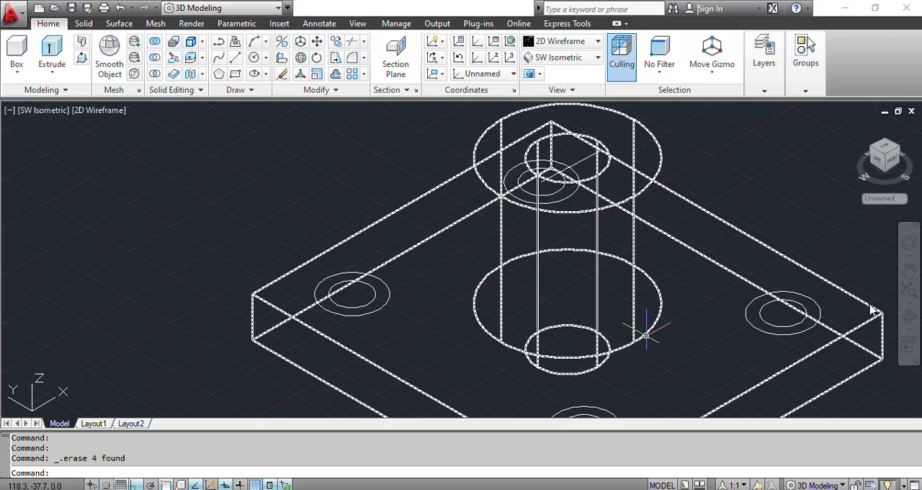
- Switch to the SE Isometric view and erase the remaining four 15 mm construction lines at the left and right corners
scroll(646, 335, "down", 2)
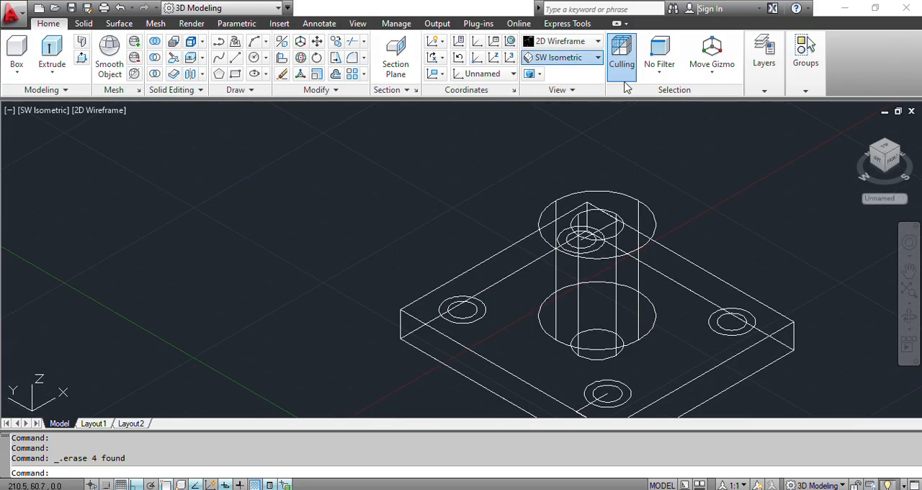
left_click(597, 57)
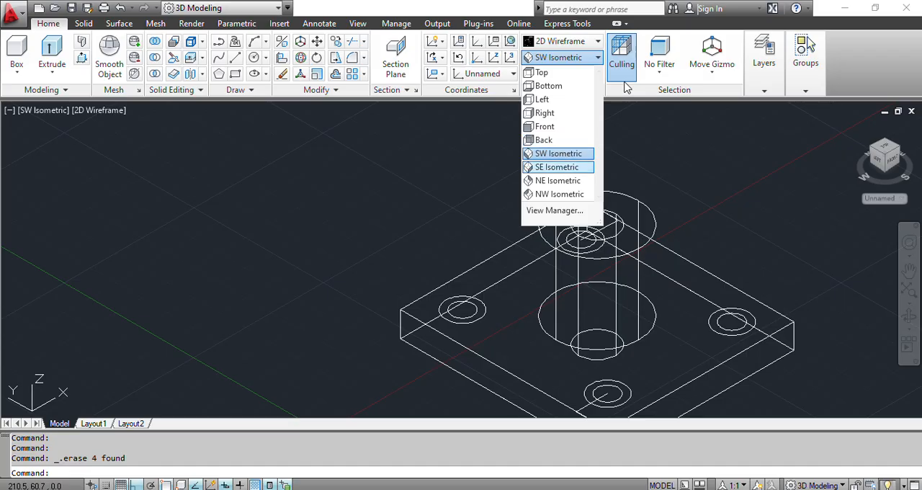
left_click(557, 166)
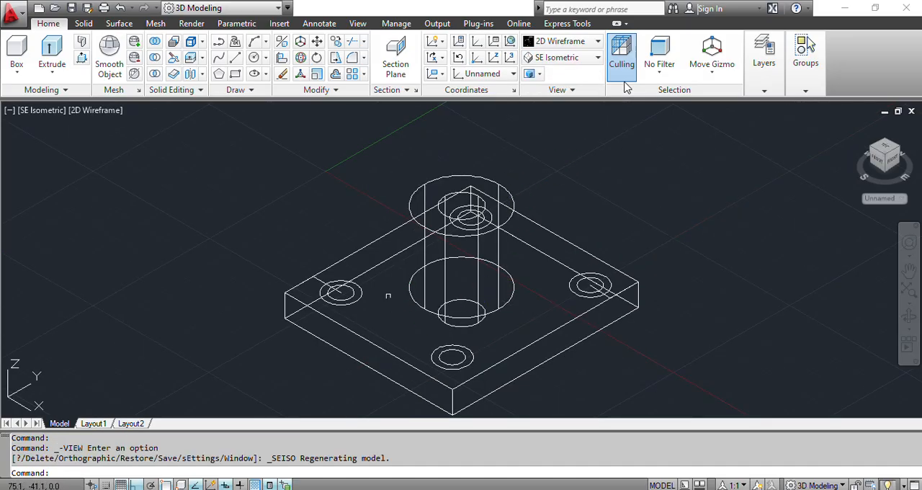
left_click(308, 282)
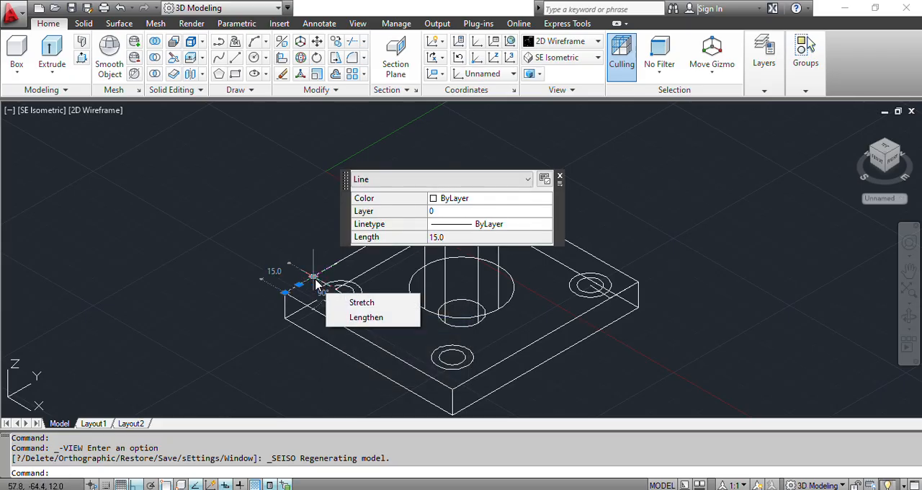
left_click(313, 278)
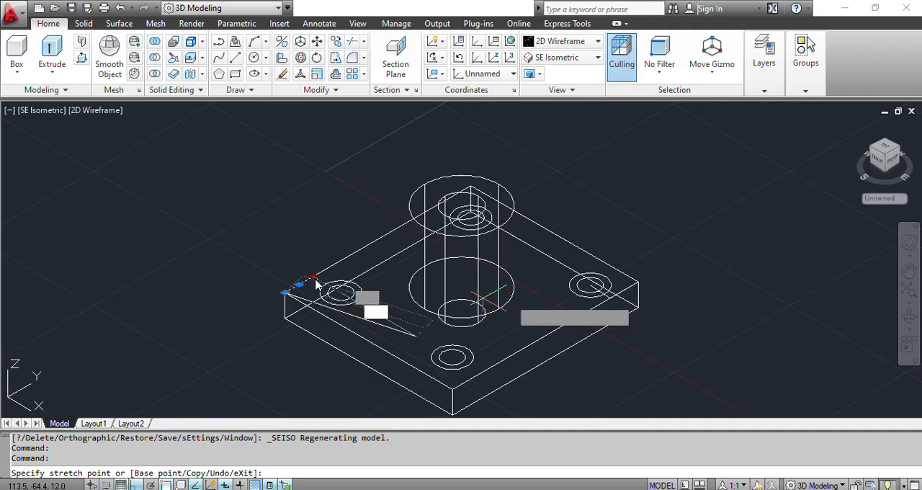
key("Escape")
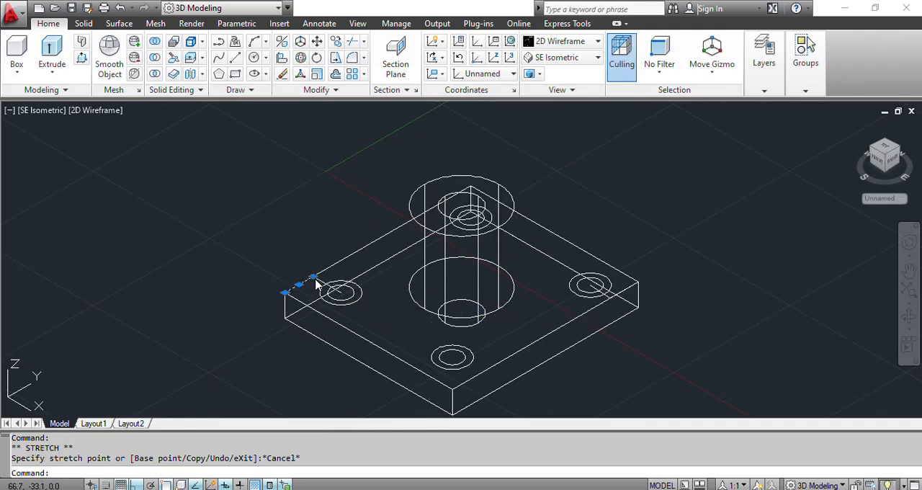
left_click(315, 283)
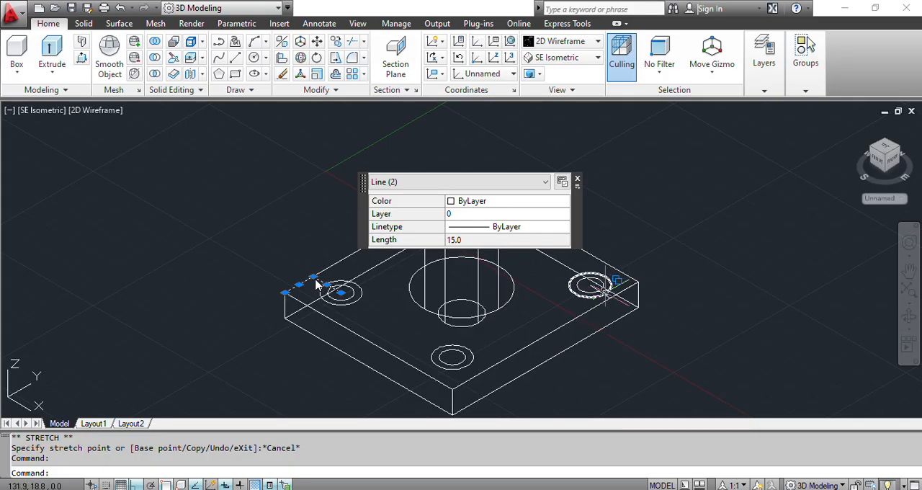
left_click(613, 290)
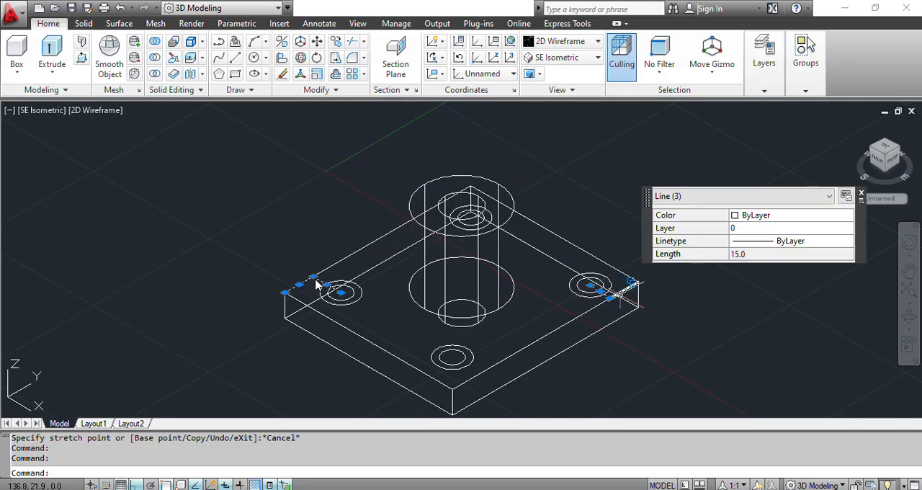
left_click(611, 290)
key("Delete")
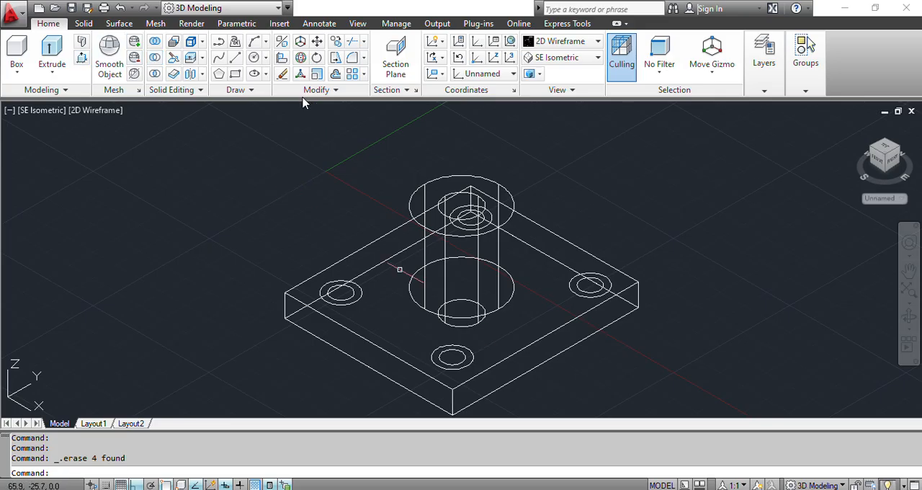
- Switch to the PDF drawing, examine the hole and counterbore depths in Fig. 3's elevation, and return to AutoCAD
key("alt+Tab")
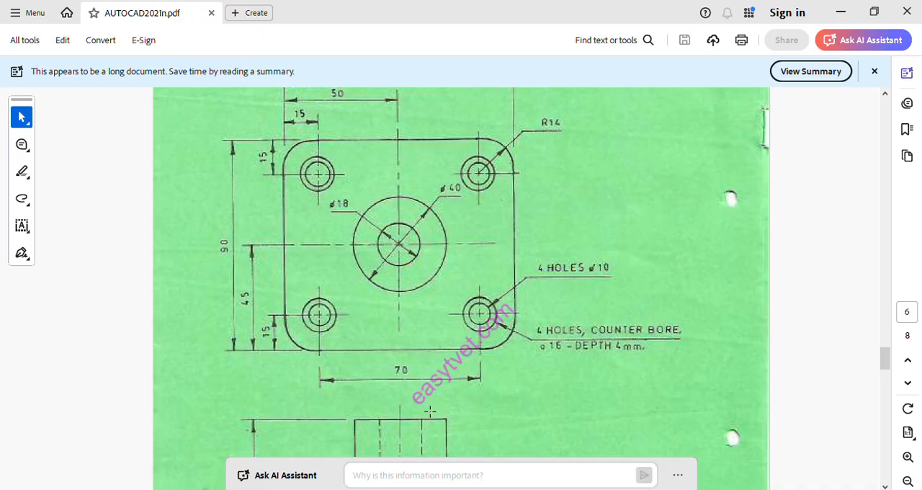
left_click(884, 485)
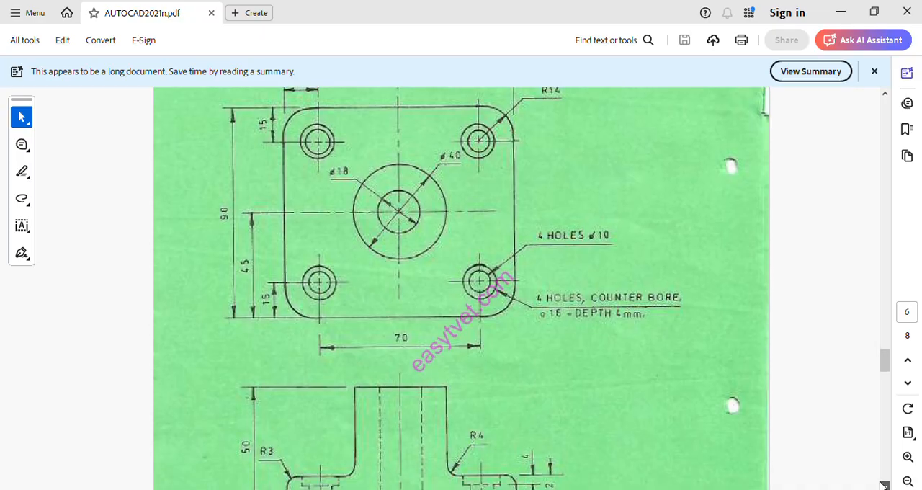
left_click(883, 486)
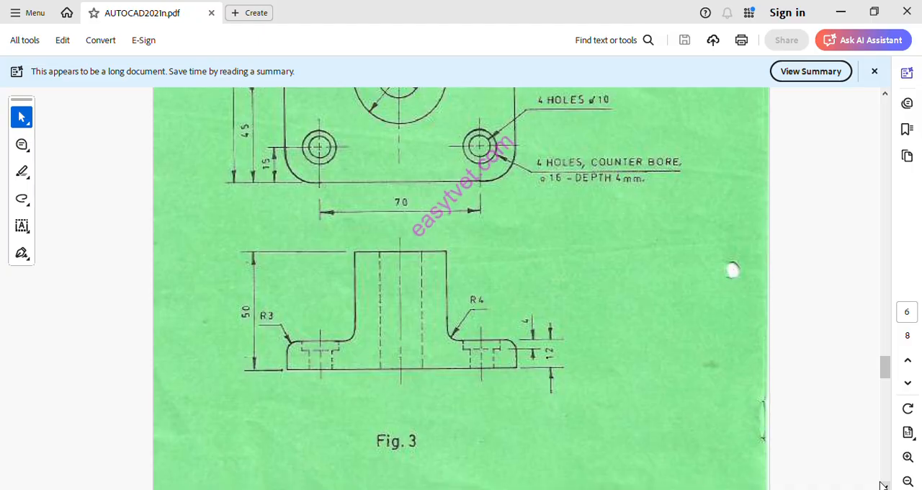
left_click(883, 486)
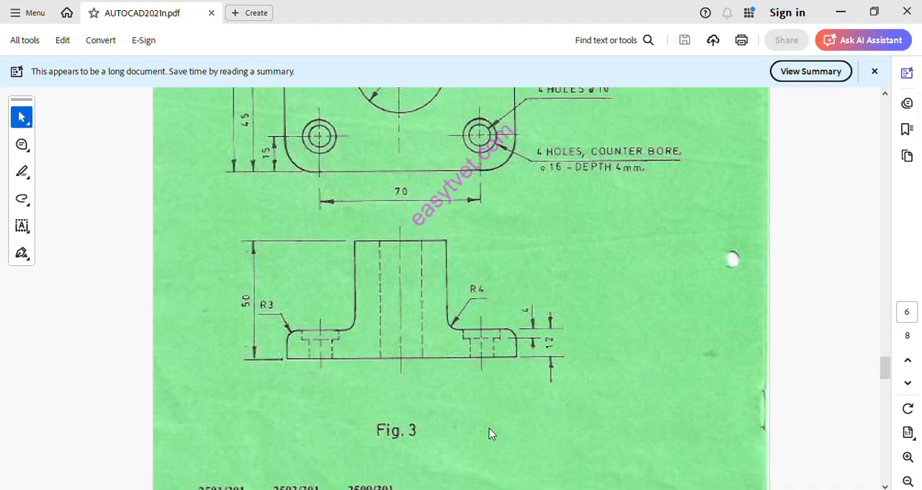
key("alt+Tab")
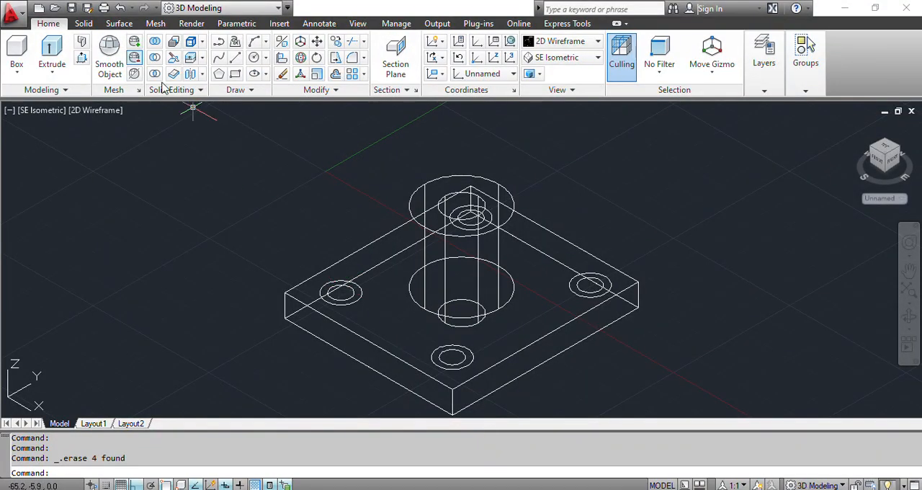
- Press-pull the inner hole circles at the plate's left and front corners downward through the plate's thickness
left_click(81, 58)
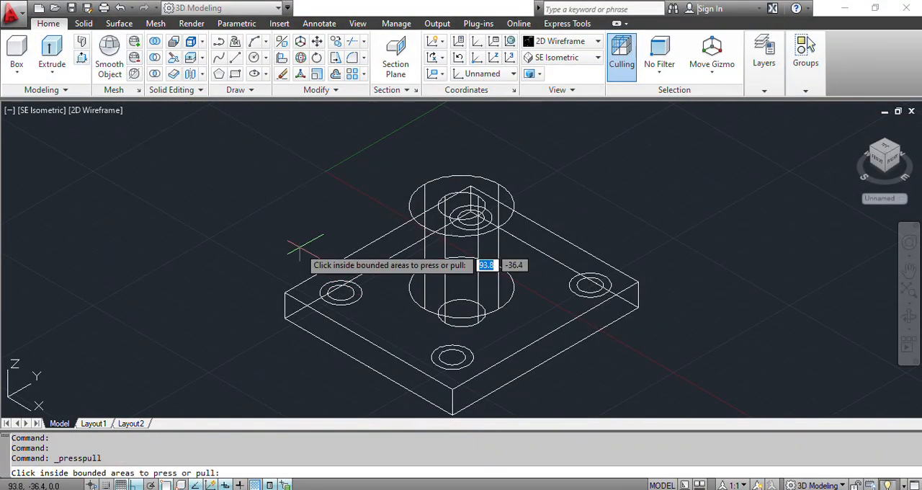
left_click(340, 292)
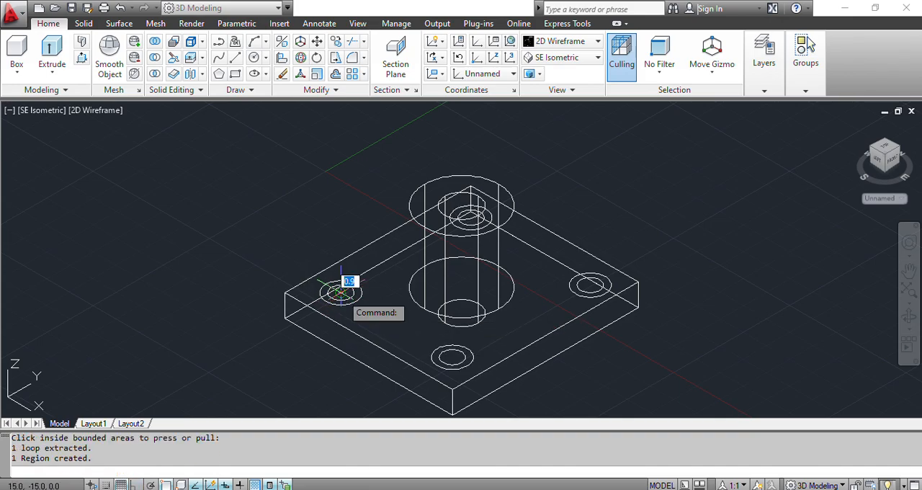
left_click(309, 360)
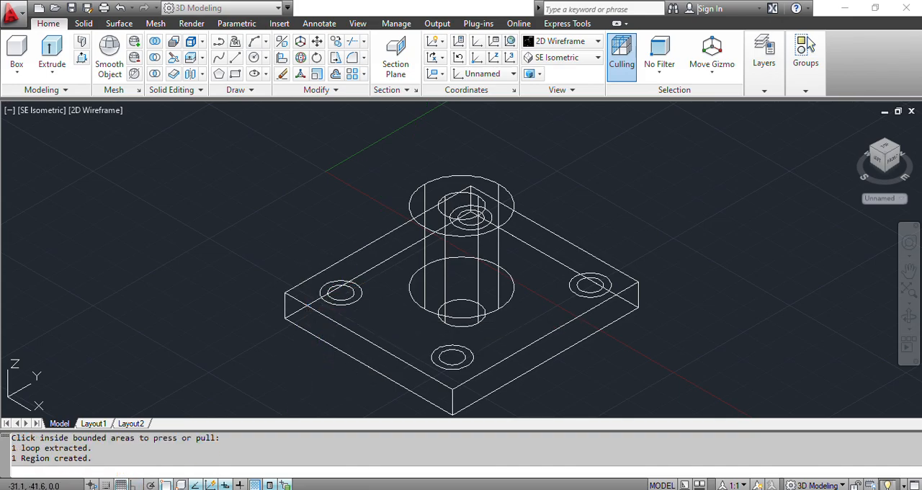
left_click(454, 354)
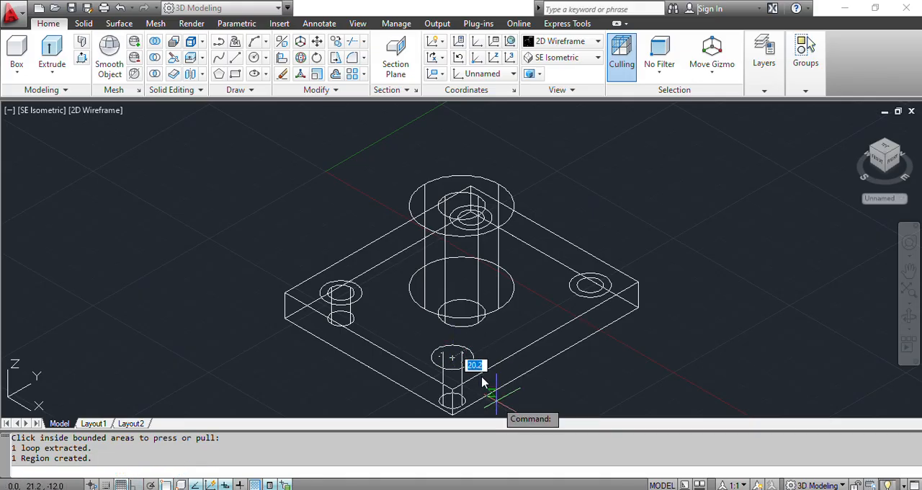
left_click(483, 383)
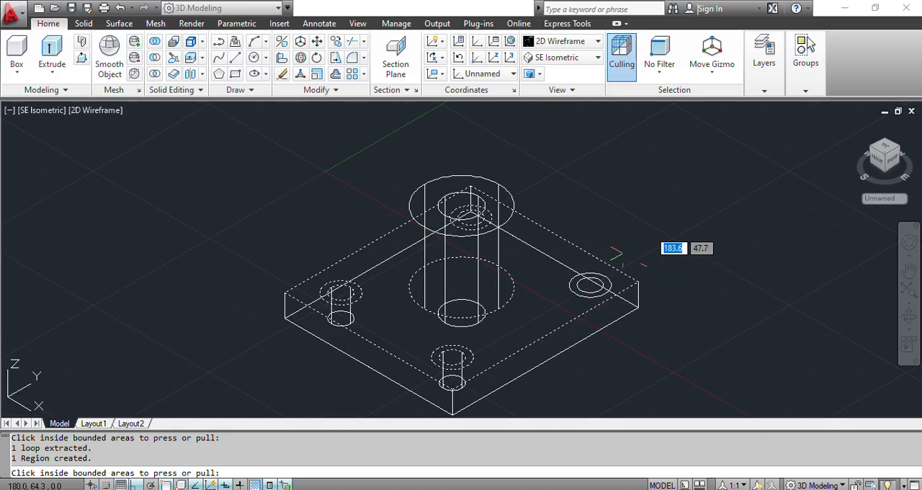
key("Return")
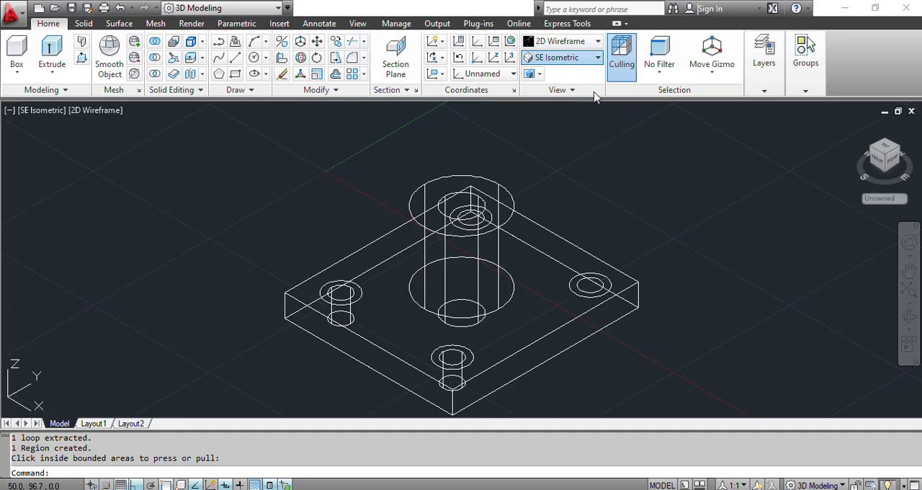
- Switch to the NE Isometric view and press-pull the inner hole circle at the right corner down through the plate
left_click(597, 58)
left_click(567, 153)
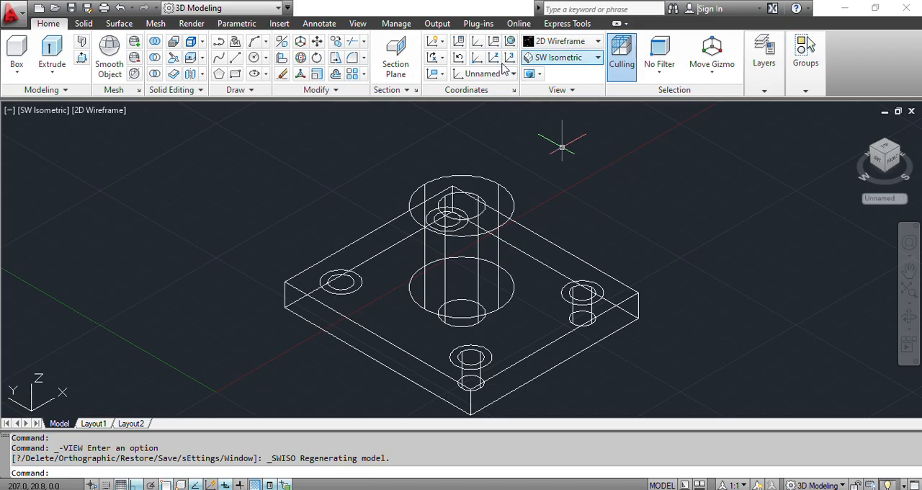
left_click(562, 58)
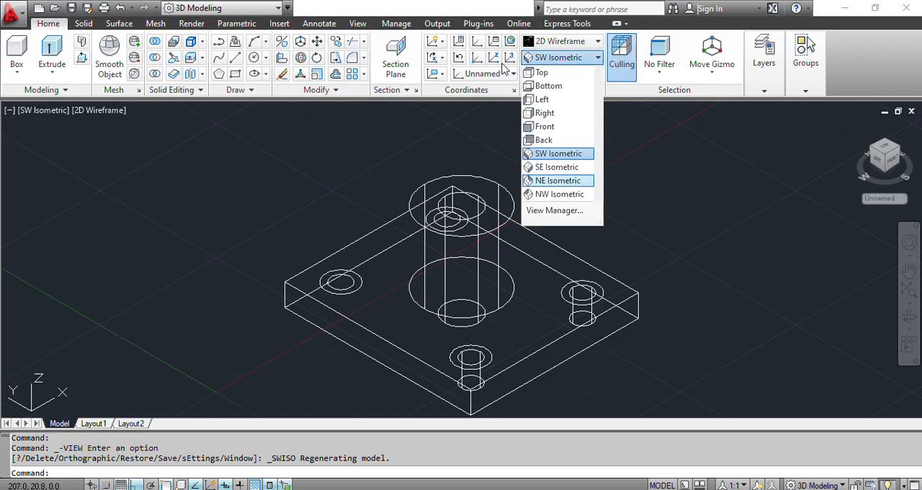
left_click(559, 181)
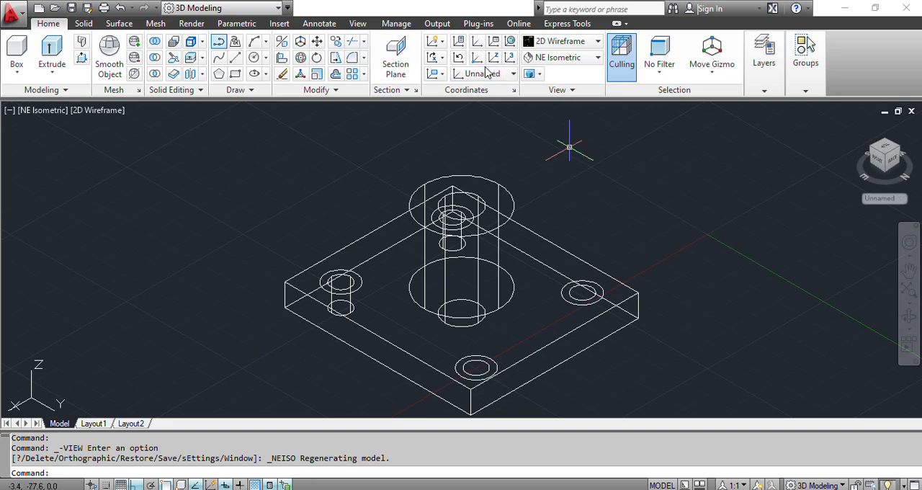
left_click(81, 58)
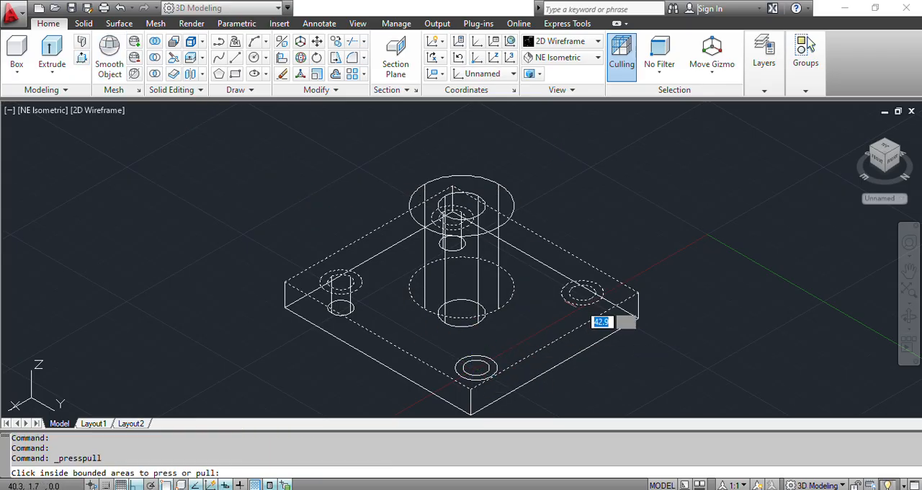
left_click(582, 291)
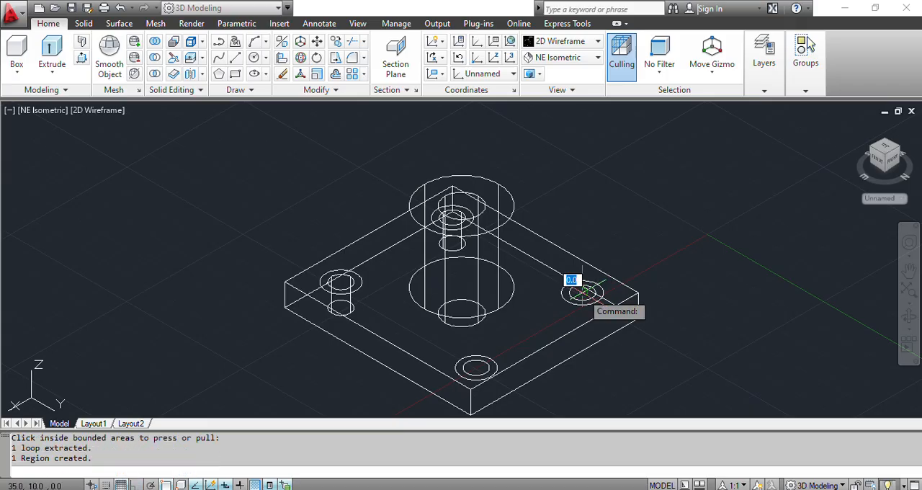
left_click(607, 371)
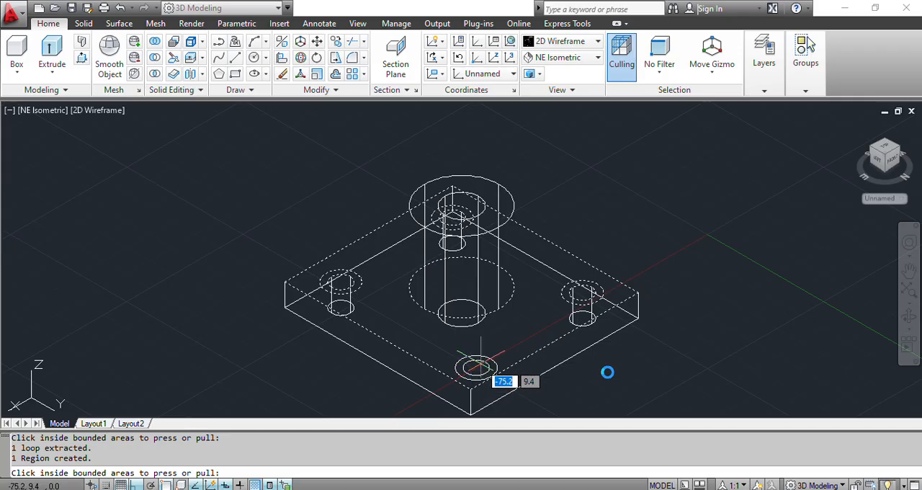
key("Return")
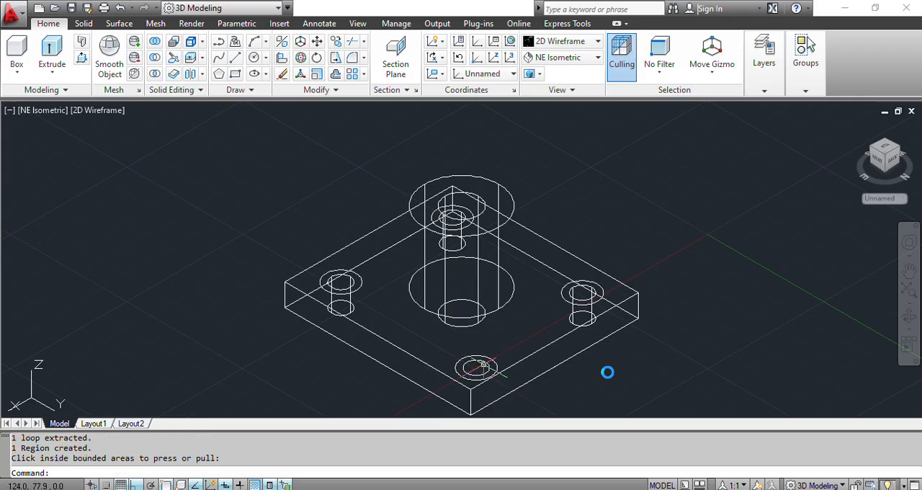
- Erase both concentric hole circles at the plate's front corner
left_click(487, 362)
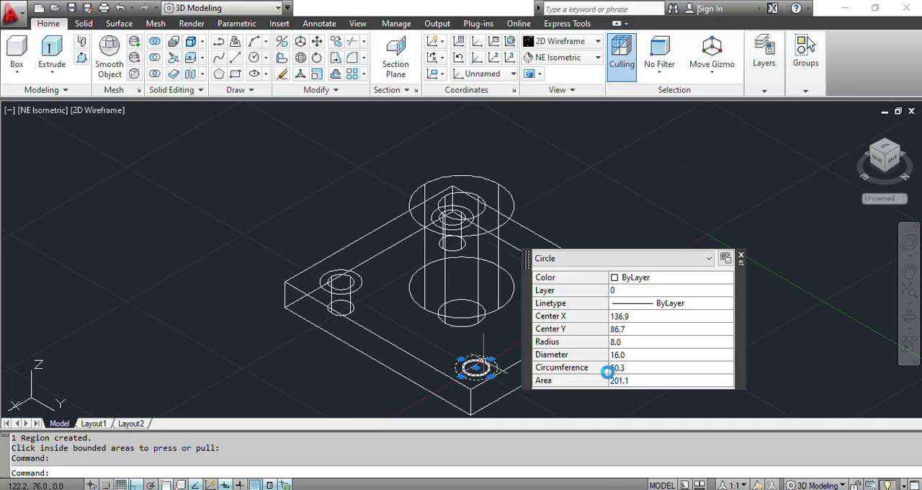
left_click(484, 361)
key("Delete")
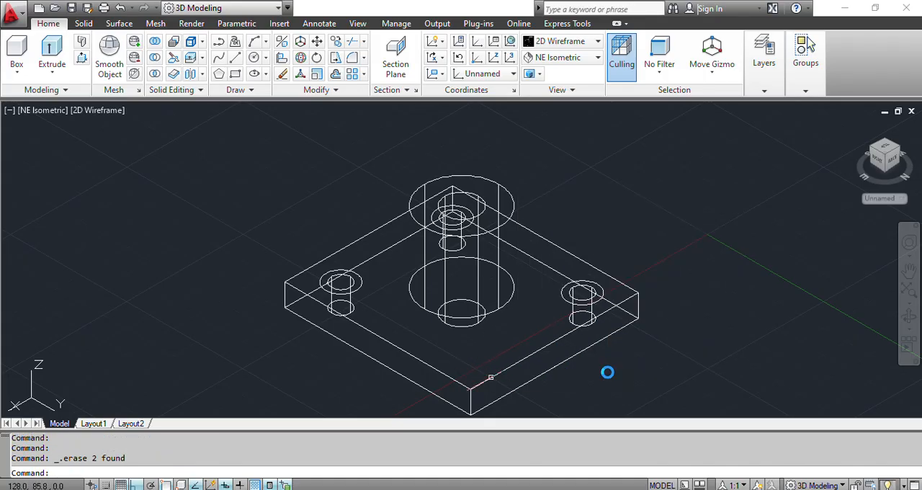
- Draw two connected 15 mm construction lines from the plate's front top corner, one along the edge and one perpendicular inward
type("line")
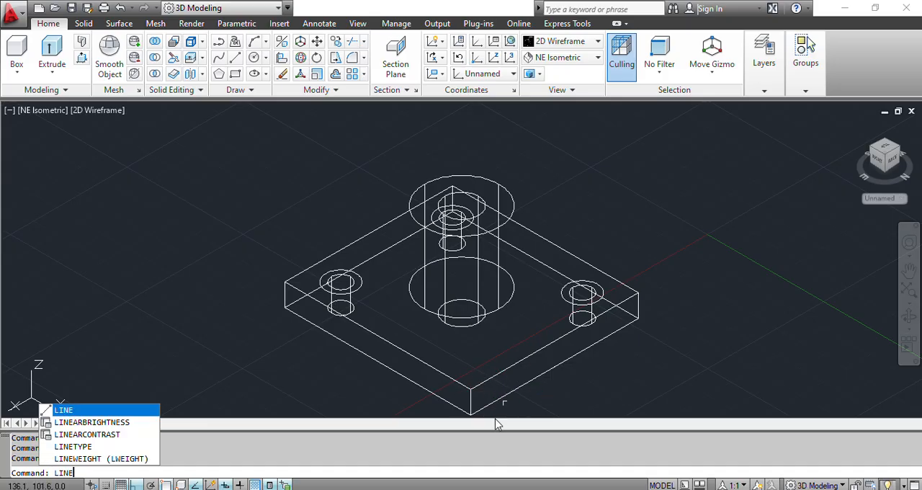
key("Return")
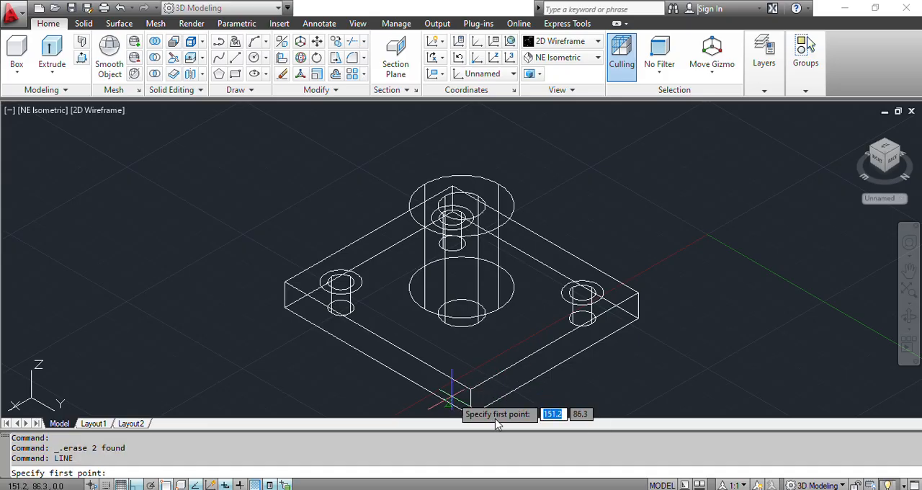
left_click(470, 390)
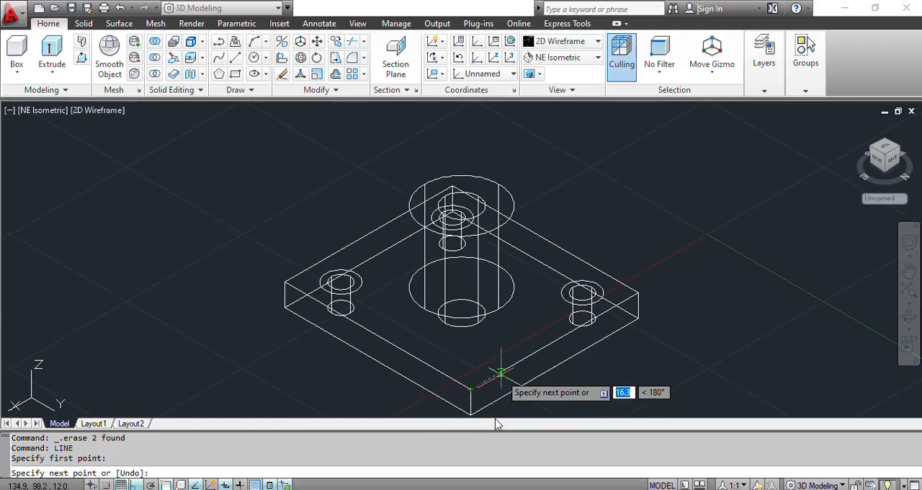
type("15")
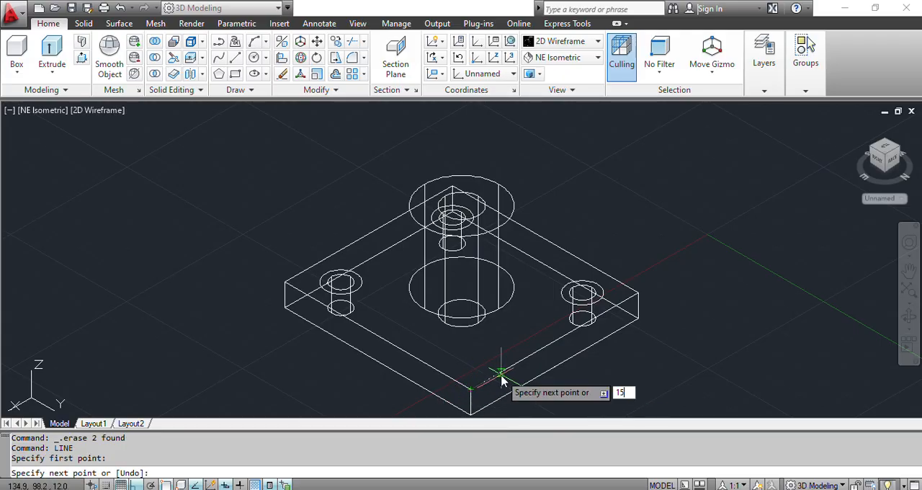
key("Return")
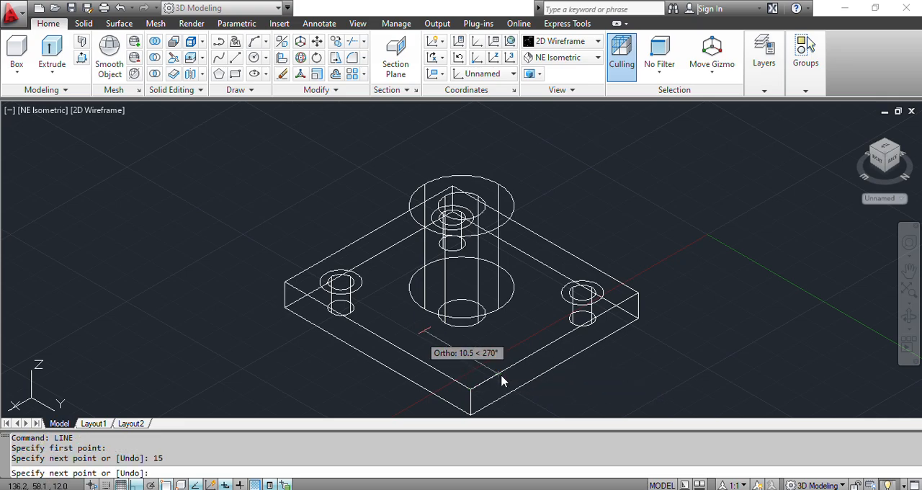
type("1")
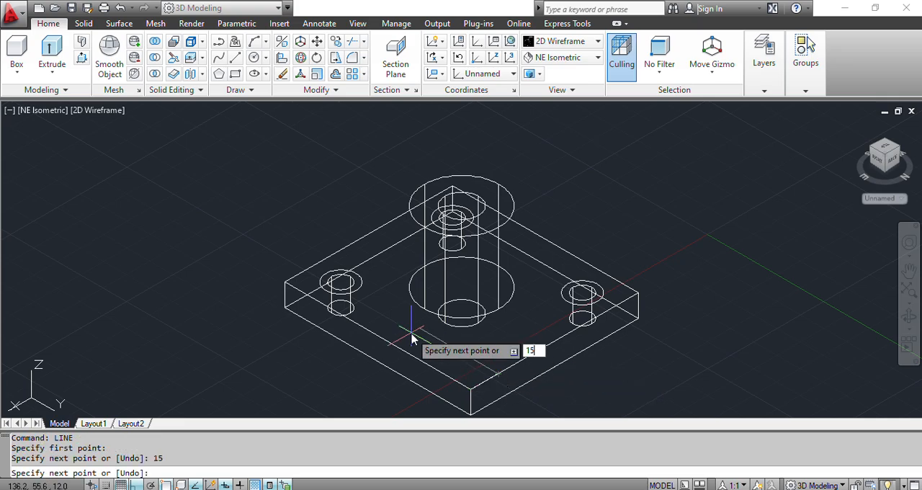
type("5")
key("Return")
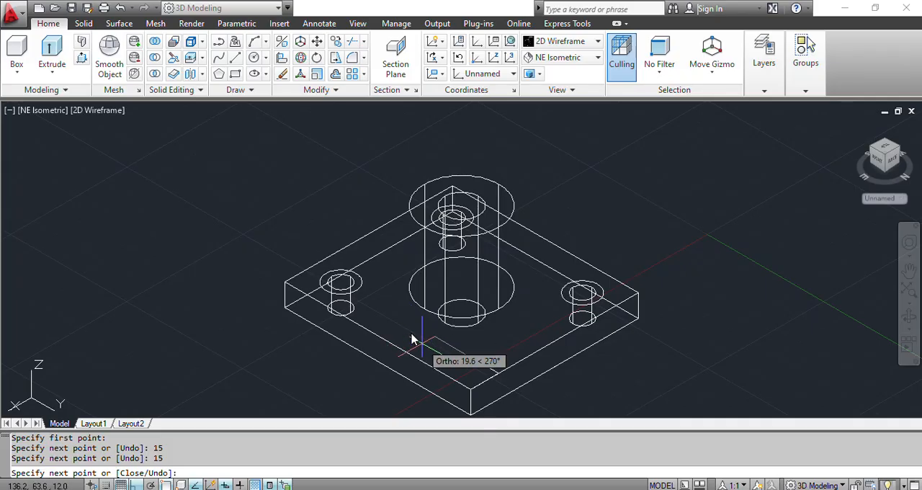
key("Escape")
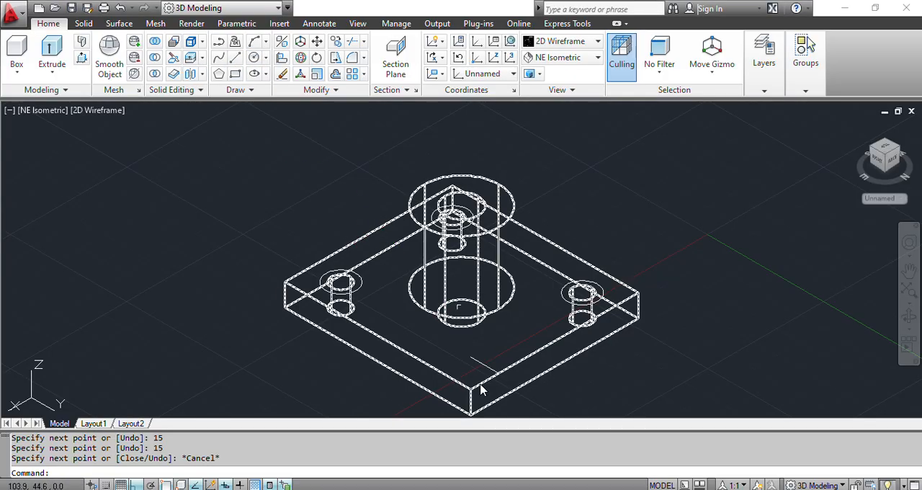
- Draw a 10 mm diameter circle centred on the inner end of the front corner's construction line
left_click(254, 57)
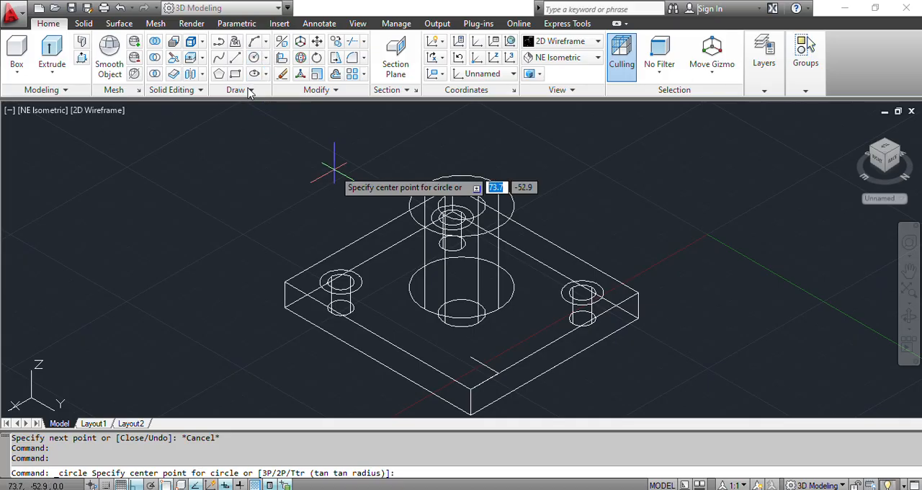
left_click(470, 354)
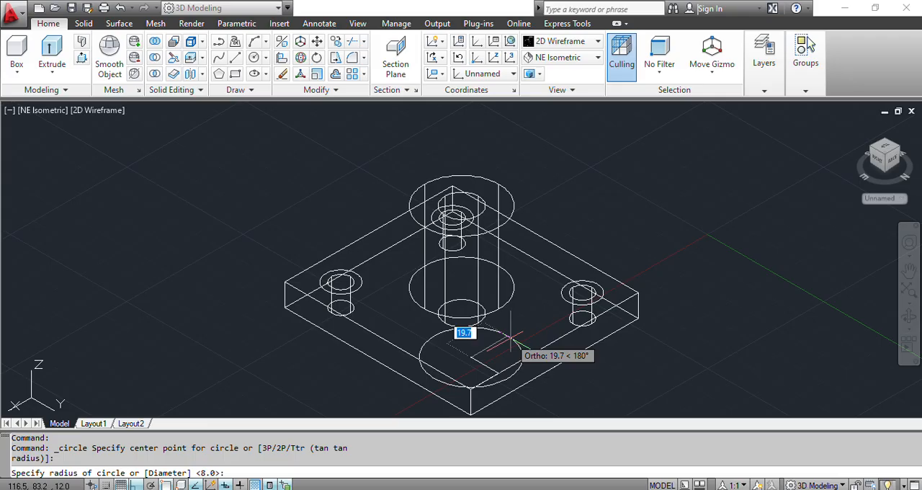
type("d")
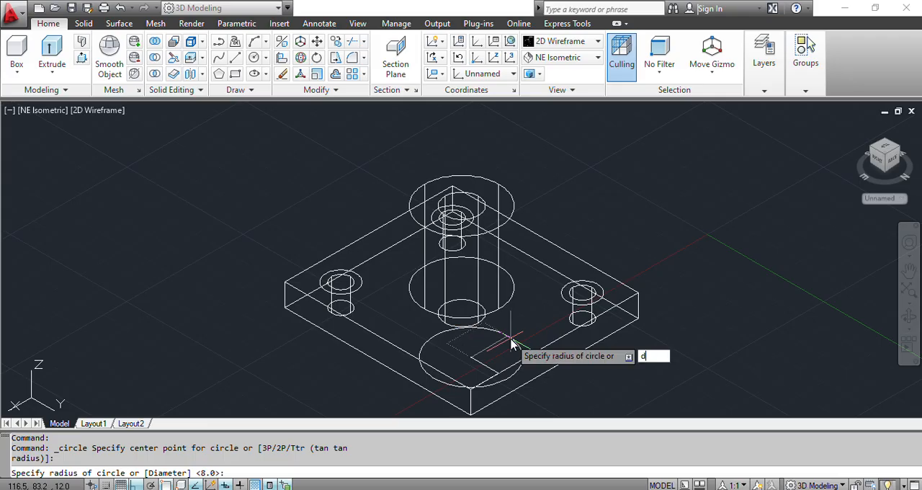
key("Return")
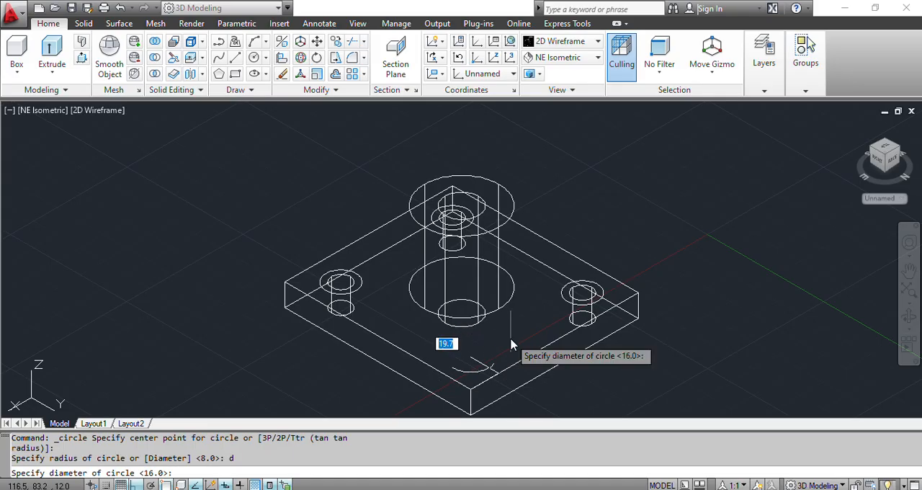
type("10")
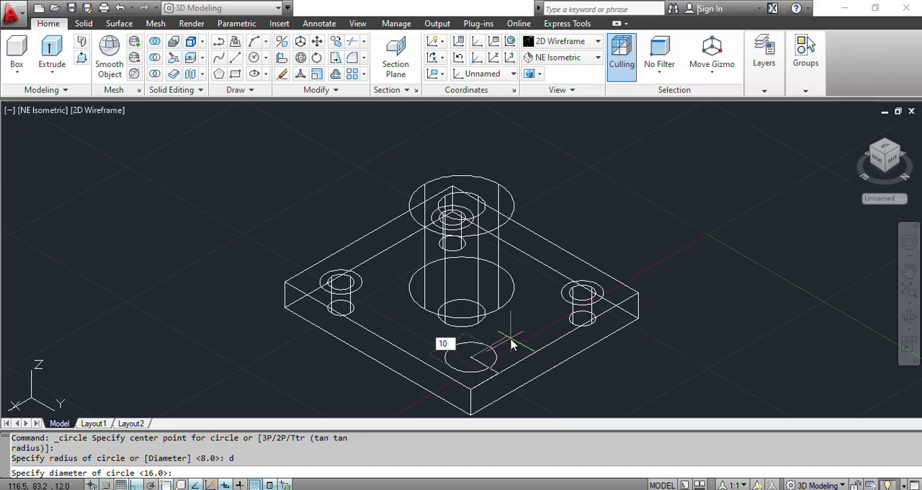
key("Return")
key("Return")
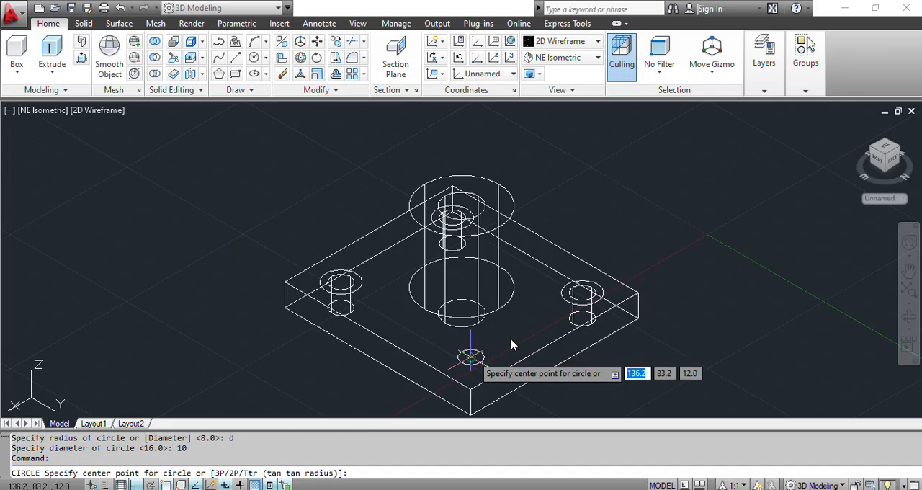
- Draw a 16 mm diameter circle concentric with the 10 mm circle at the front corner
left_click(511, 345)
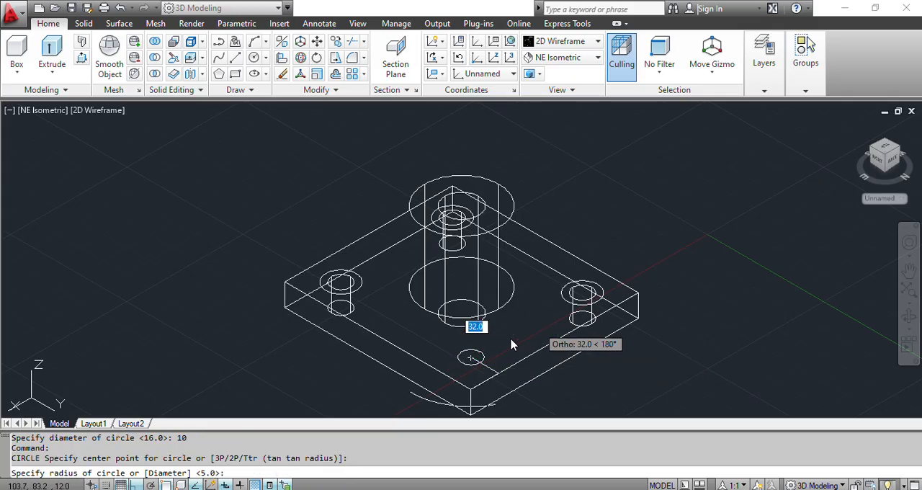
type("d")
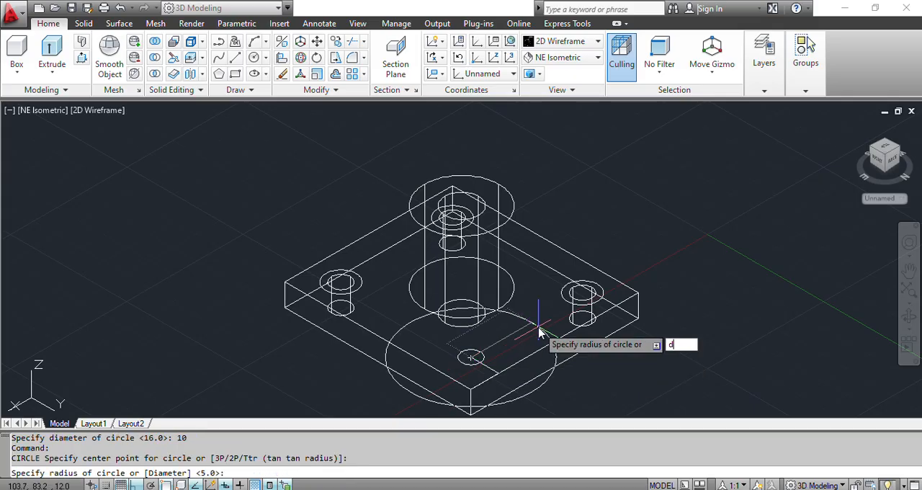
key("Return")
type("16")
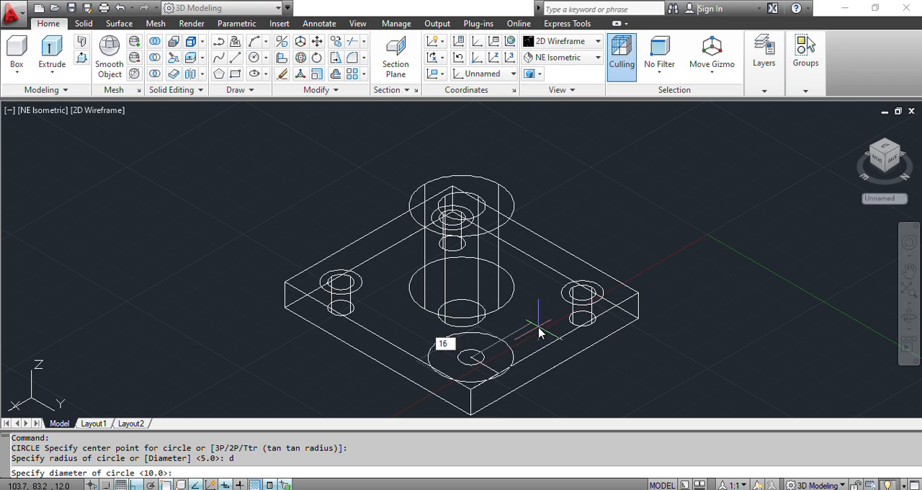
key("Return")
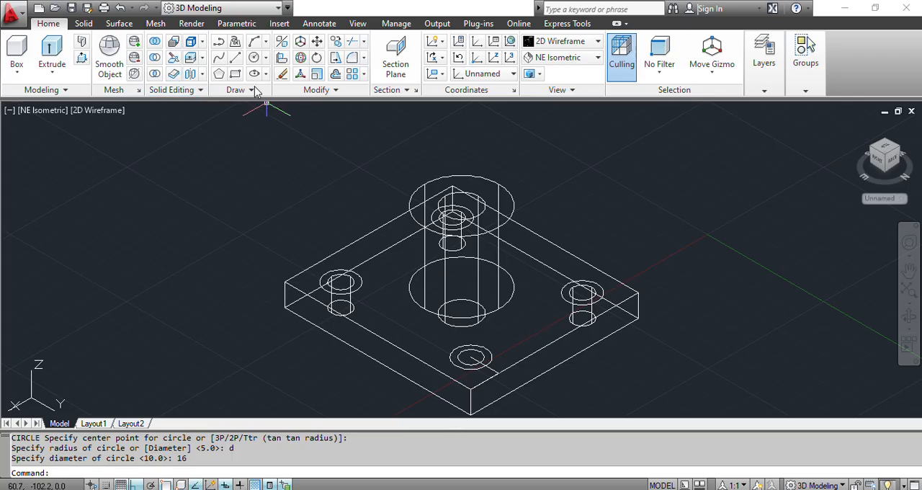
- Press-pull the 10 mm circle at the plate's front corner down through the plate to cut a through hole
key("ctrl+shift+e")
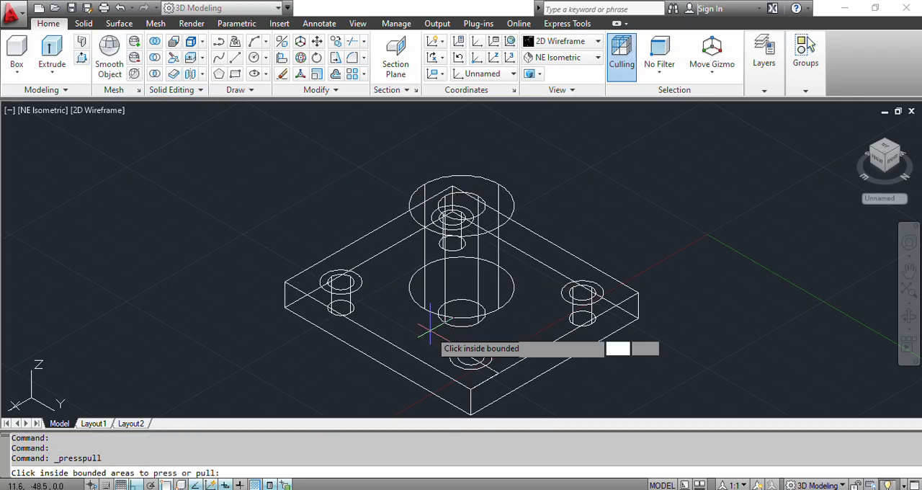
left_click(469, 357)
left_click(471, 357)
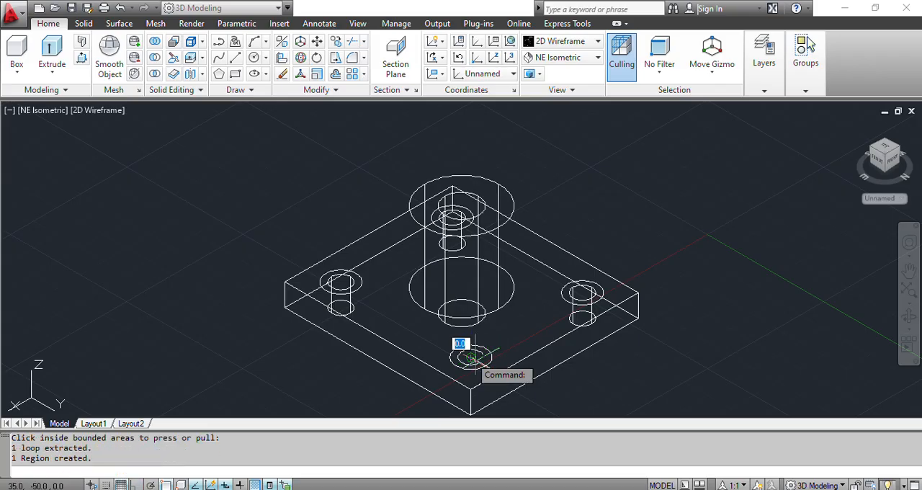
left_click(564, 411)
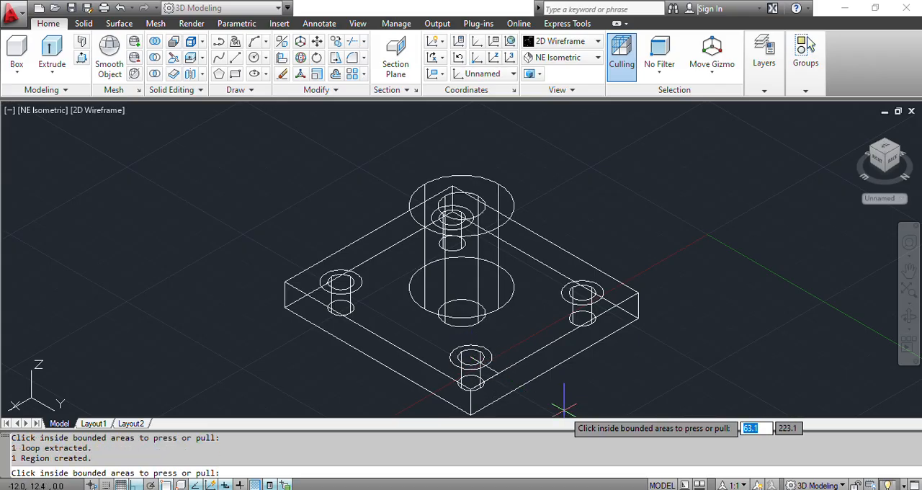
key("Return")
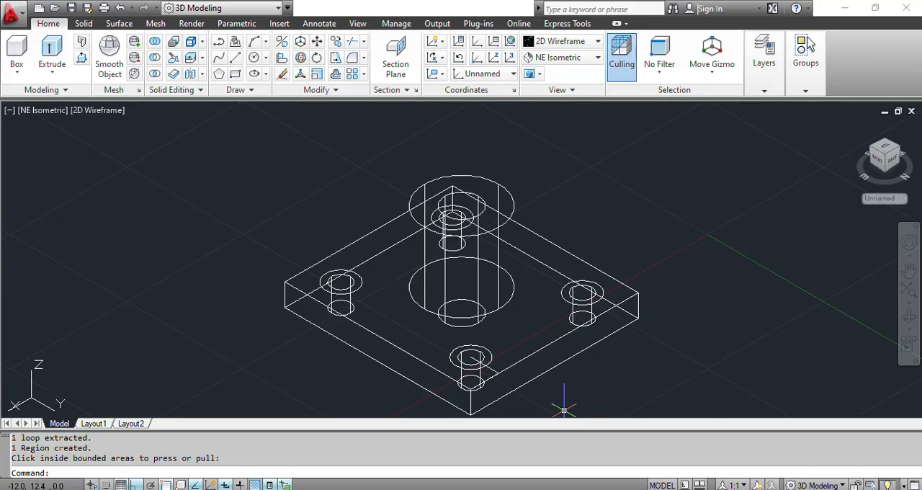
- Erase the two construction lines at the plate's front corner
left_click(492, 372)
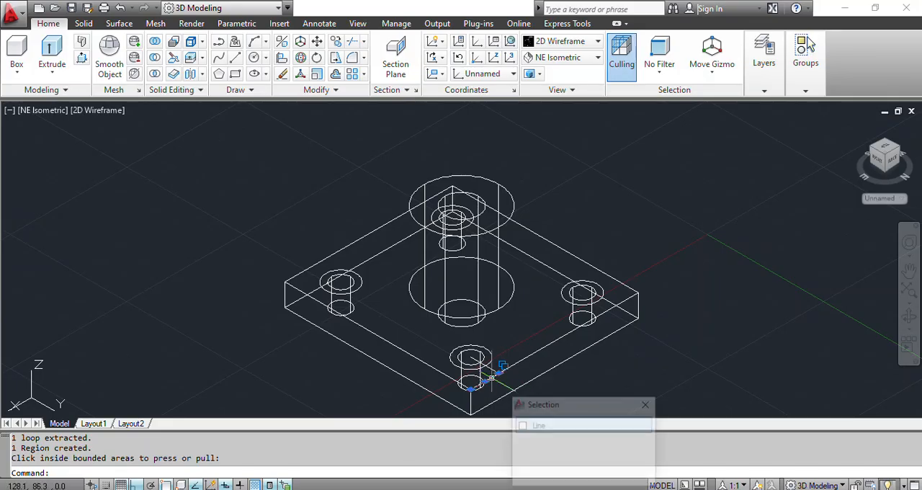
left_click(493, 384)
key("Delete")
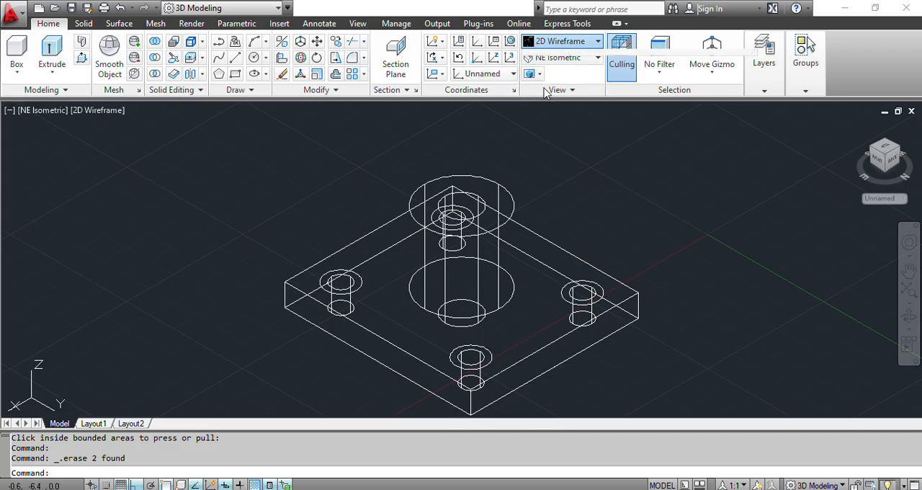
- Preview the model in the Shades of Gray visual style and return it to 2D Wireframe
left_click(562, 41)
left_click(677, 126)
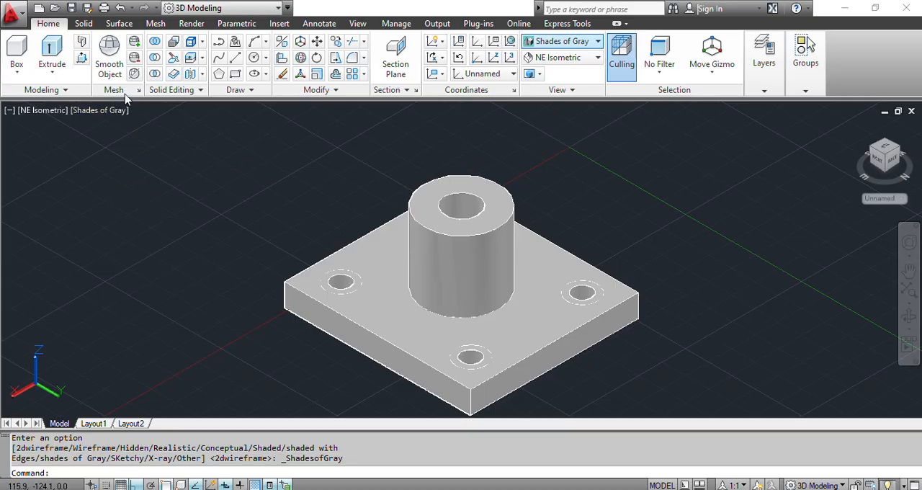
left_click(597, 42)
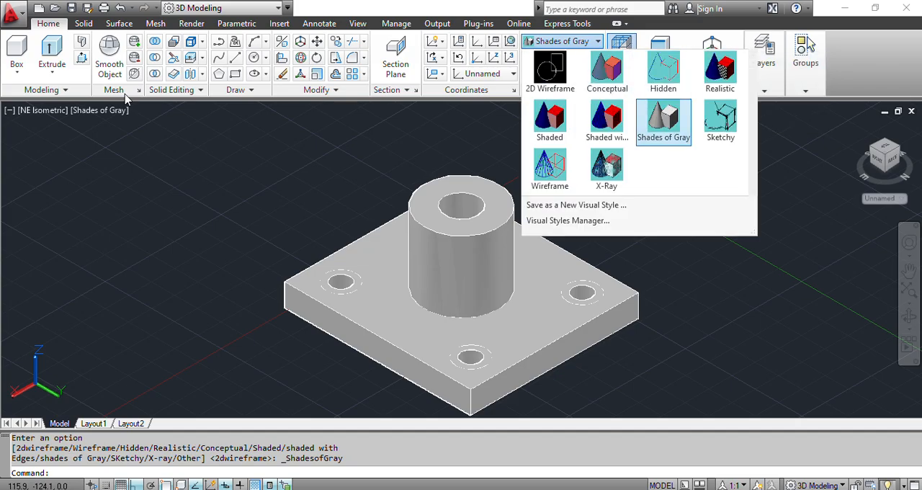
left_click(549, 72)
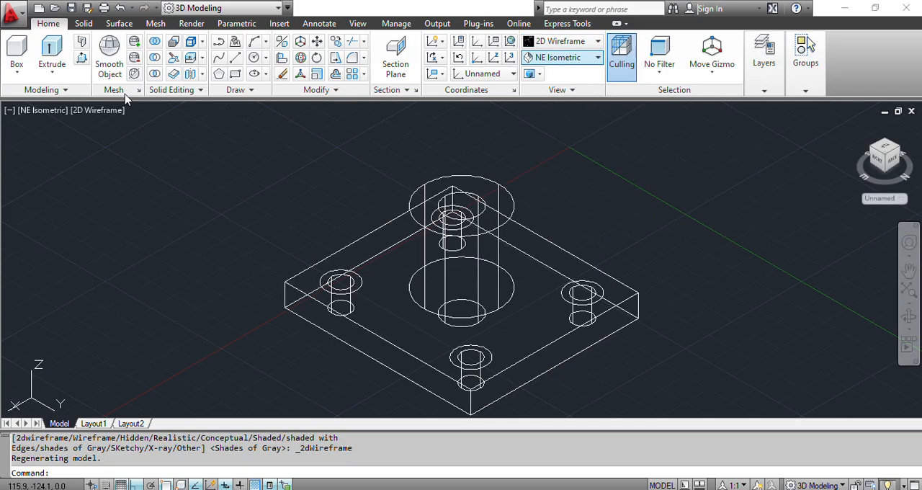
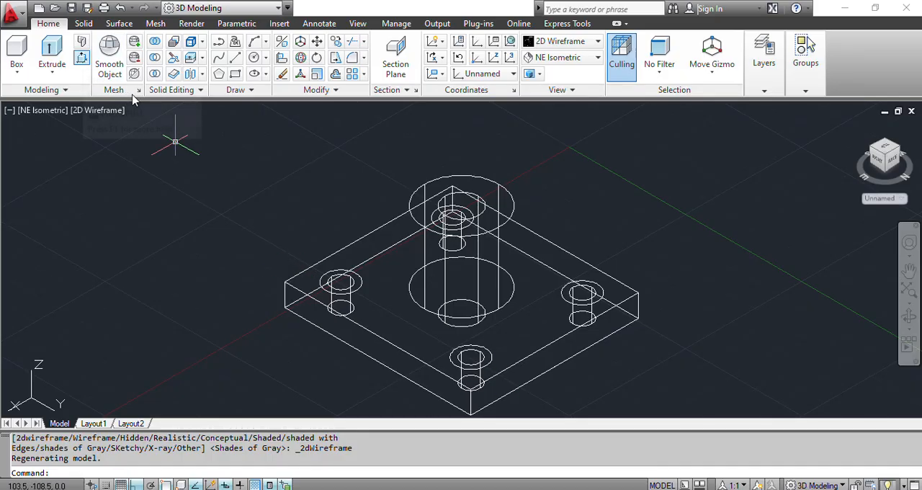
- Press-pull the rings between the 16 mm and 10 mm circles at three plate corners down 4 mm to cut counterbores
left_click(81, 57)
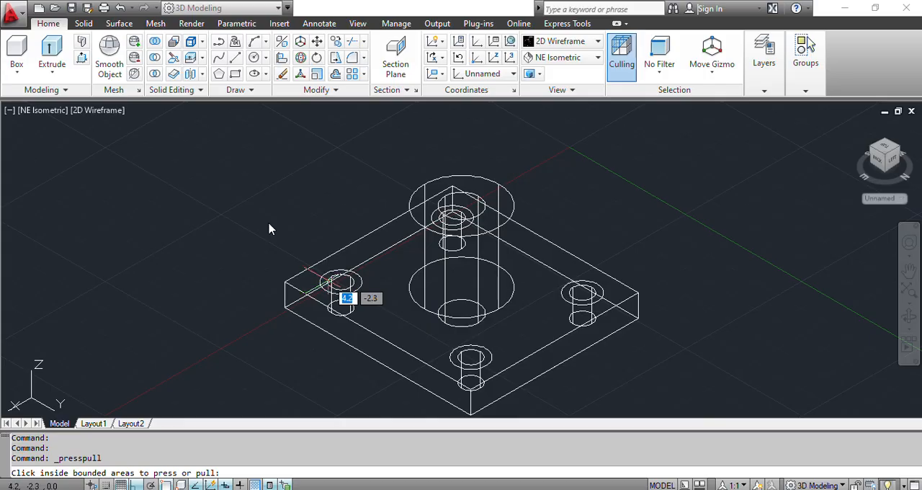
left_click(340, 282)
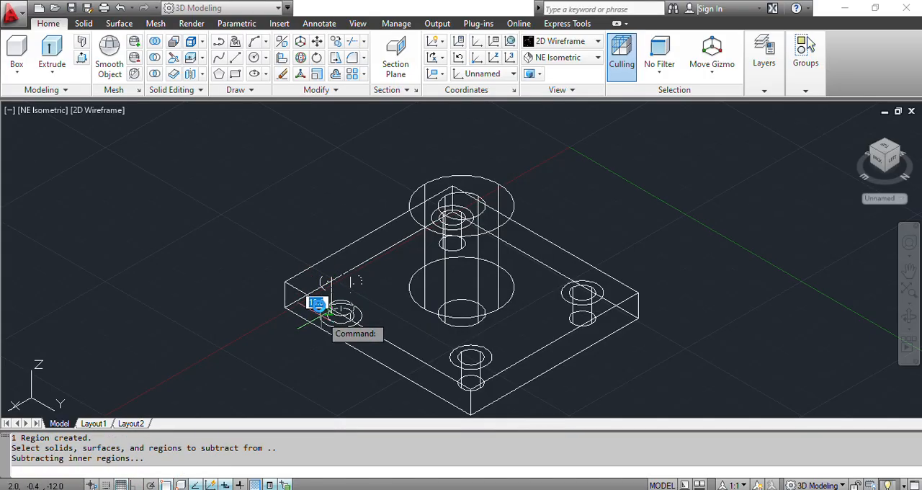
type("4")
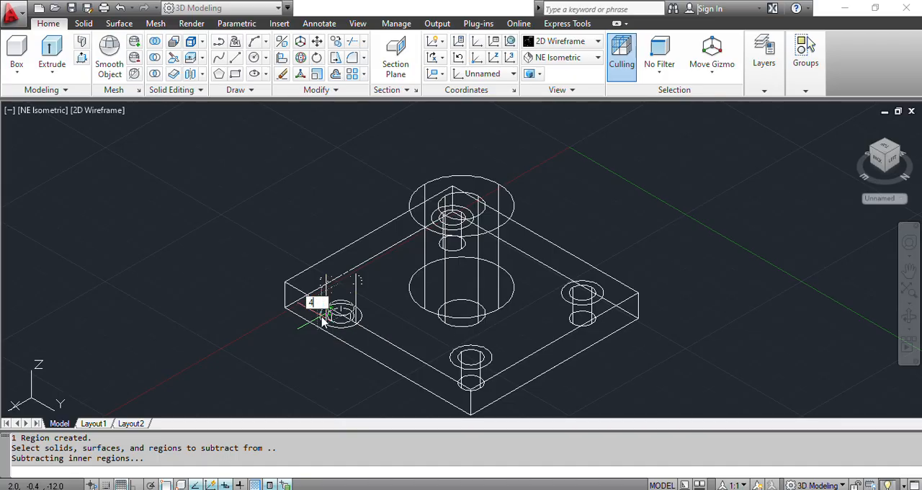
key("Return")
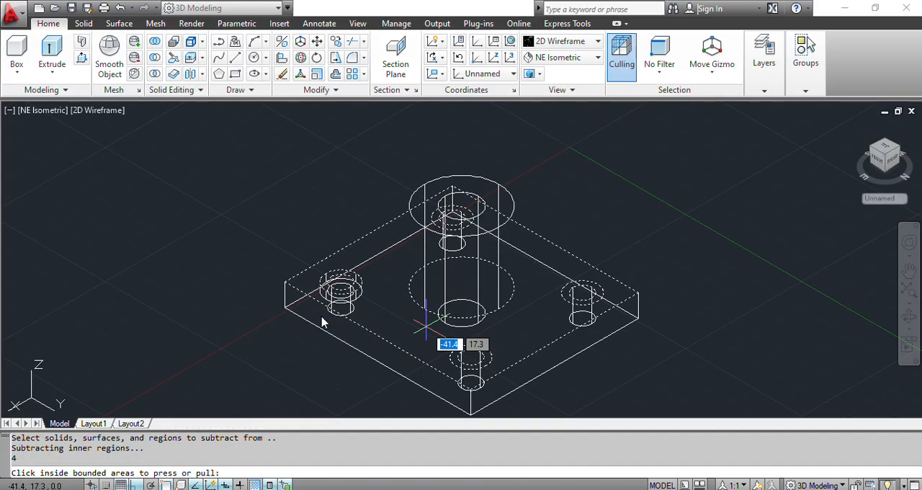
left_click(460, 350)
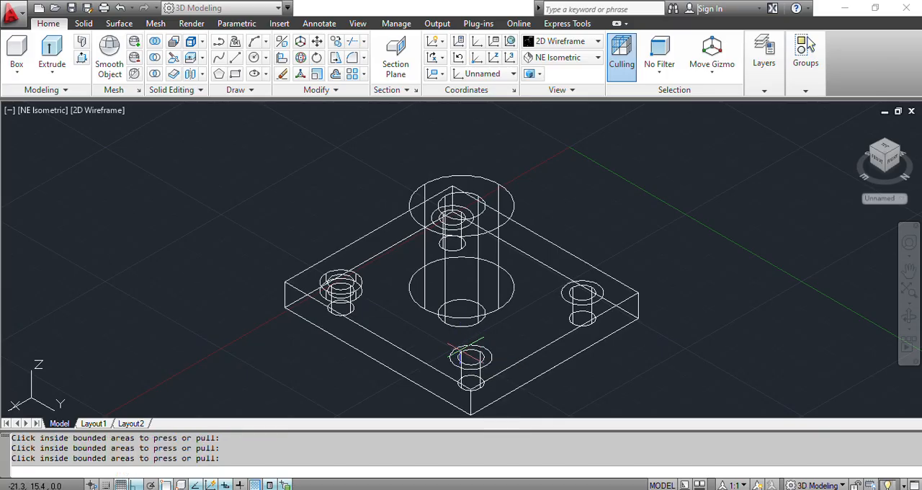
left_click(461, 352)
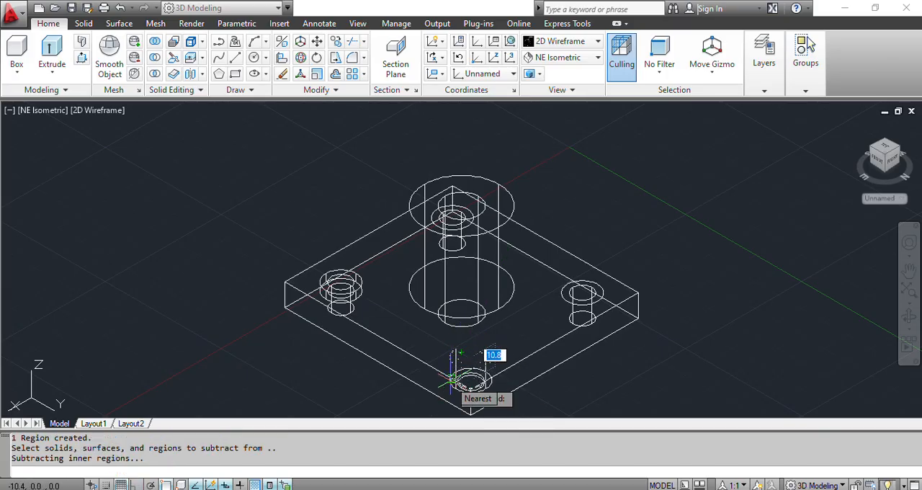
type("4")
key("Return")
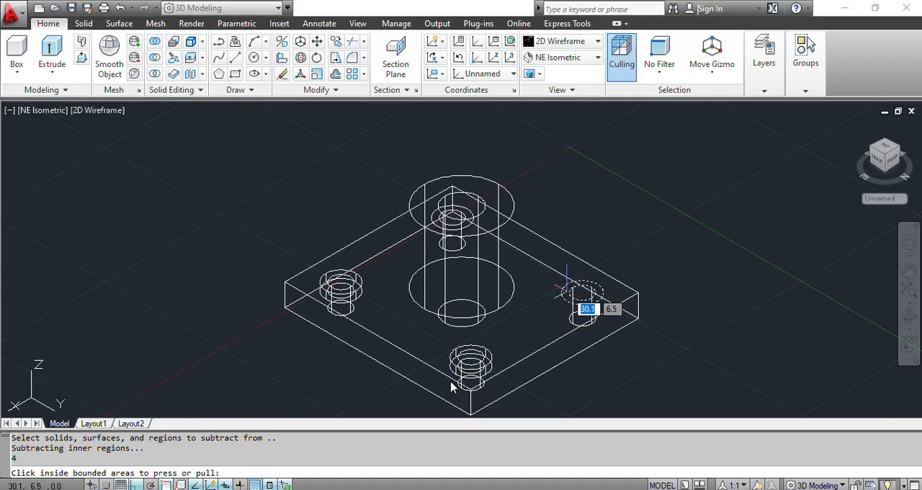
left_click(567, 291)
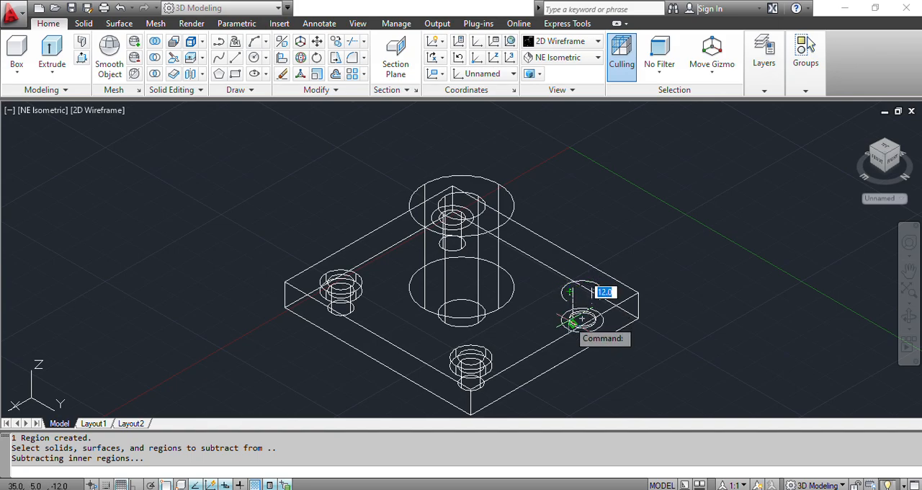
type("4")
key("Return")
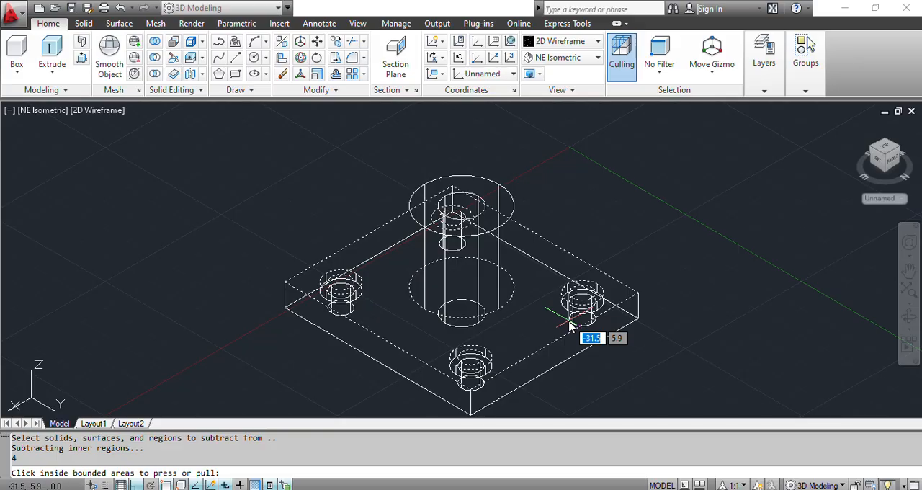
key("Return")
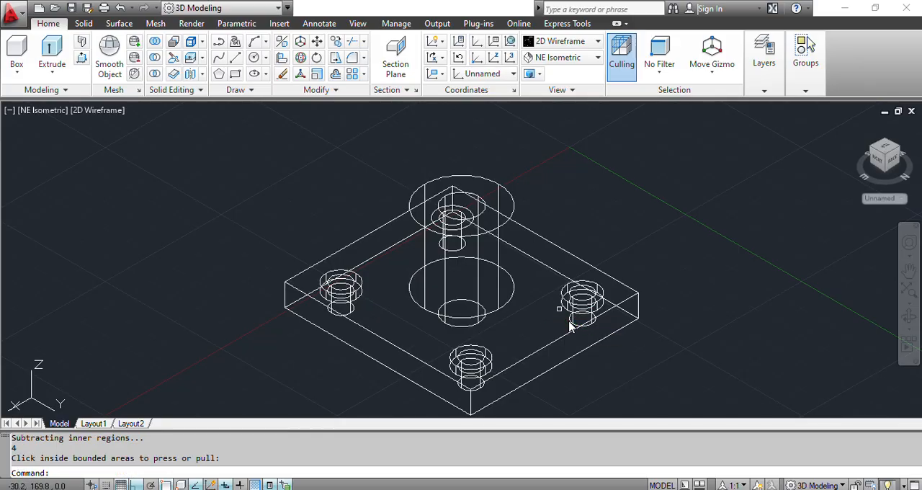
- Set the view to SE Isometric and press-pull the remaining corner's ring down 4 mm to cut the fourth counterbore
left_click(566, 41)
left_click(566, 41)
left_click(565, 58)
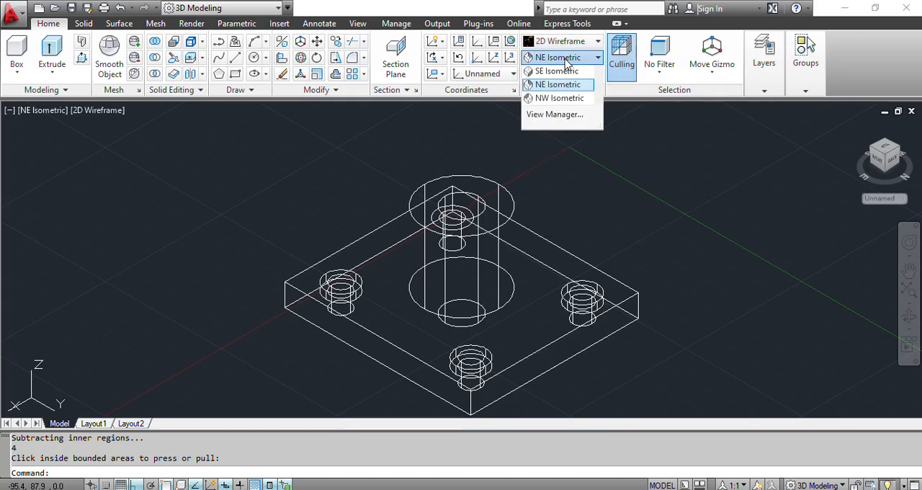
key("Down")
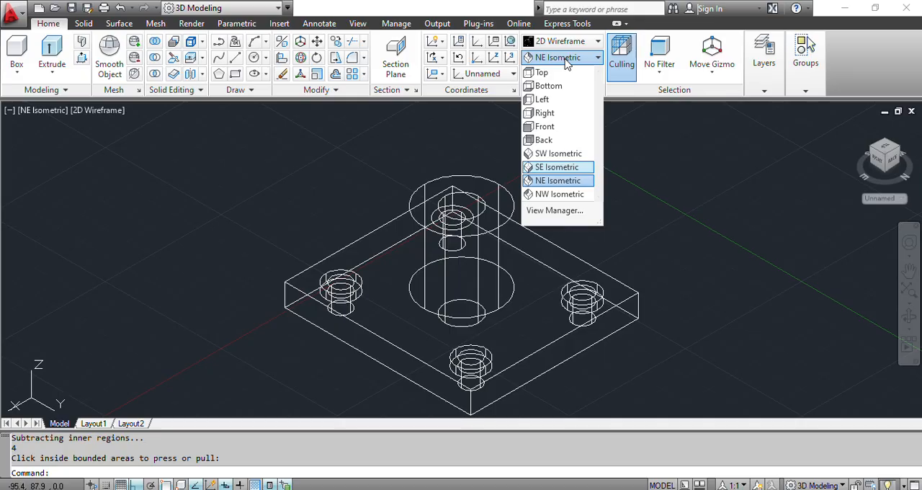
left_click(558, 167)
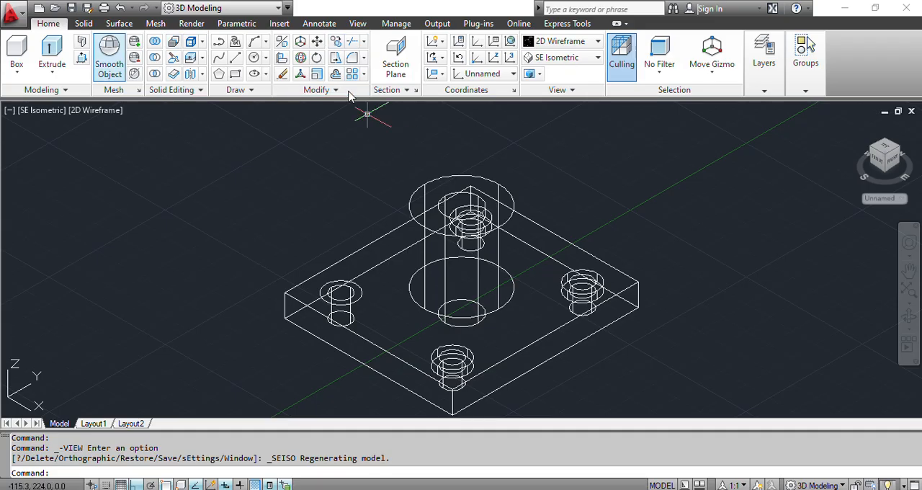
left_click(81, 58)
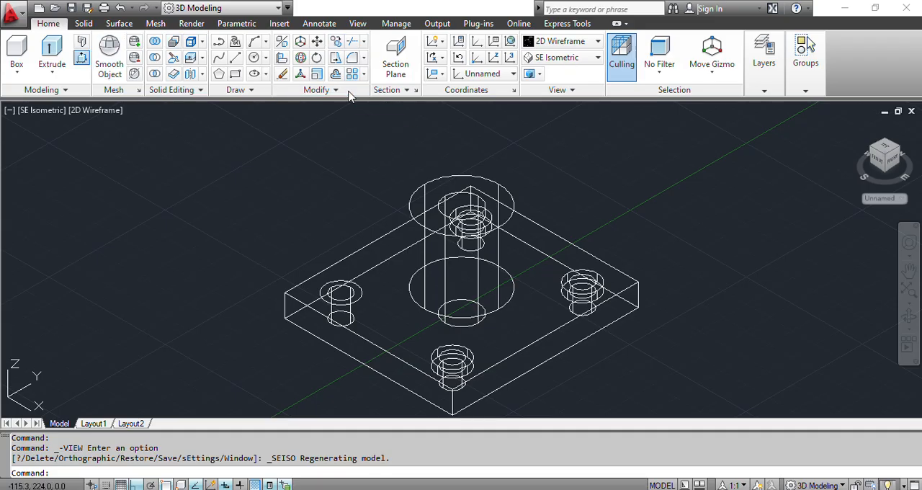
left_click(326, 285)
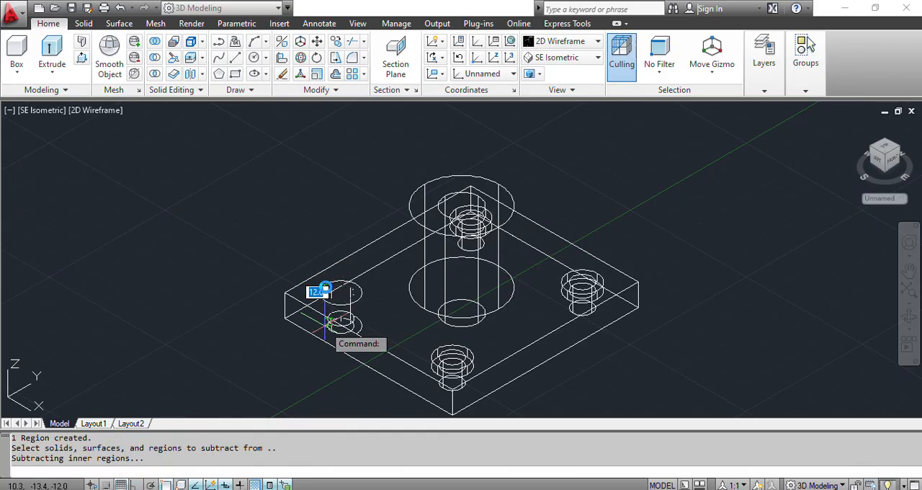
type("4")
key("Return")
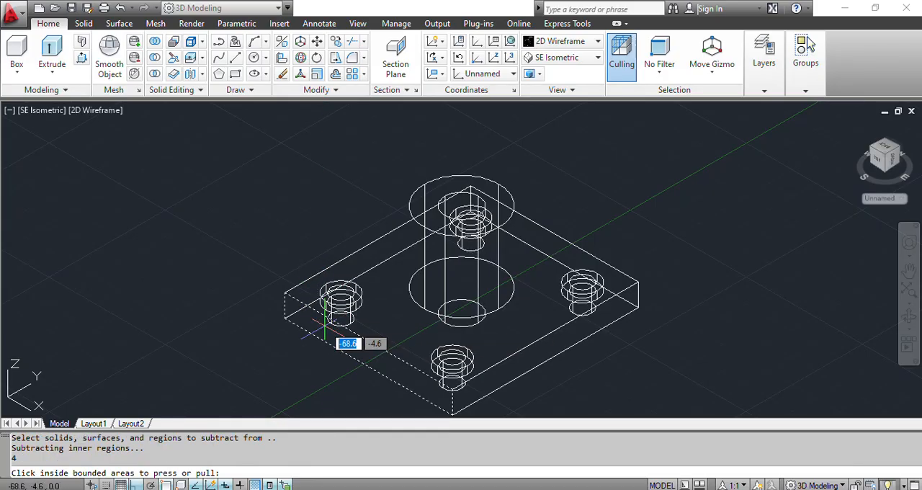
key("Return")
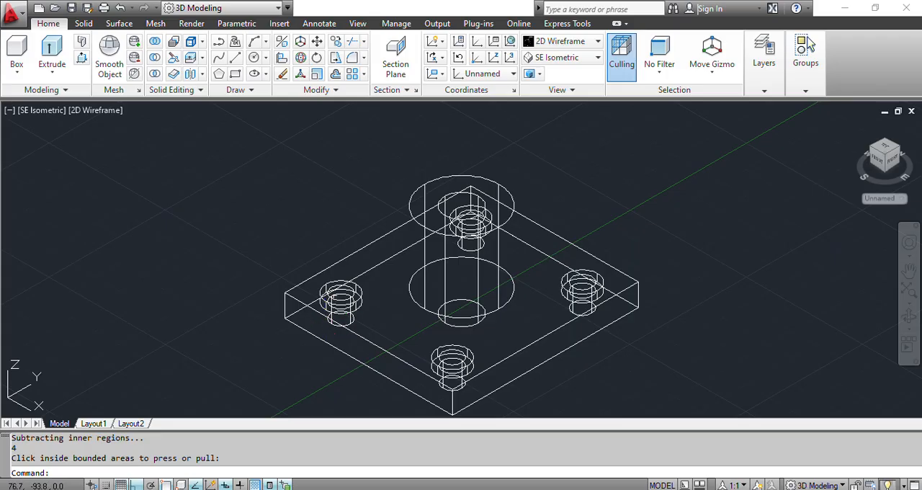
- Erase the leftover 16 mm and 10 mm circles on top of the three nearest counterbored holes
left_click(331, 279)
key("Delete")
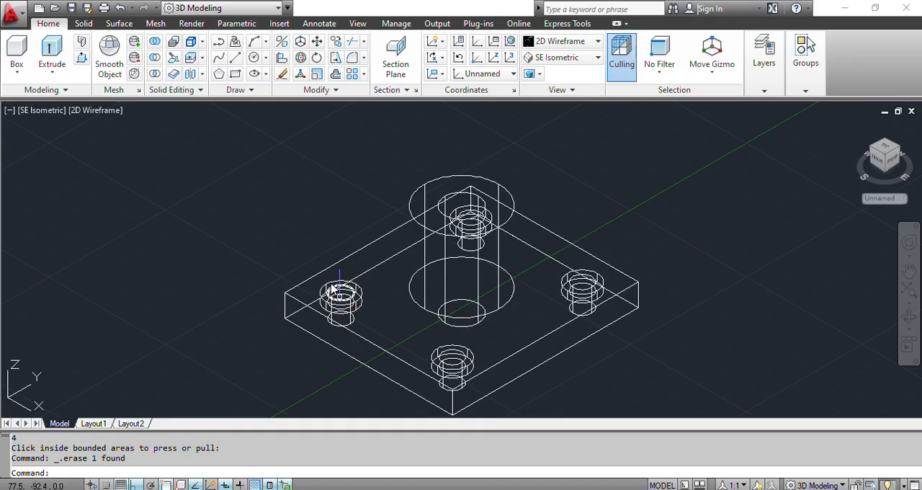
left_click(331, 288)
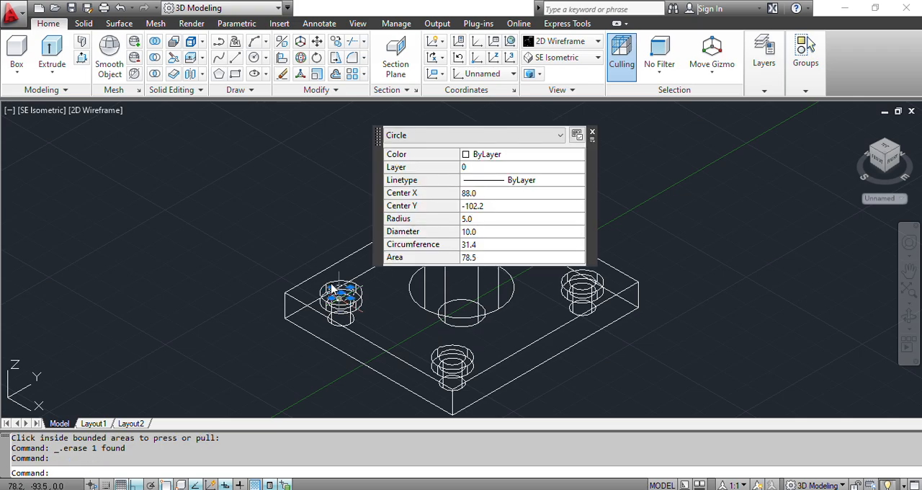
key("Delete")
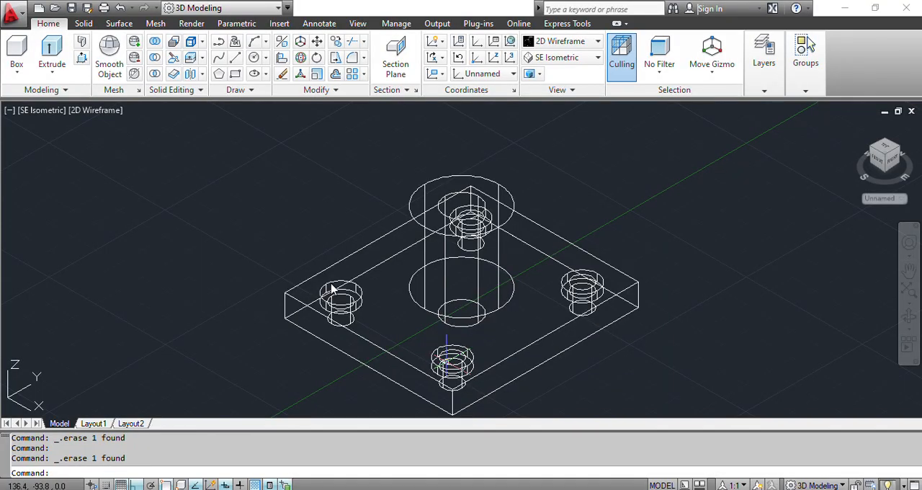
left_click(446, 362)
key("Delete")
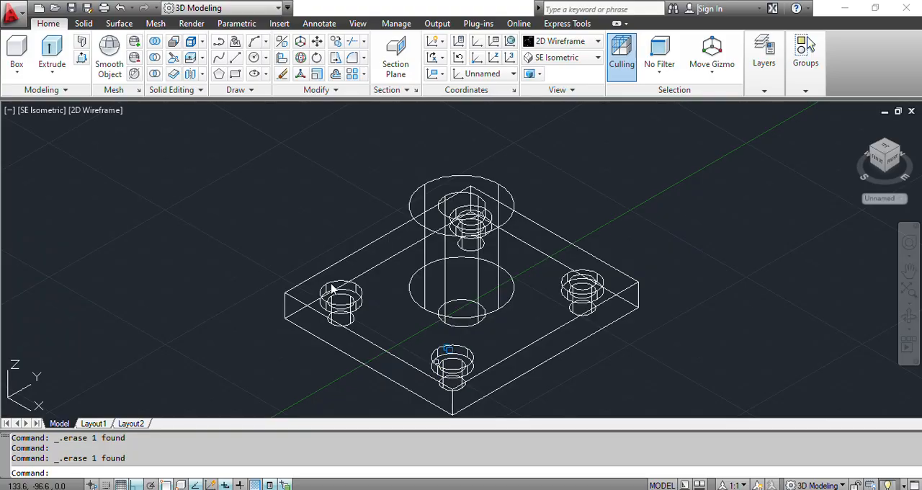
left_click(439, 361)
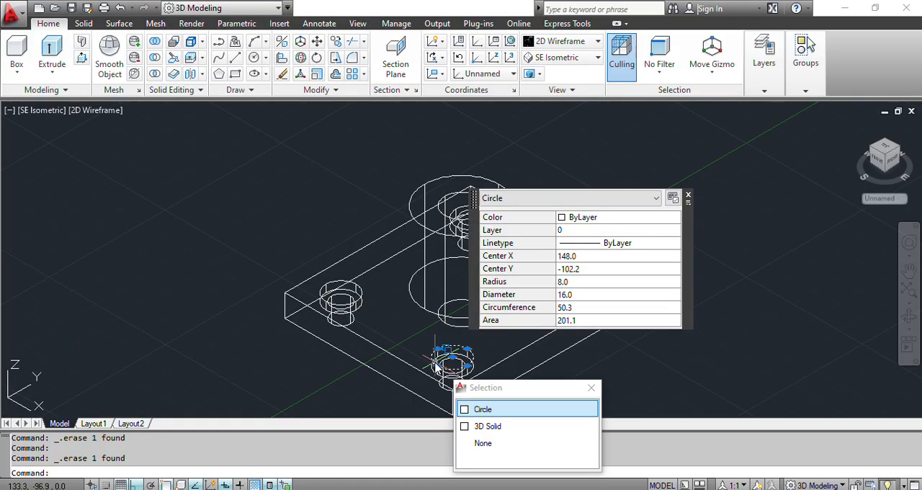
key("Delete")
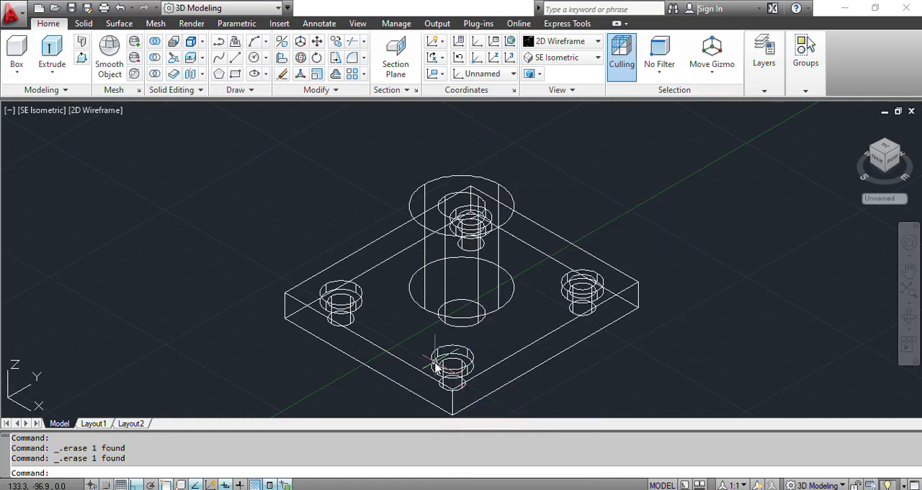
left_click(569, 274)
key("Delete")
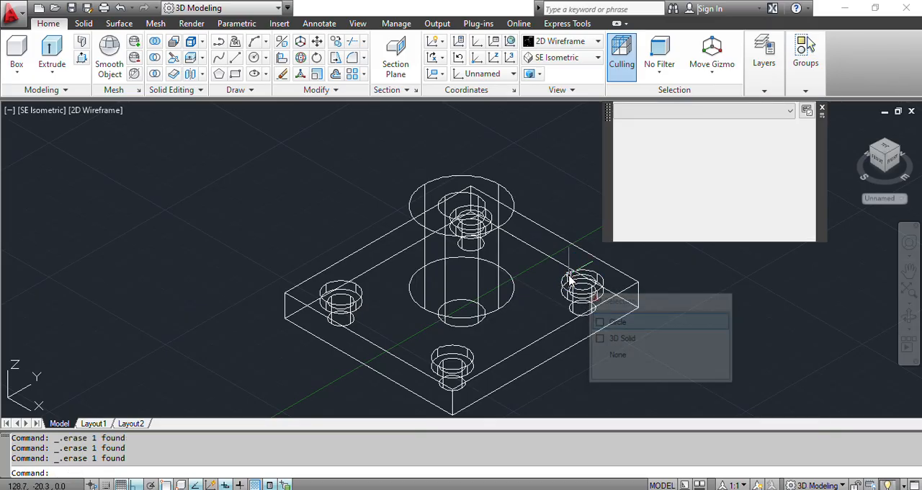
left_click(572, 282)
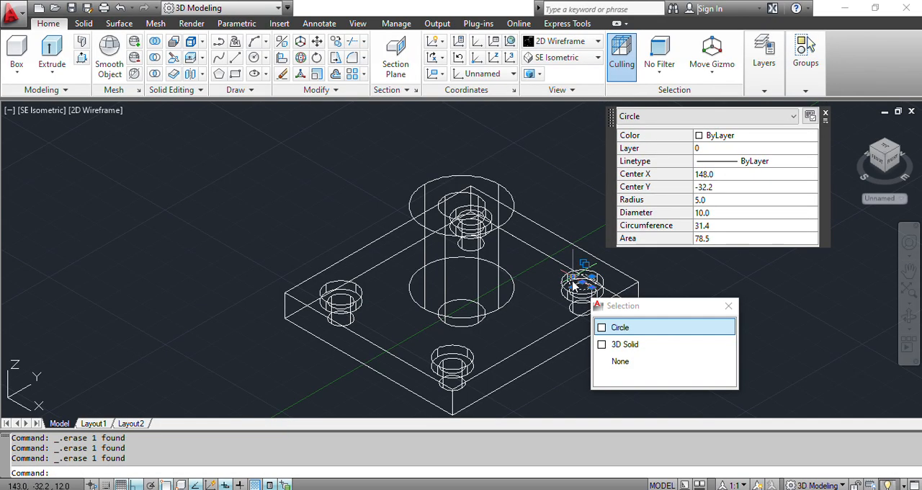
key("Escape")
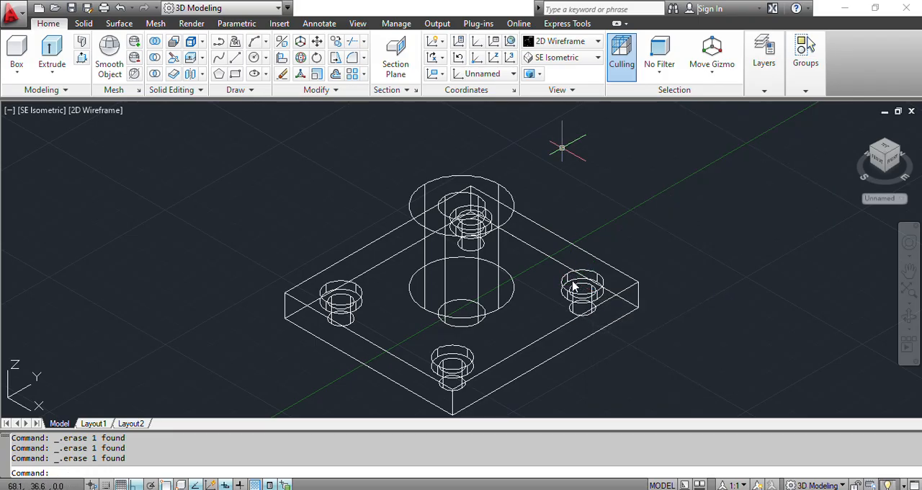
- Set the view to SW Isometric and erase the remaining 10 mm and 16 mm circles at the uncleared corner hole
left_click(560, 57)
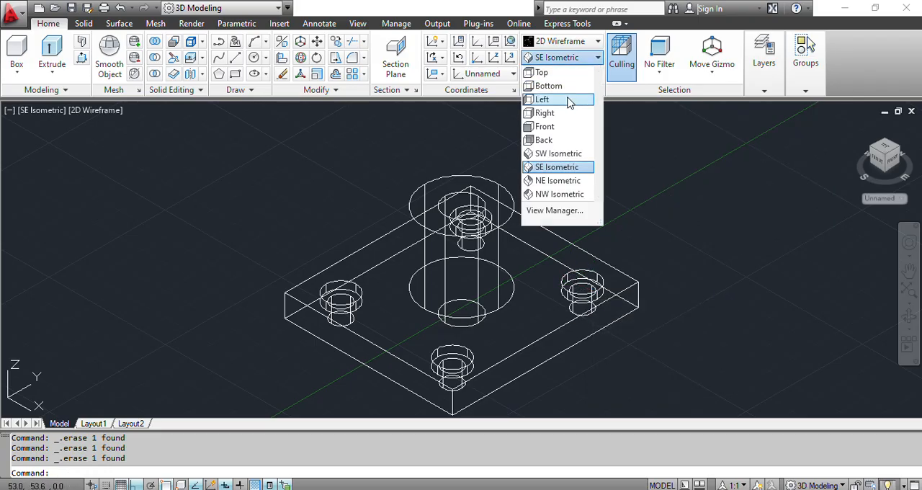
left_click(558, 154)
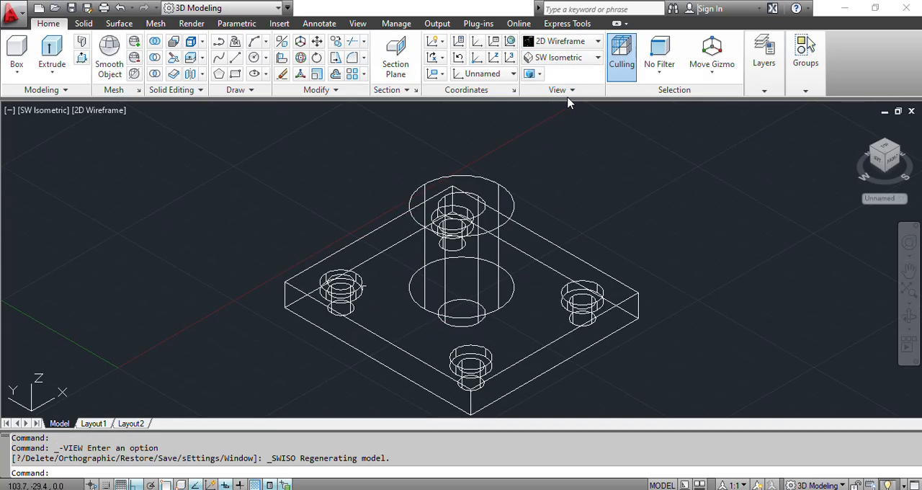
left_click(355, 281)
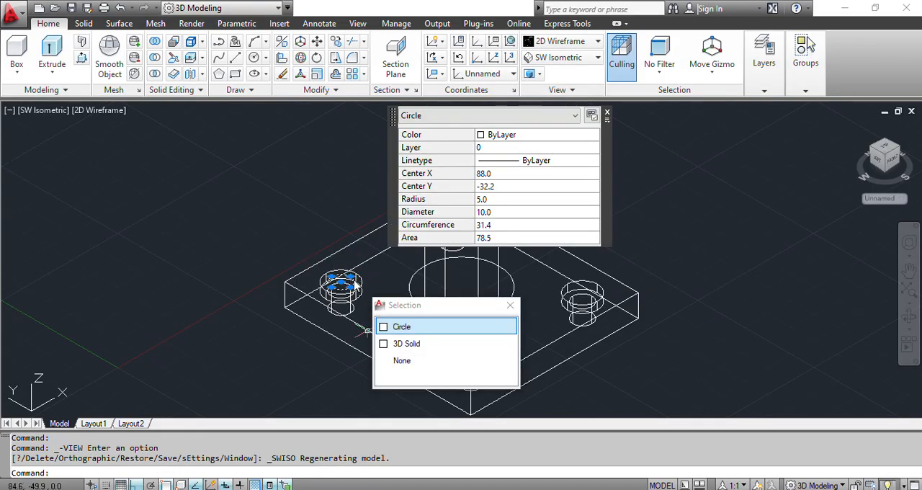
key("Delete")
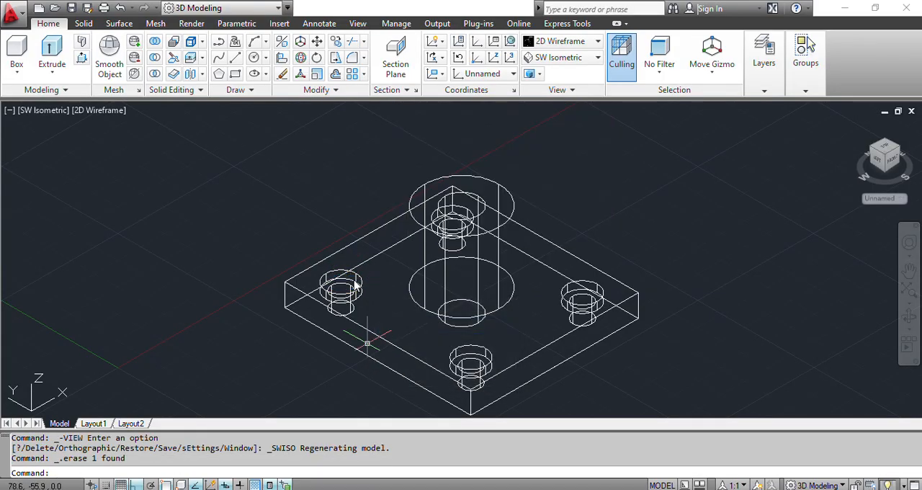
left_click(358, 283)
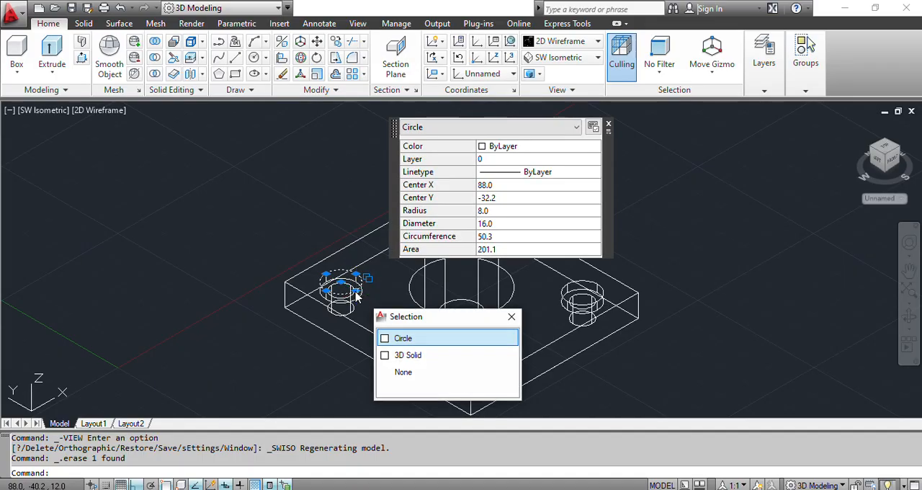
key("Delete")
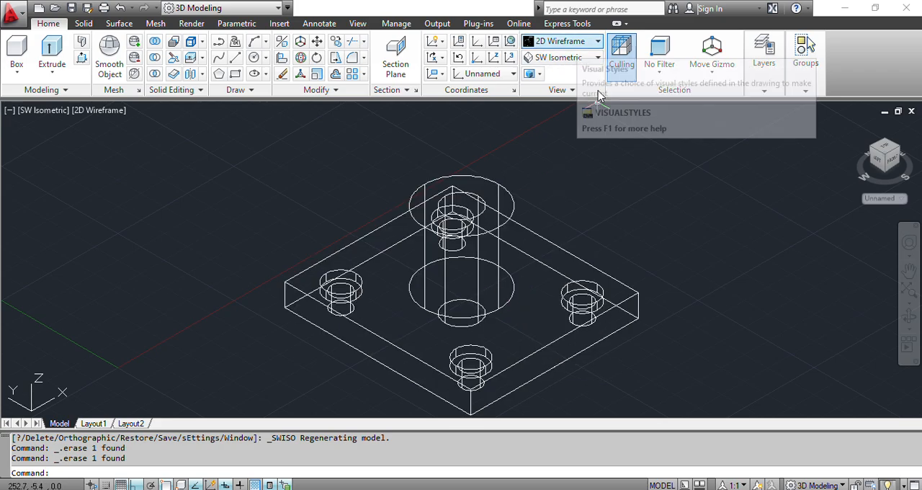
- Apply the Shades of Gray visual style to the model
left_click(597, 42)
left_click(664, 118)
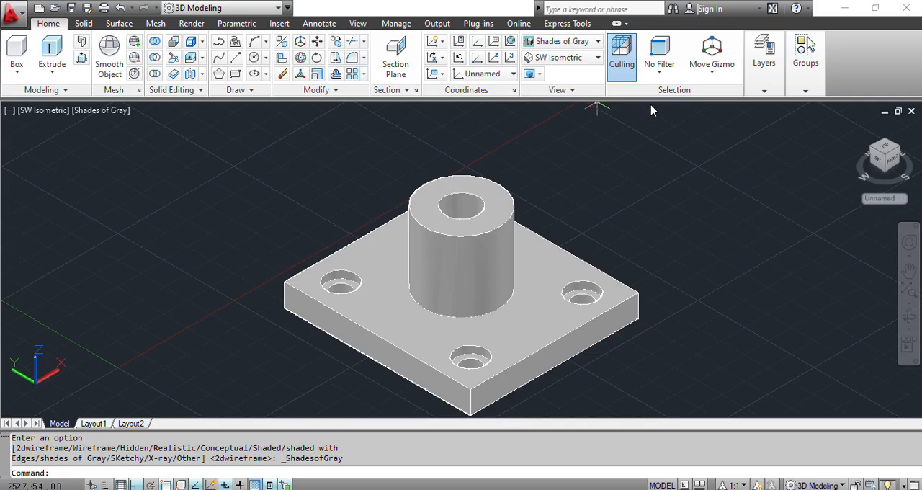
- Switch to the exam paper in Adobe Acrobat and check the hole and fillet dimensions in Figure 3
key("alt+Tab")
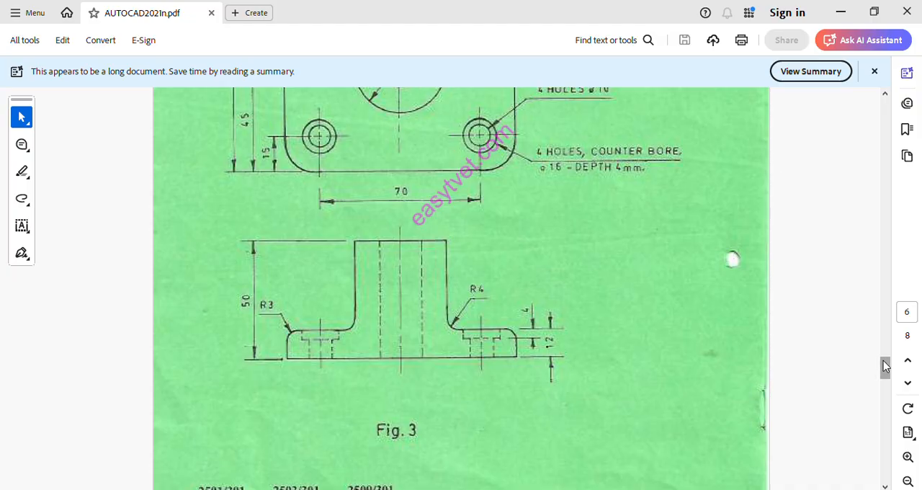
scroll(885, 367, "up", 3)
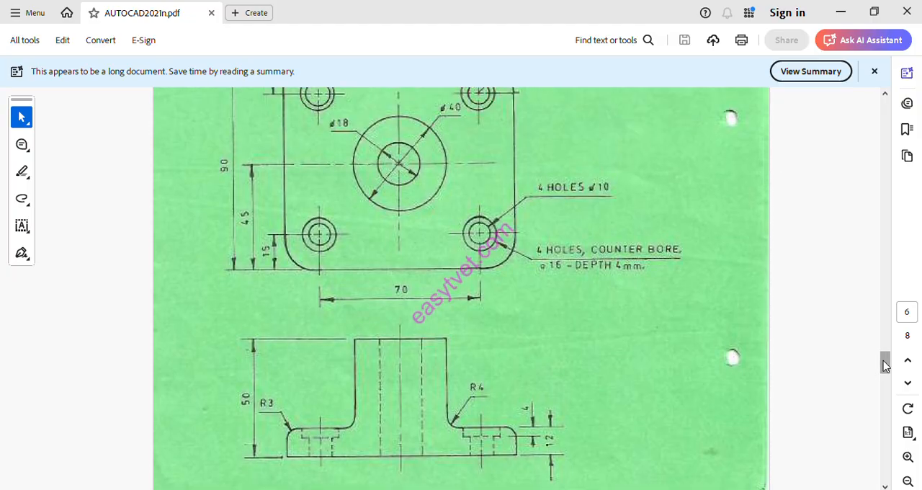
- Check the corner radius in Figure 3's plan view, return to AutoCAD and fillet the base plate's nearest vertical corner edge with radius 14 mm
scroll(885, 367, "up", 2)
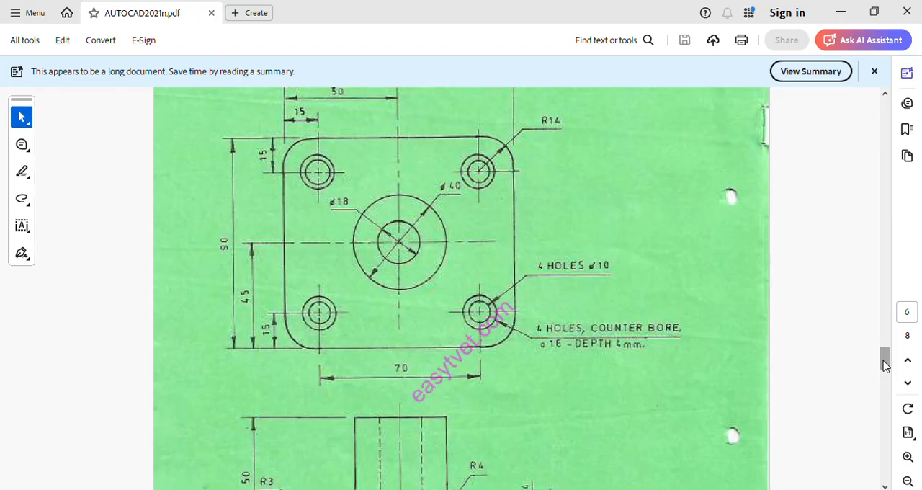
scroll(885, 367, "up", 1)
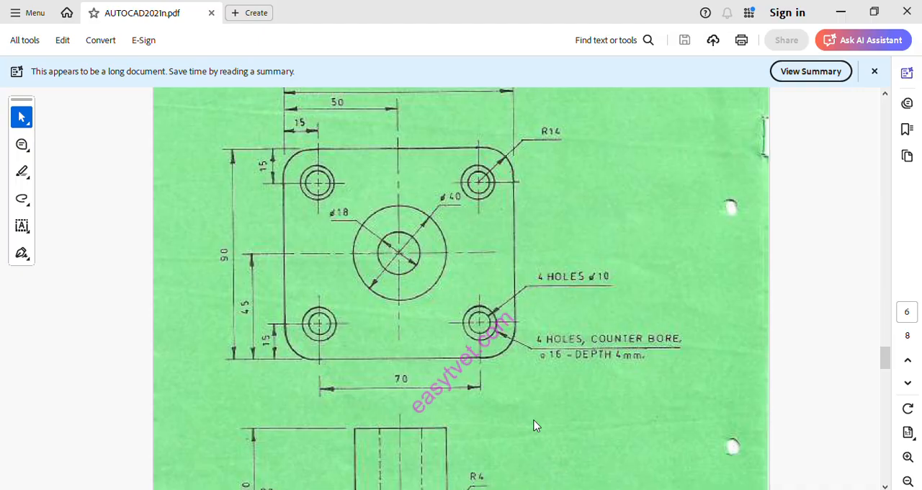
key("alt+Tab")
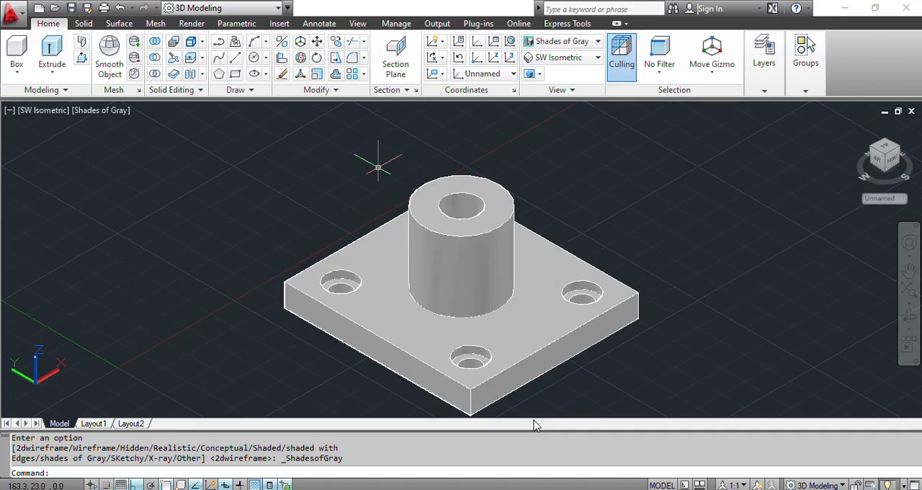
left_click(352, 58)
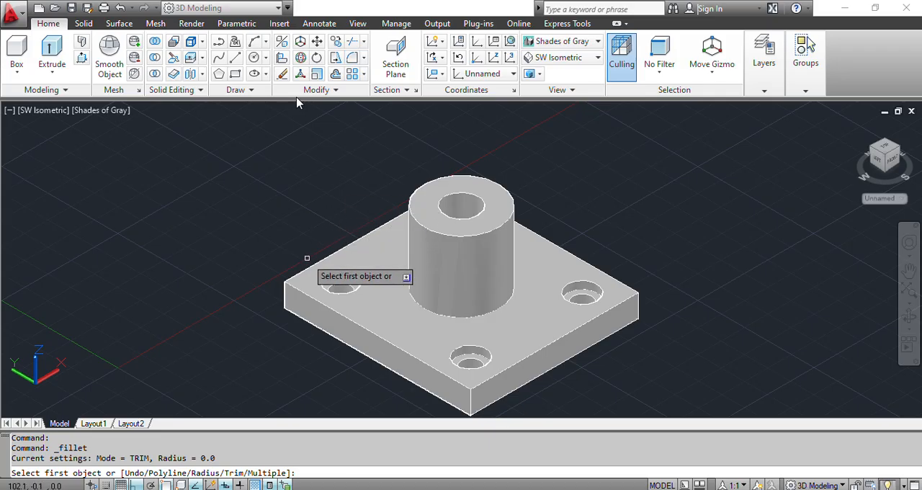
type("r")
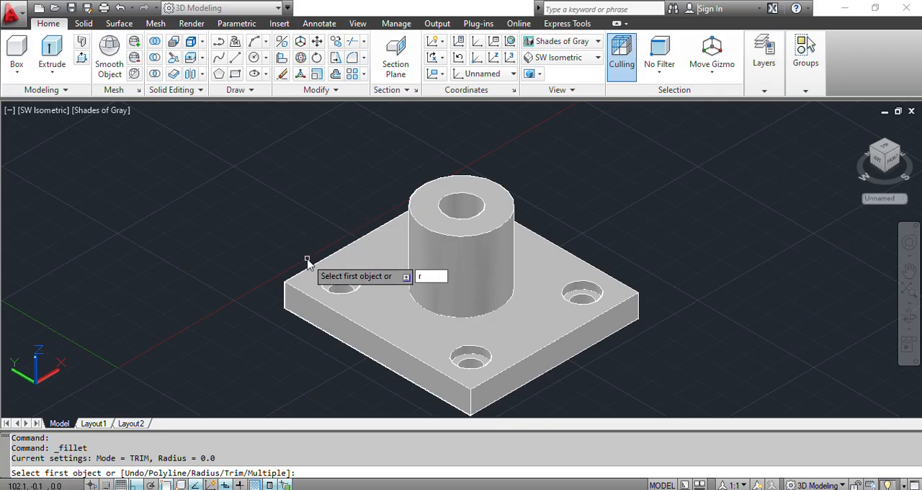
key("Return")
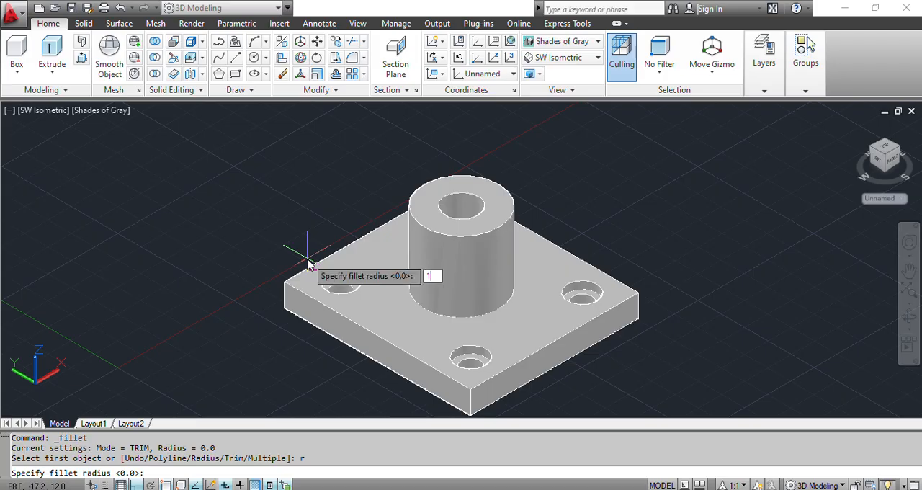
type("14")
key("Return")
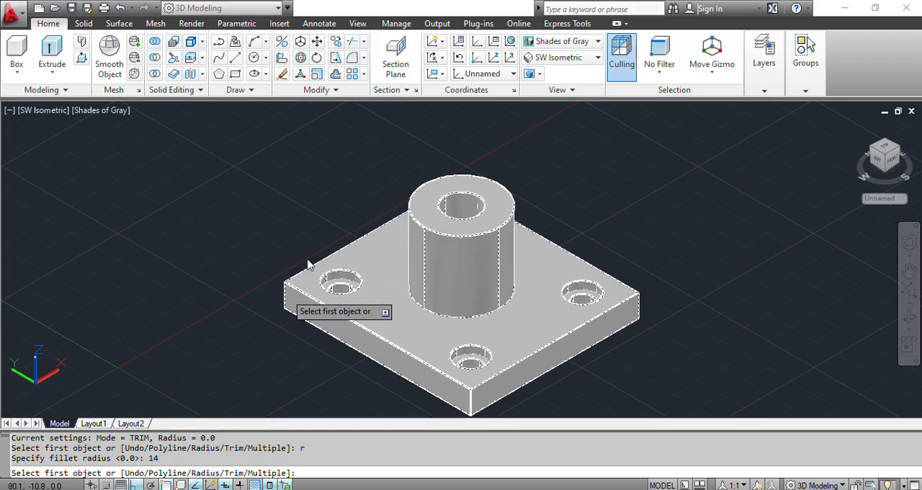
left_click(491, 420)
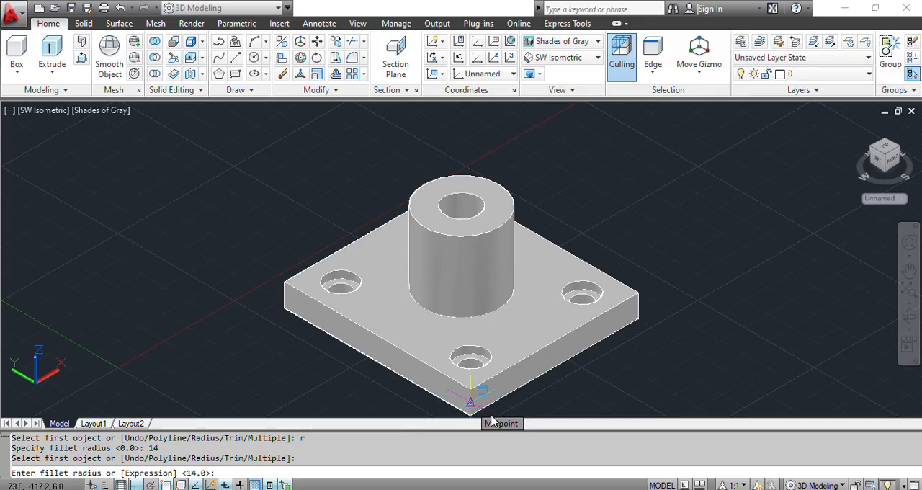
key("Return")
key("Return")
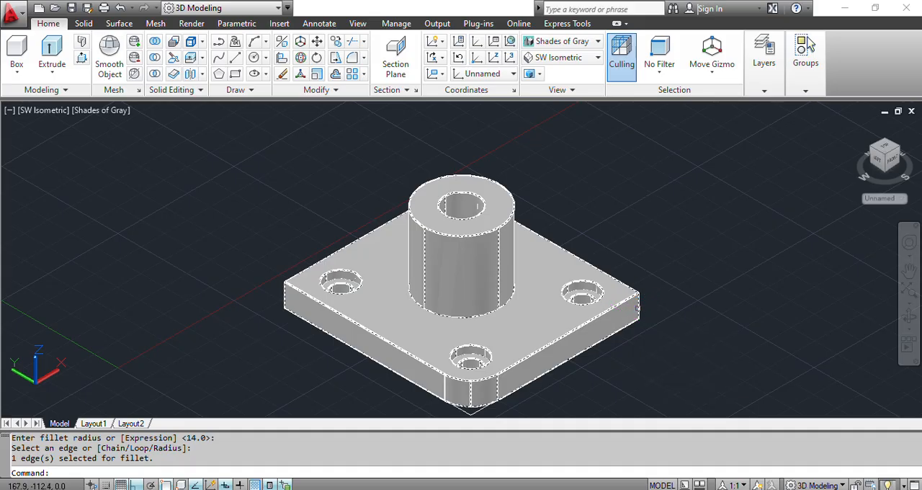
- Fillet the vertical edge at the base plate's right-hand corner in the SW Isometric view with a 14 mm radius
key("Return")
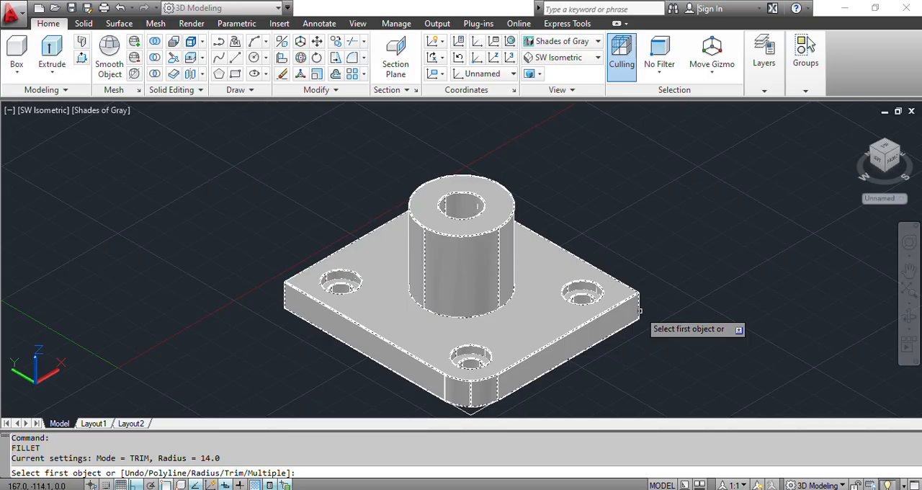
type("r")
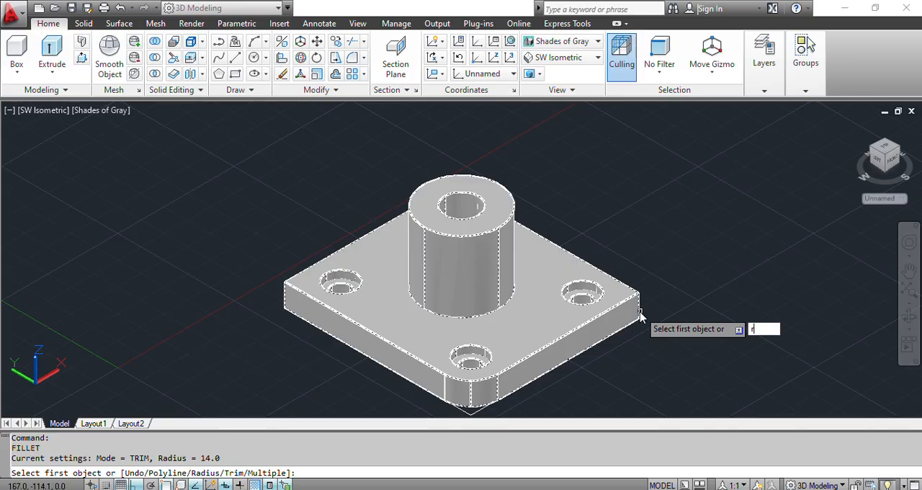
key("Return")
type("14")
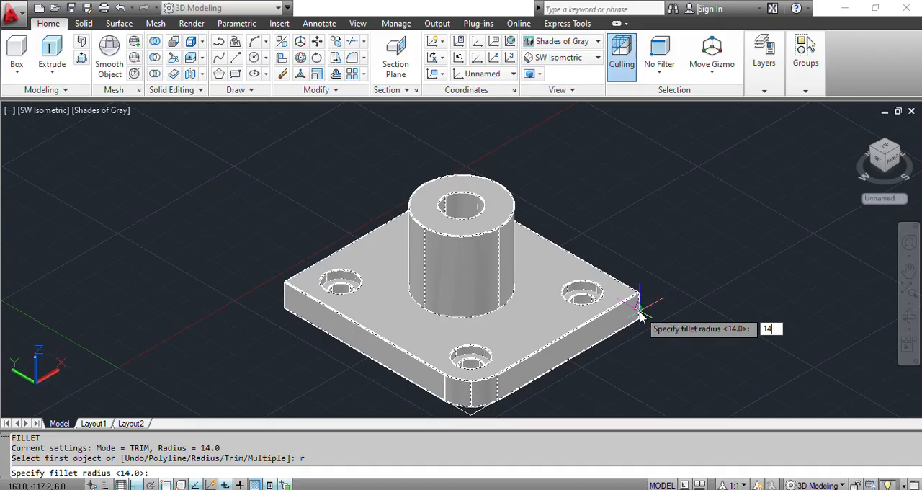
key("Return")
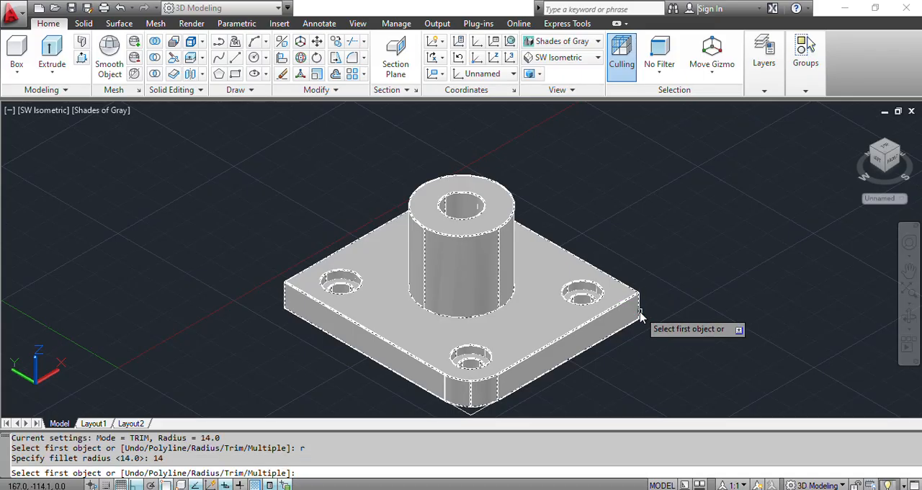
left_click(640, 314)
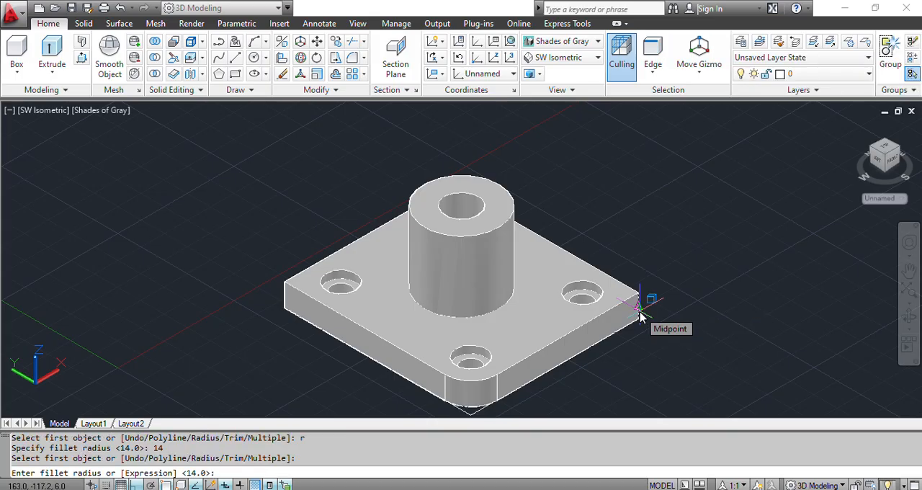
key("Return")
left_click(639, 314)
key("Return")
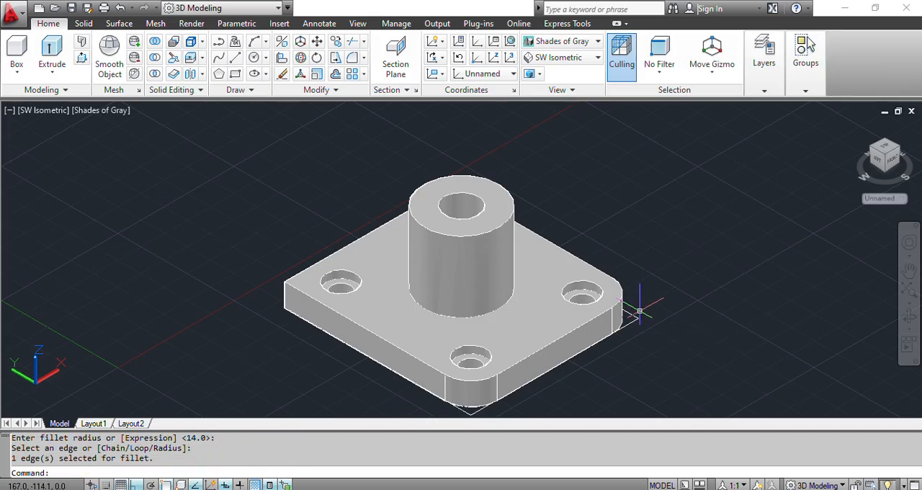
- Fillet the vertical edge at the base plate's left-hand corner with a 14 mm radius
key("Return")
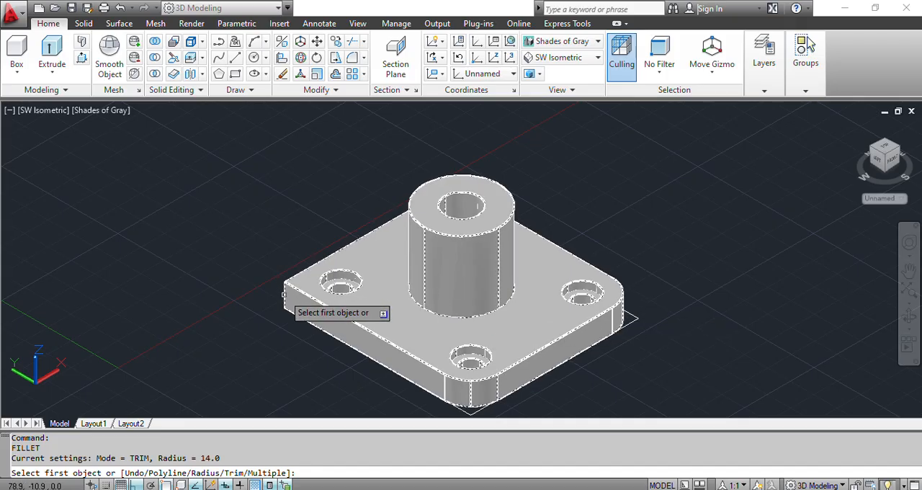
type("r")
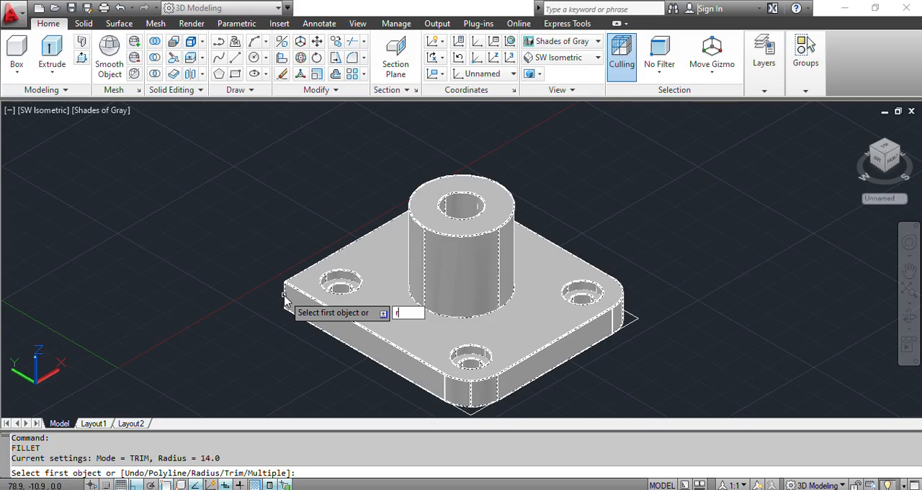
key("Return")
type("14")
key("Return")
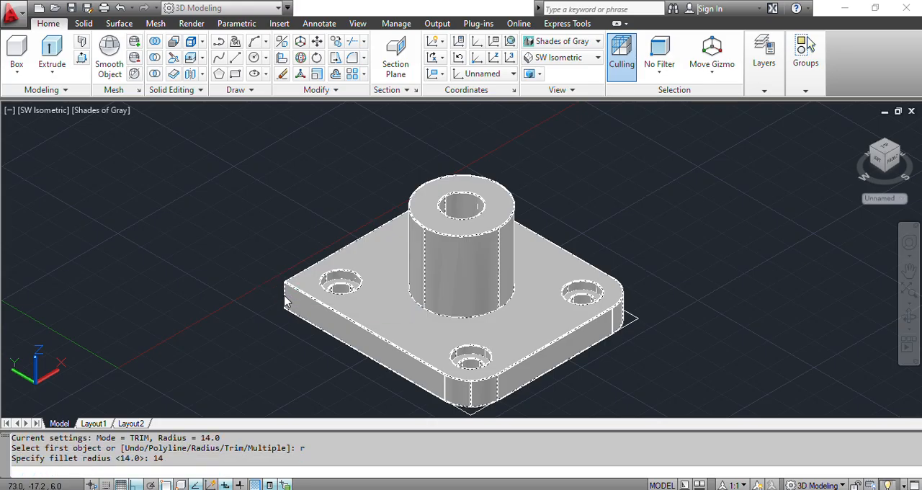
left_click(284, 295)
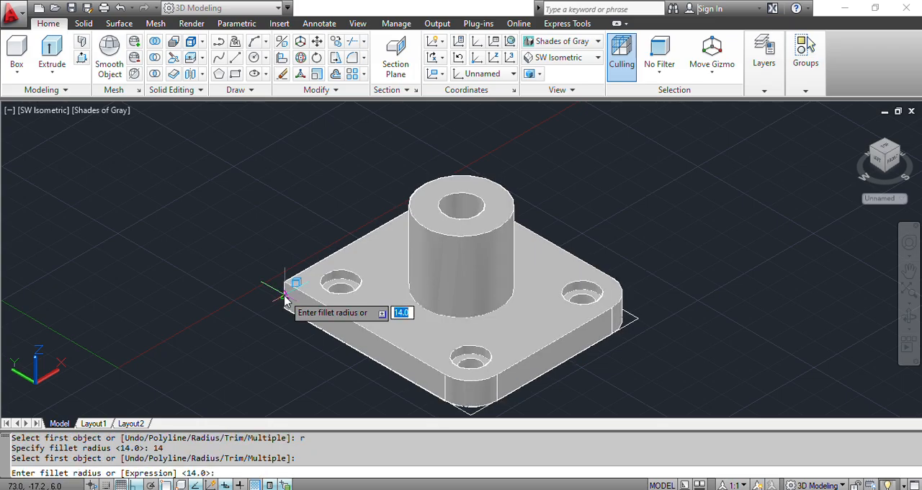
key("Return")
key("Return")
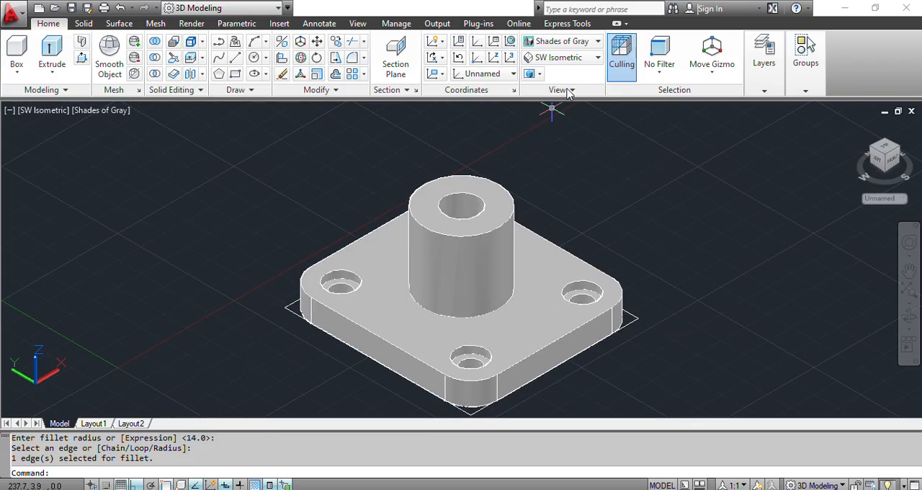
- Set the view to SE Isometric and fillet the base plate's remaining square vertical corner edge with a 14 mm radius
left_click(566, 58)
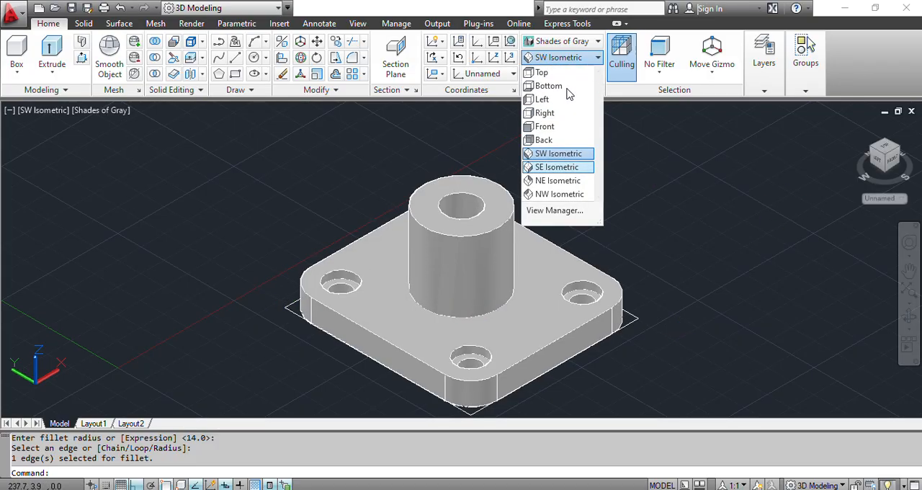
left_click(558, 167)
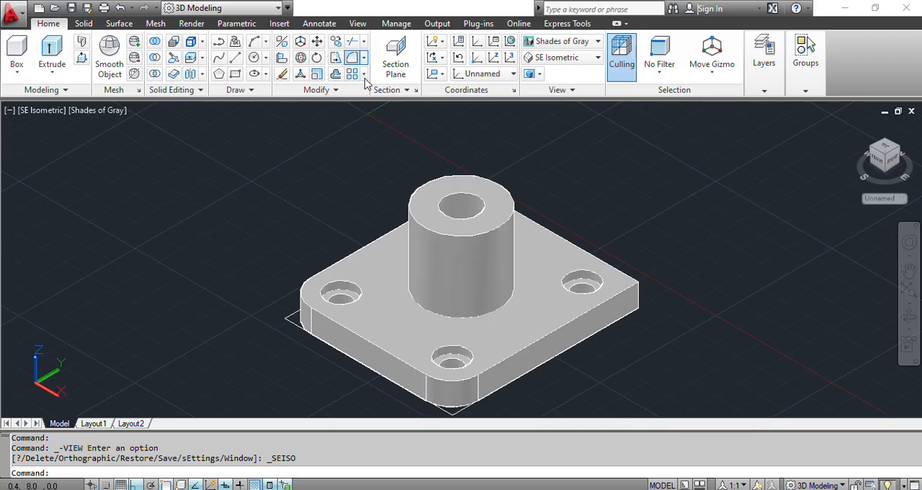
left_click(351, 57)
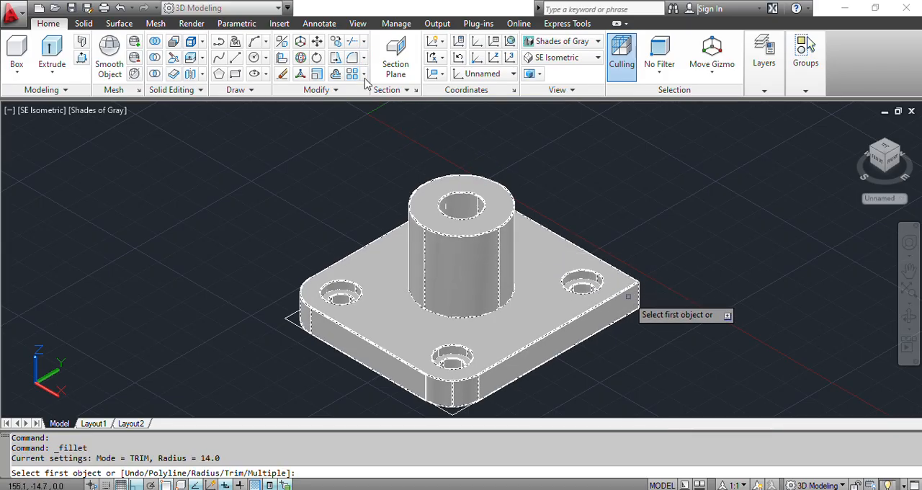
type("r")
key("Return")
type("14")
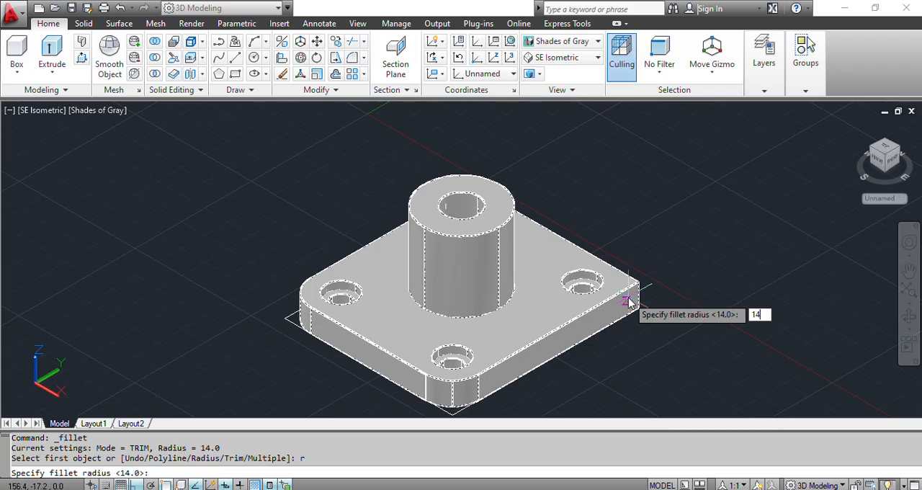
key("Return")
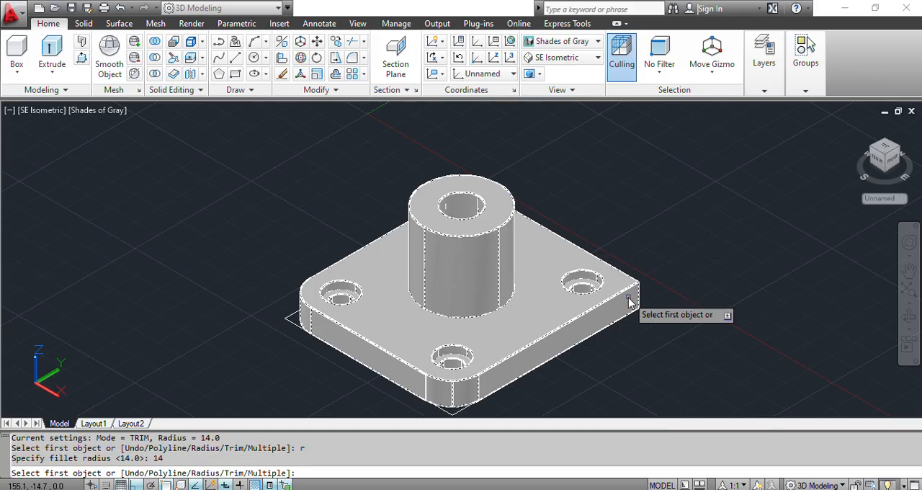
left_click(628, 301)
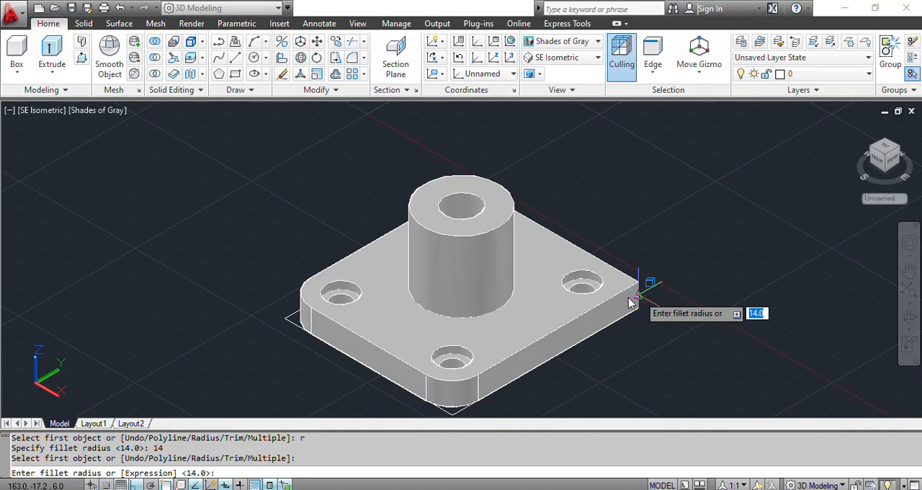
key("Return")
key("Return")
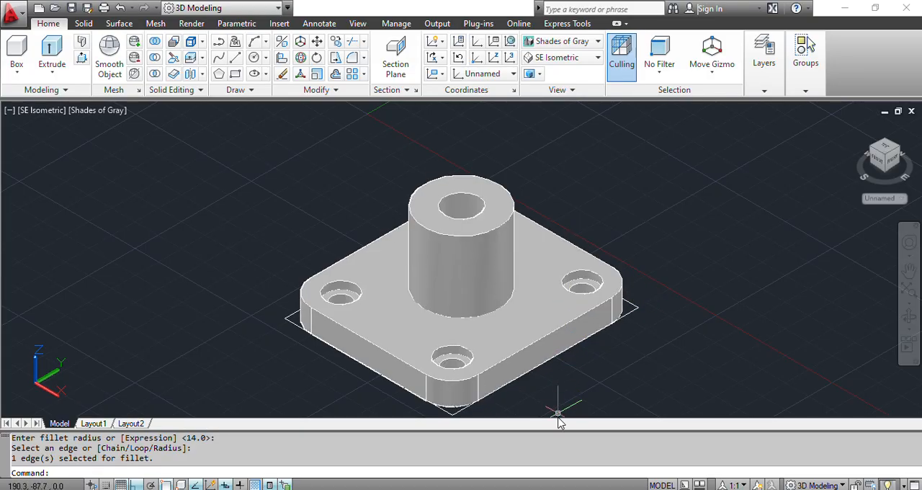
- Check the edge radius in Figure 3's front view, return to AutoCAD and fillet the base plate's front top edge with radius 3 mm
key("alt+Tab")
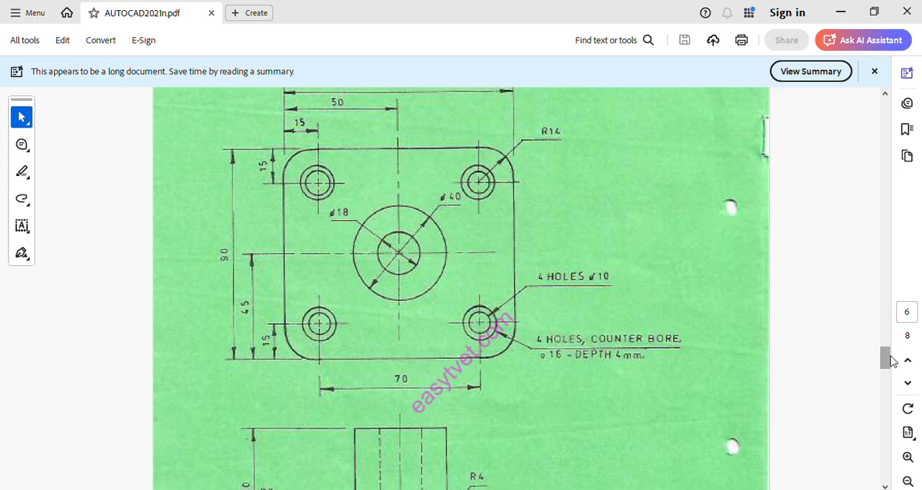
scroll(891, 355, "up", 1)
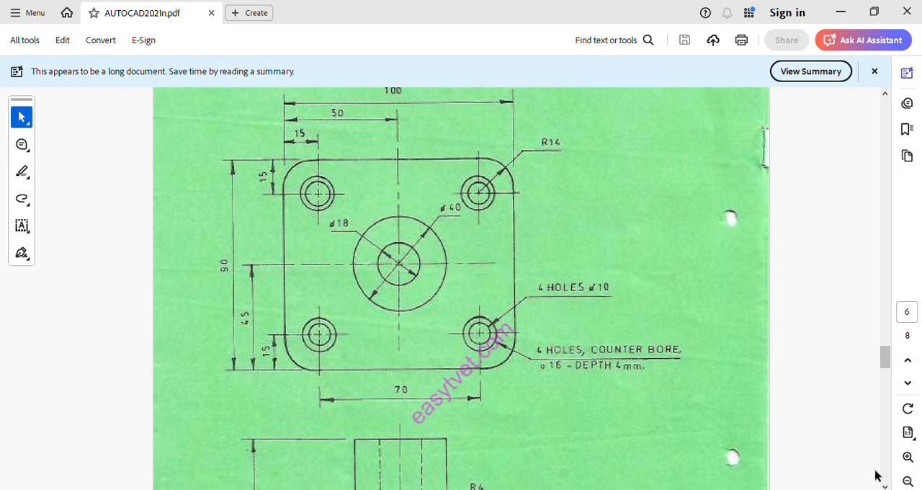
scroll(883, 482, "down", 3)
scroll(883, 482, "down", 5)
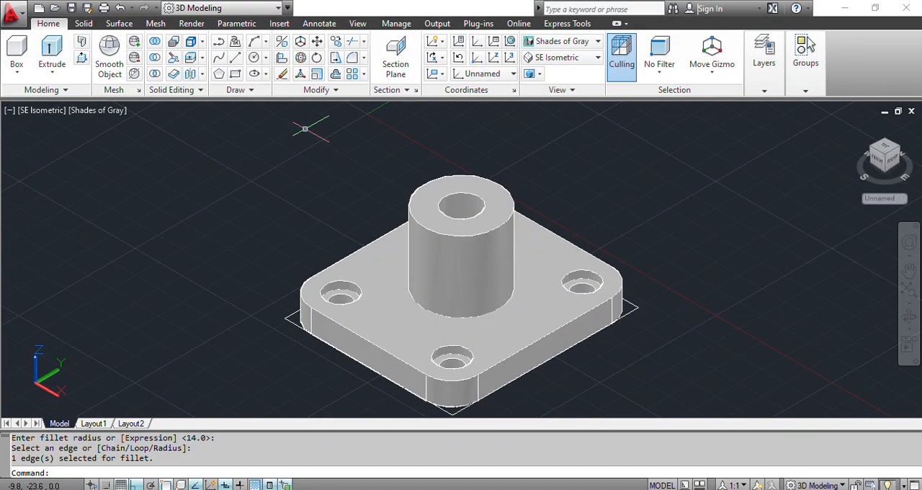
left_click(352, 58)
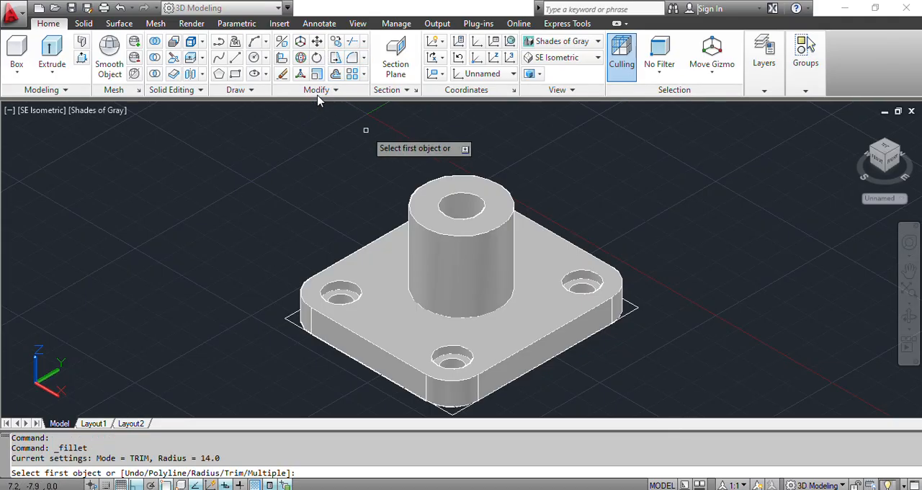
type("r")
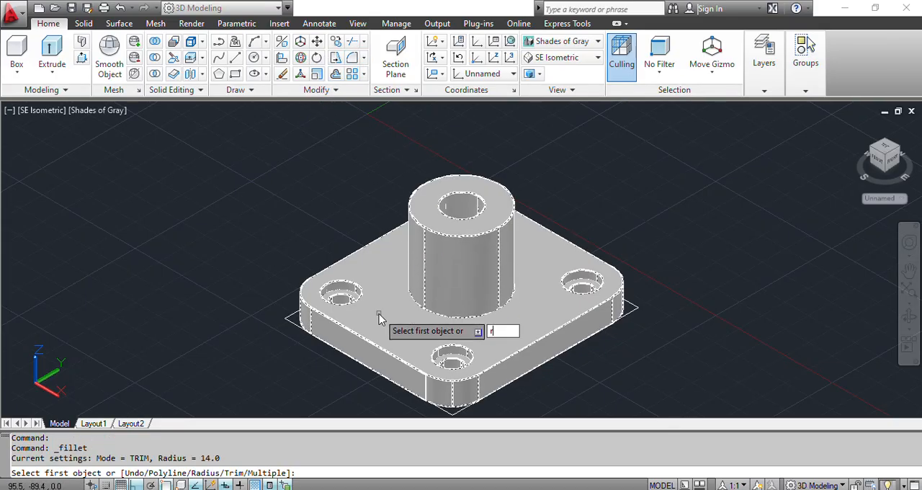
key("Return")
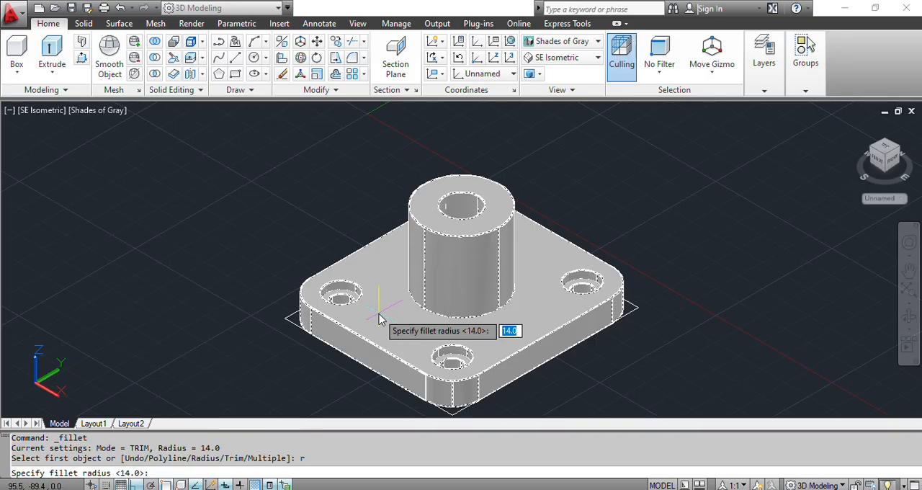
type("3")
key("Return")
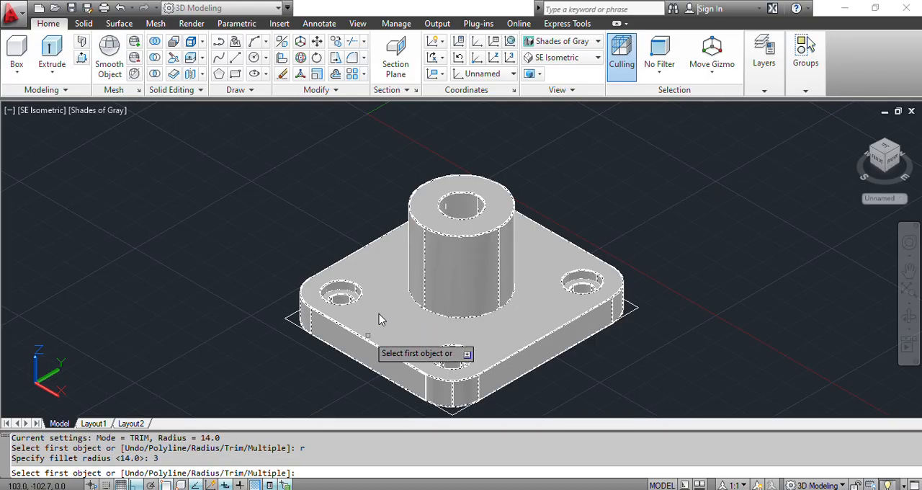
left_click(381, 320)
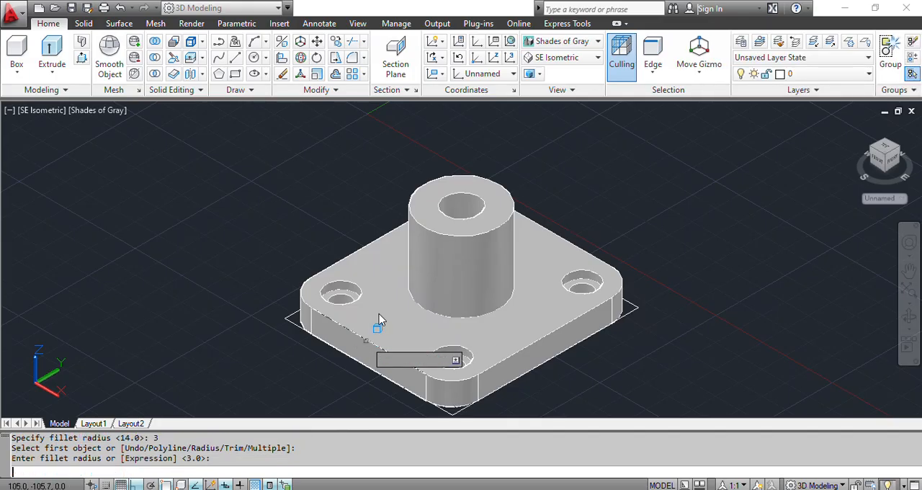
key("Return")
- Fillet the top edge along the base plate's right side, as seen in SE Isometric, with a 3 mm radius
key("Return")
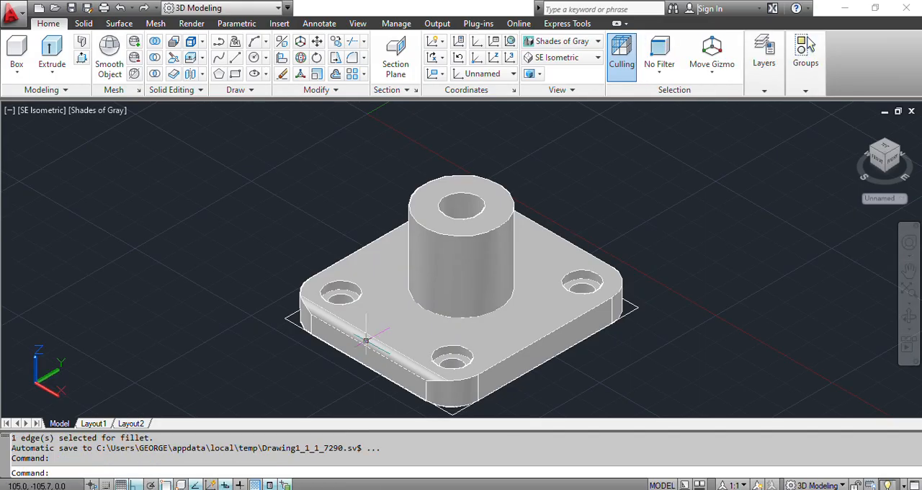
key("Return")
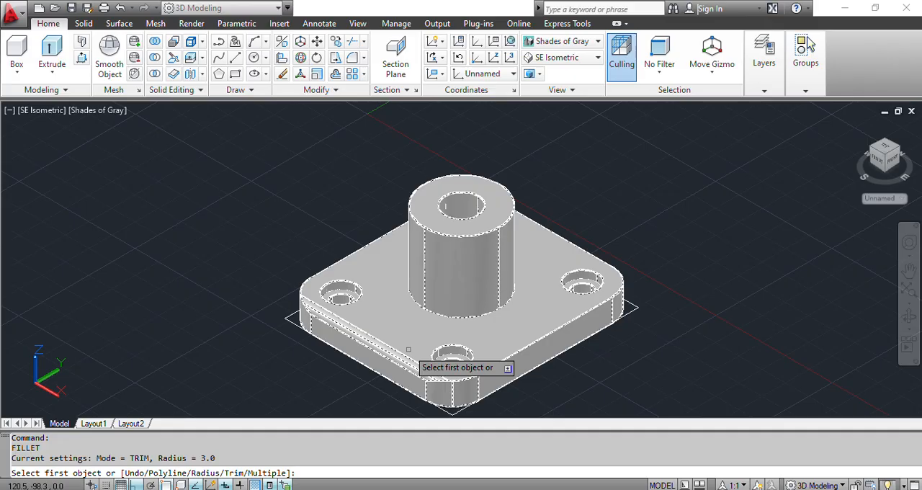
type("r")
key("Return")
type("3")
key("Return")
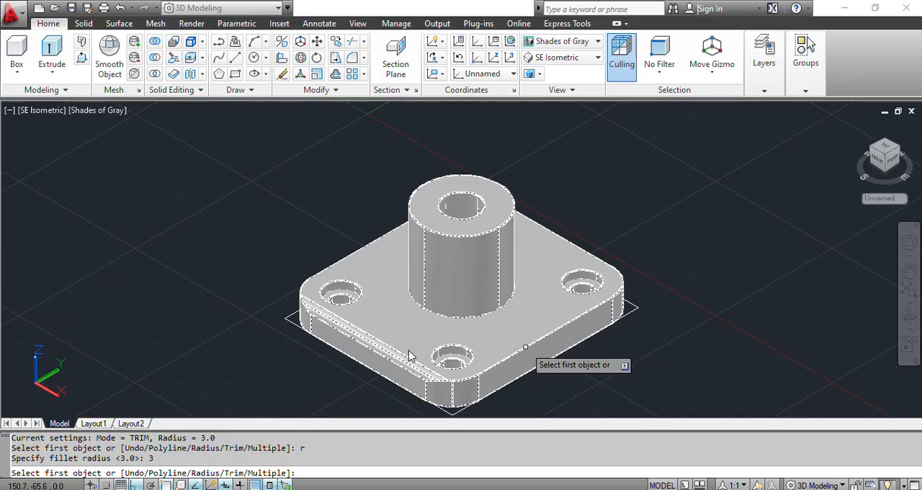
left_click(408, 355)
key("Return")
key("Return")
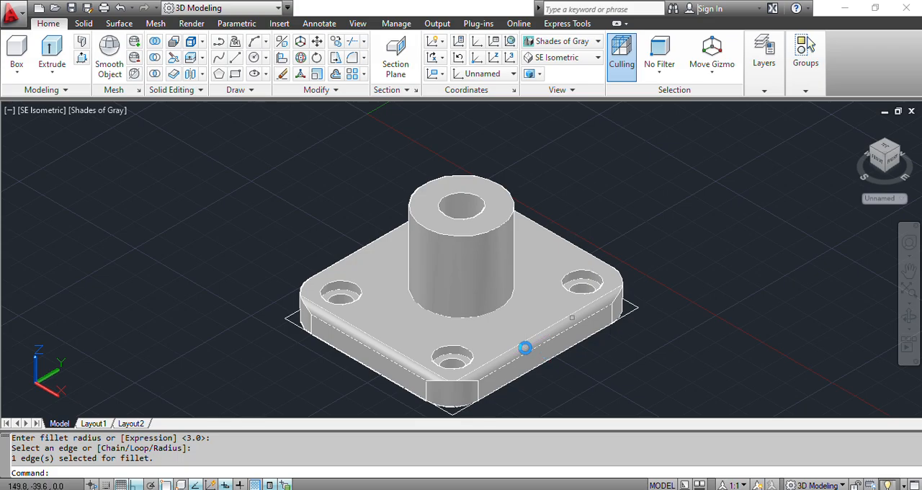
- Fillet the base plate's back top edge, behind the boss, with a 3 mm radius
key("Return")
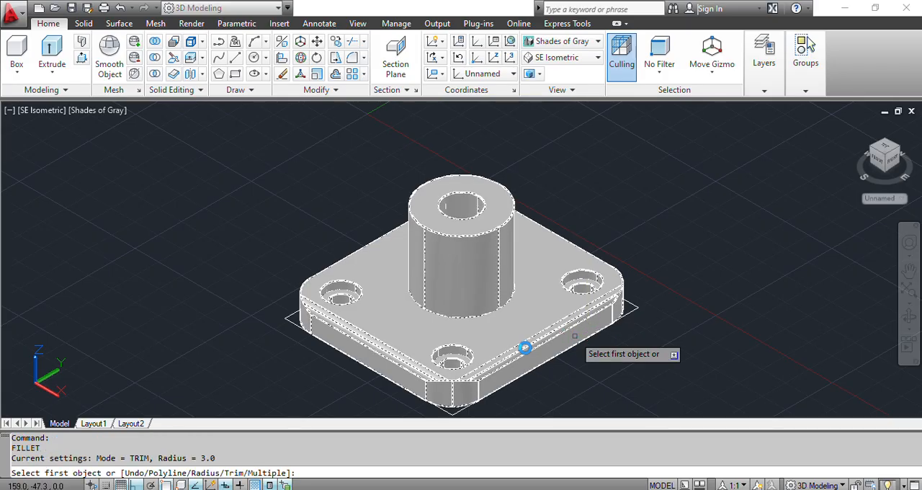
type("r")
key("Return")
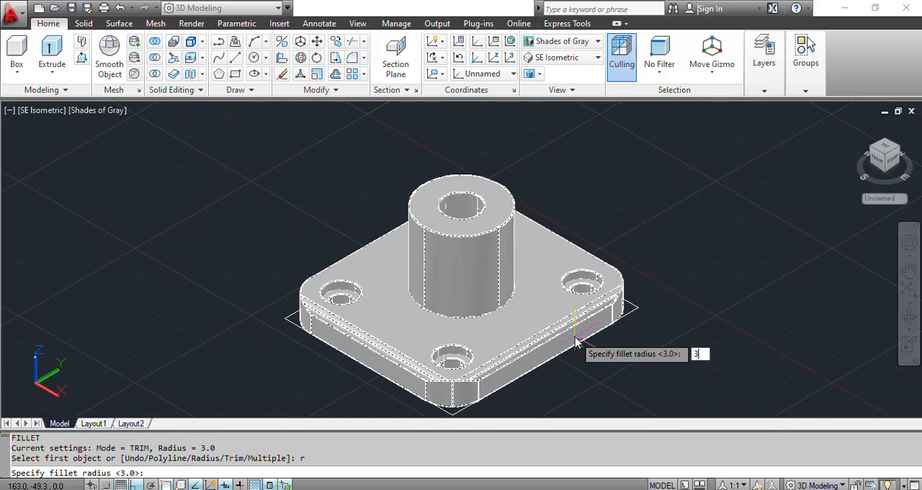
type("3")
key("Return")
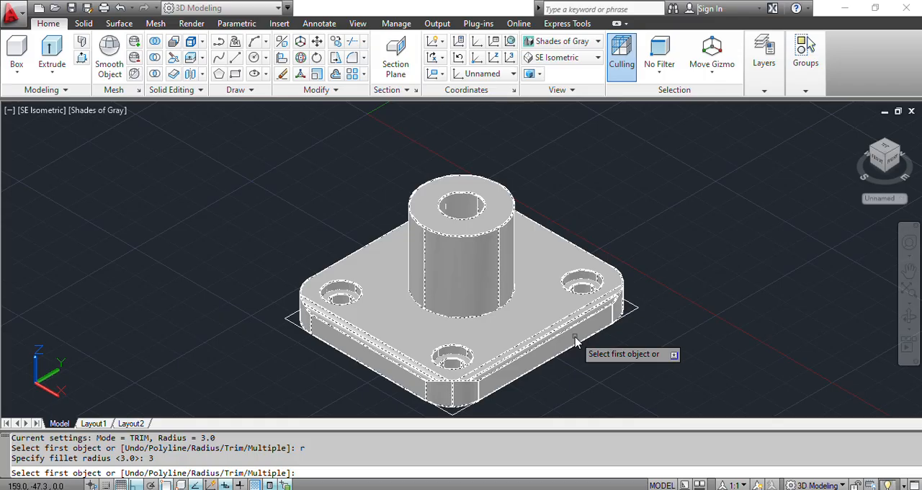
left_click(569, 241)
key("Return")
key("Return")
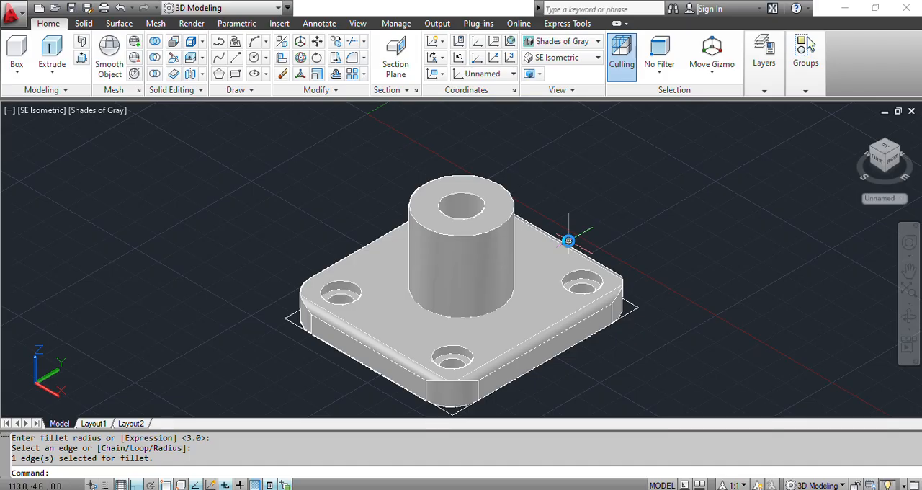
- Fillet the remaining top edge on the base plate's left side with a 3 mm radius
key("Return")
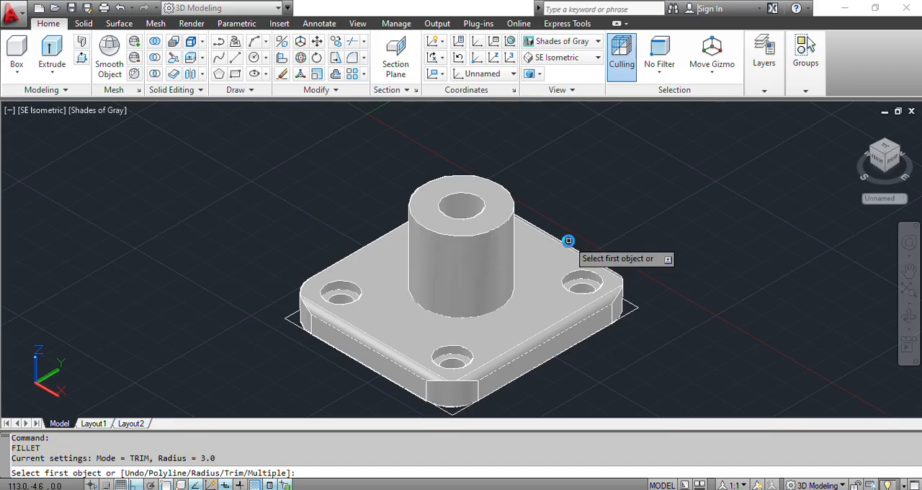
type("r")
key("Return")
type("3")
key("Return")
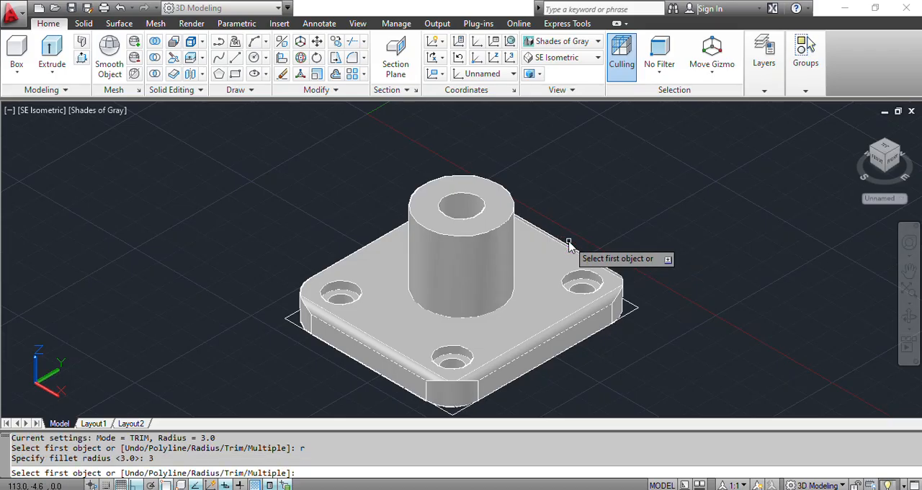
left_click(384, 235)
key("Return")
key("Return")
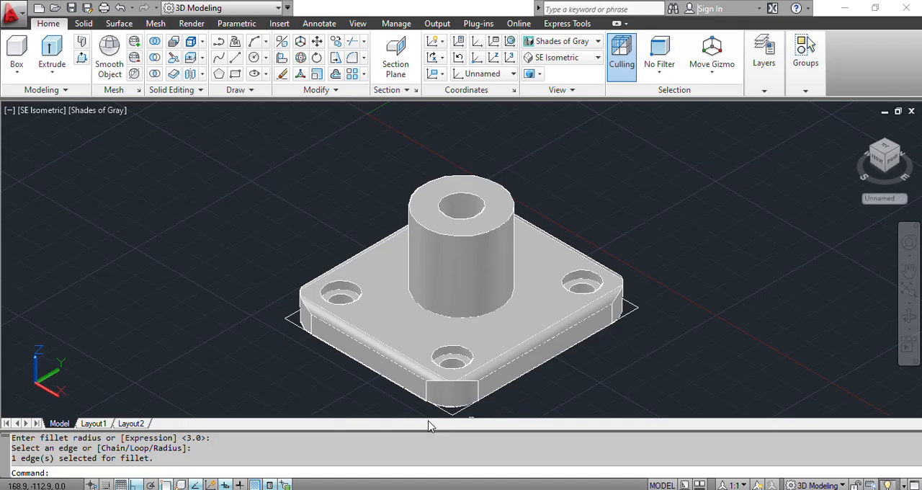
- Check the boss radius in Figure 3, return to AutoCAD and fillet the circular edge where the boss meets the base plate with radius 4 mm
key("alt+Tab")
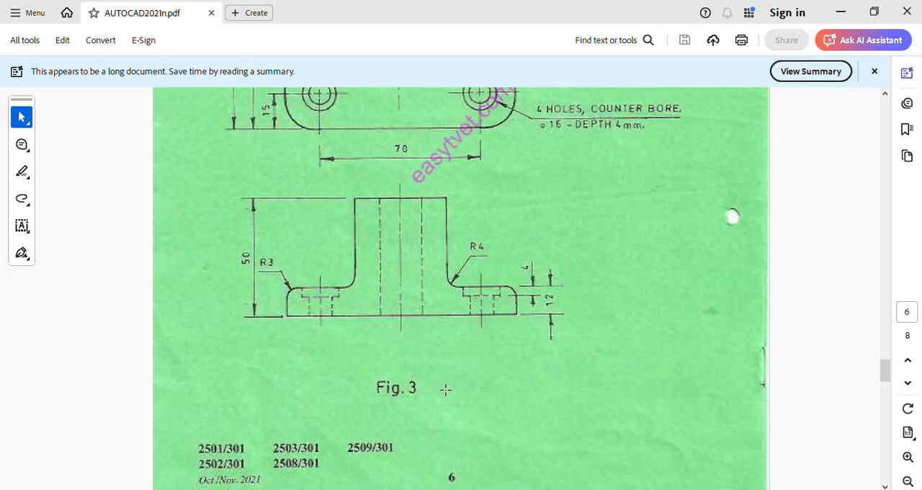
key("alt+Tab")
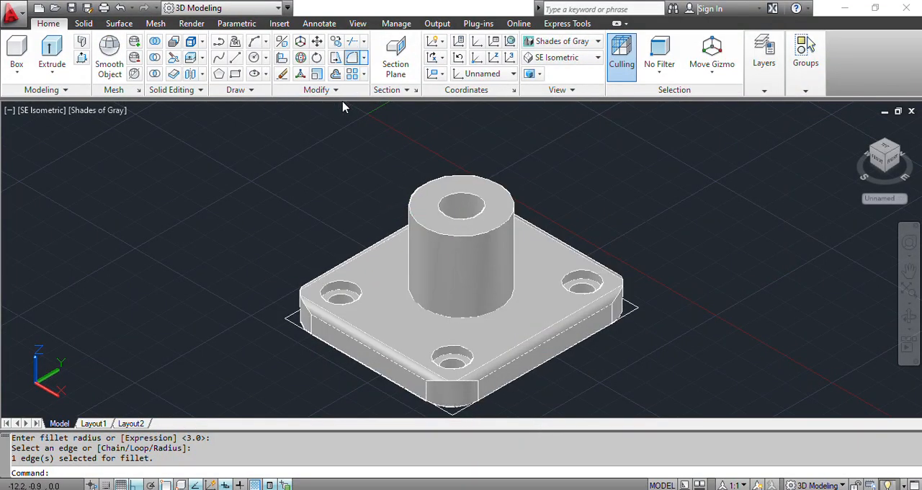
left_click(352, 58)
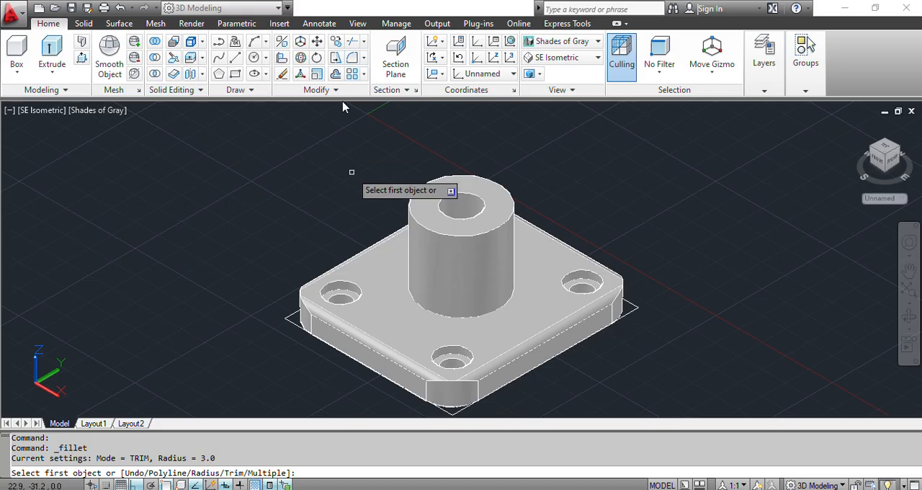
type("r")
key("Return")
type("4")
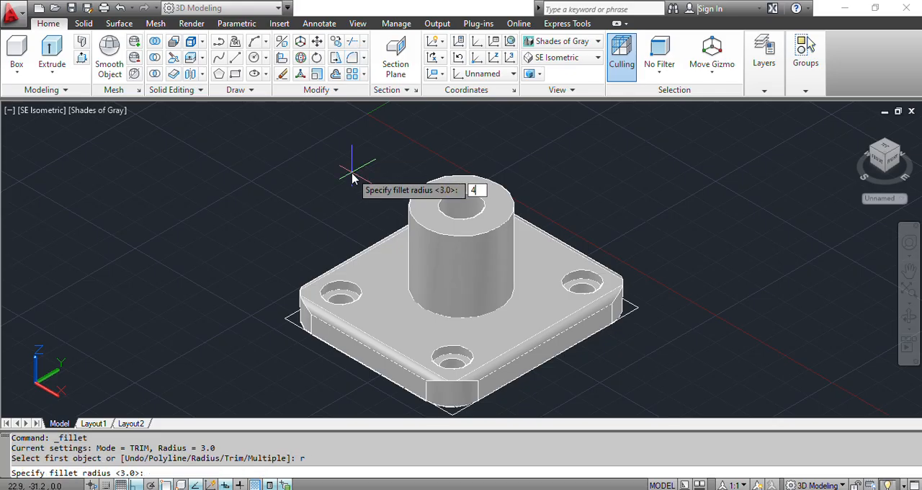
key("Return")
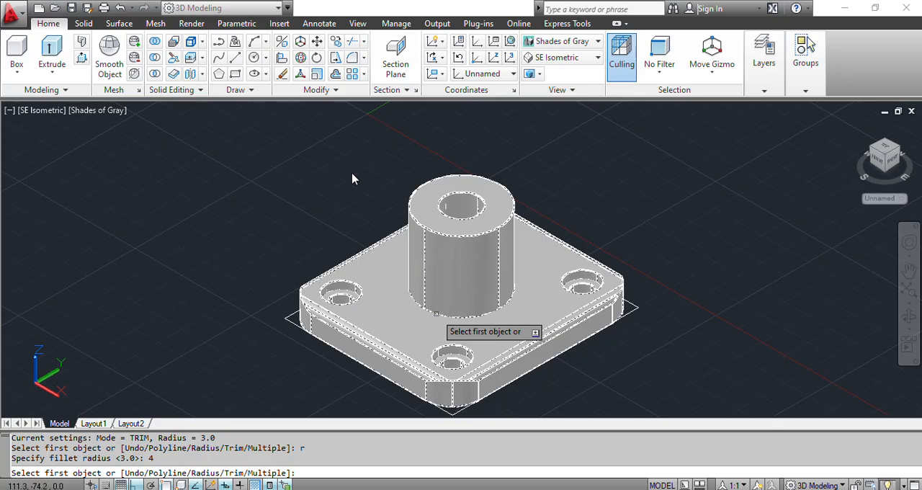
left_click(436, 315)
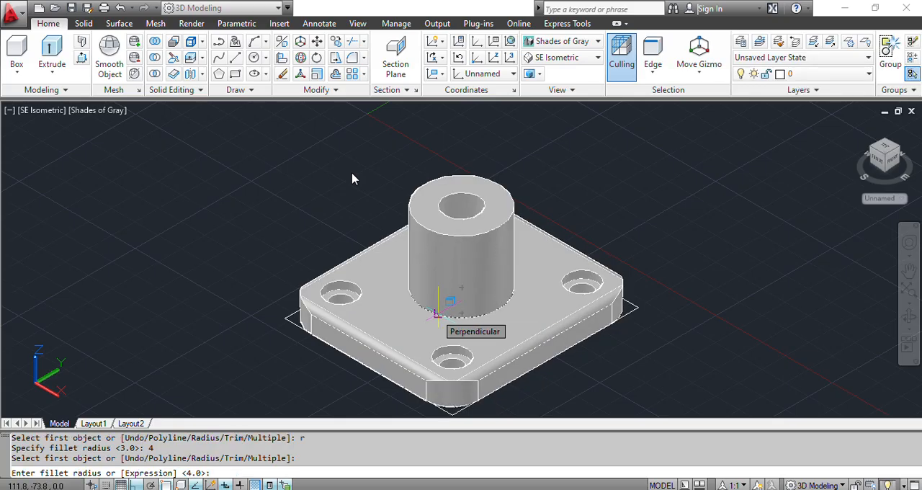
key("Return")
key("Return")
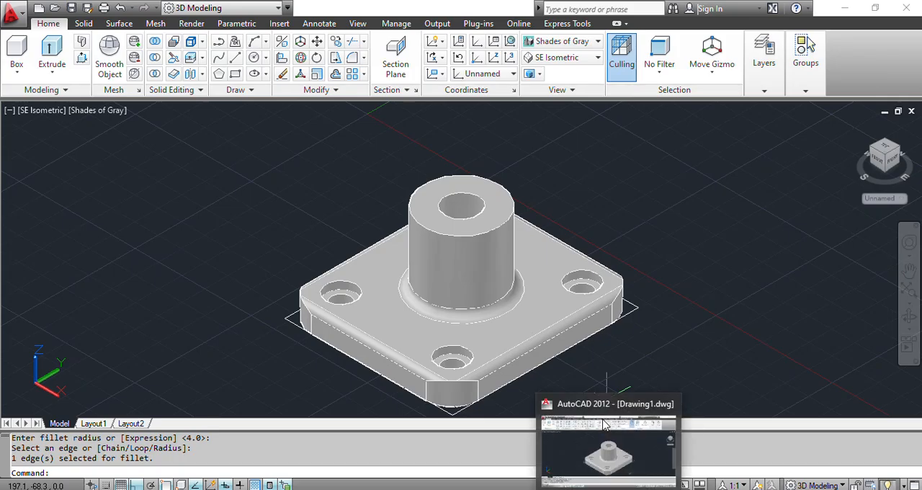
- Switch to the PDF and review Figure 3's front and plan views for the remaining dimensions and features of the shaft cover
left_click(604, 425)
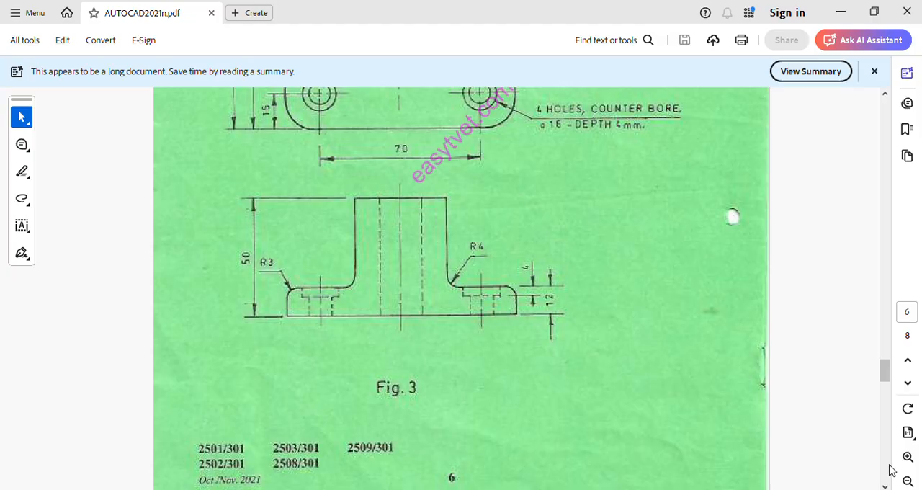
key("Up")
key("Up")
key("Up")
key("Up")
key("Up")
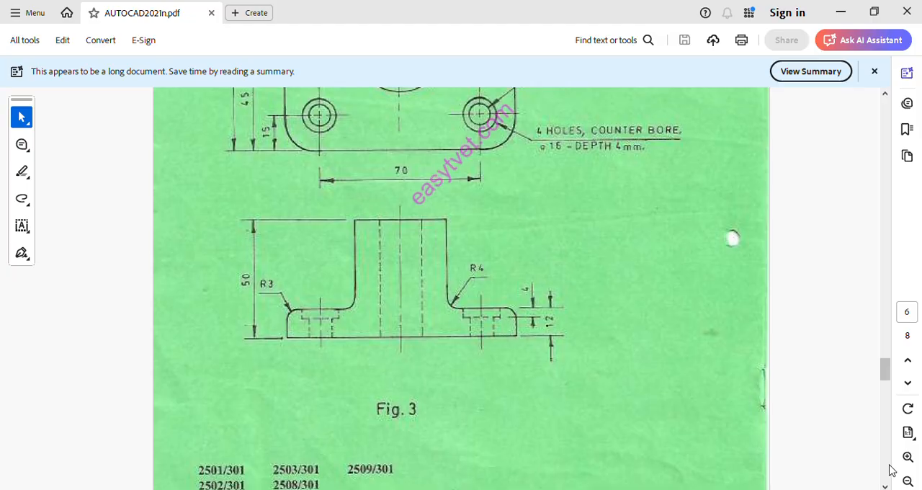
key("Up")
key("Up")
key("Up")
key("Up")
key("Up")
key("Up")
key("Up")
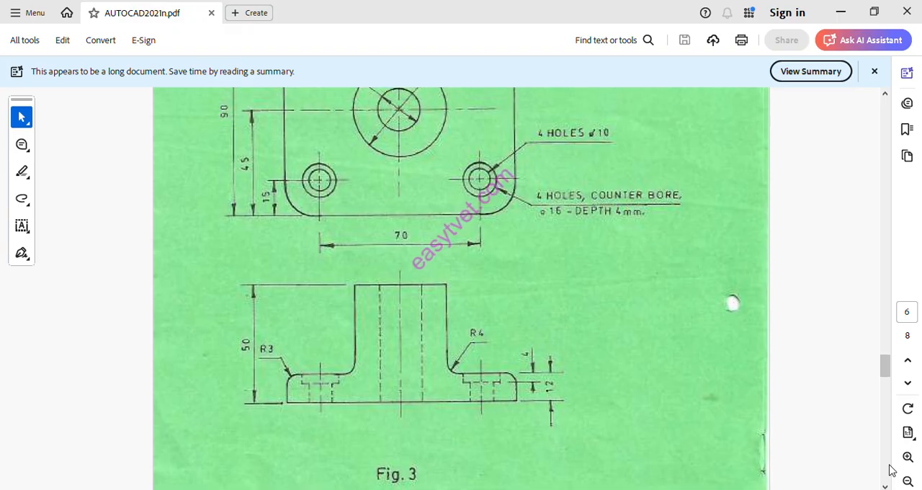
key("Up")
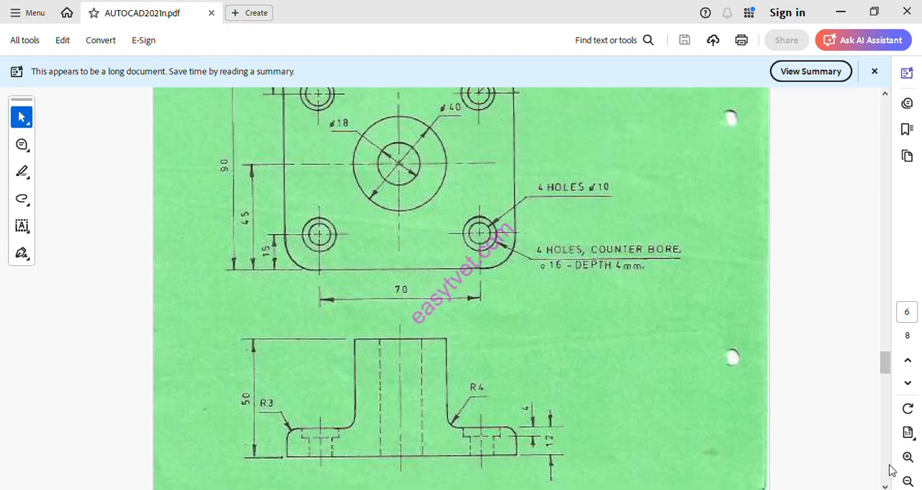
key("Up")
key("Up")
key("Up")
key("Up")
key("Up")
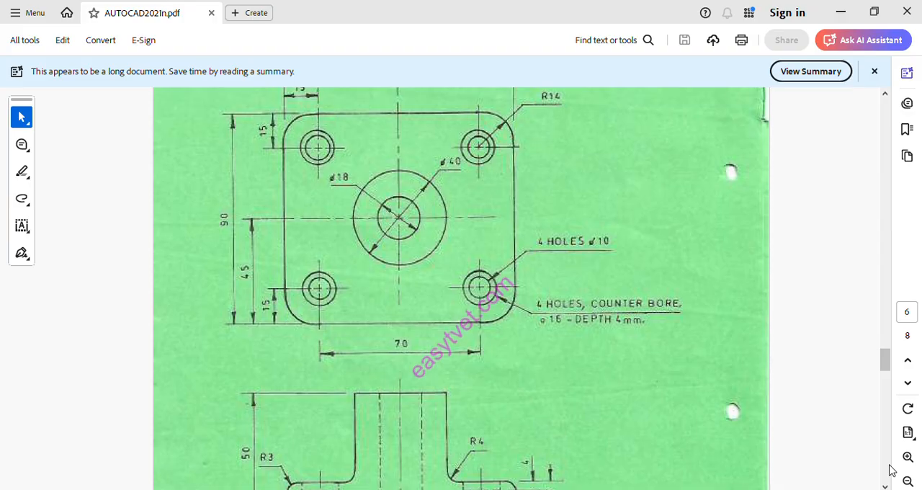
key("Up")
key("Up")
key("Up")
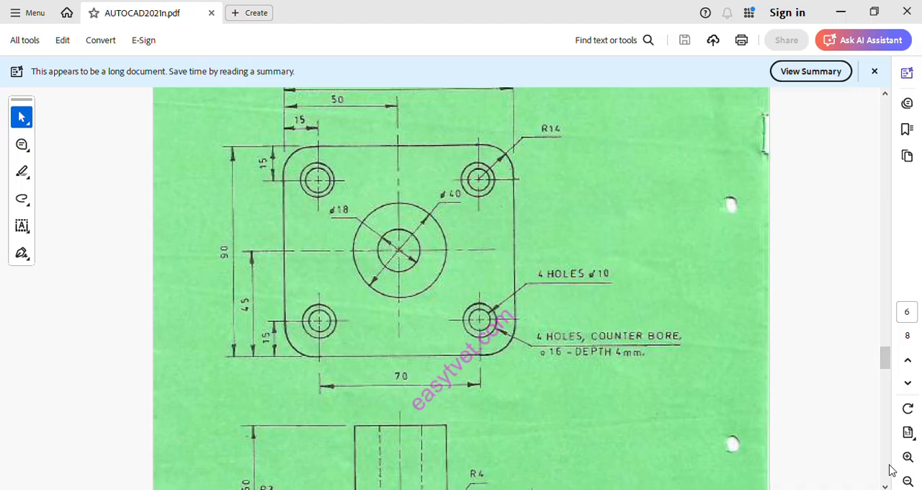
- Return to AutoCAD and move the shaft cover solid about 120 mm in the negative X direction, clear of the rectangular construction outline
key("alt+Tab")
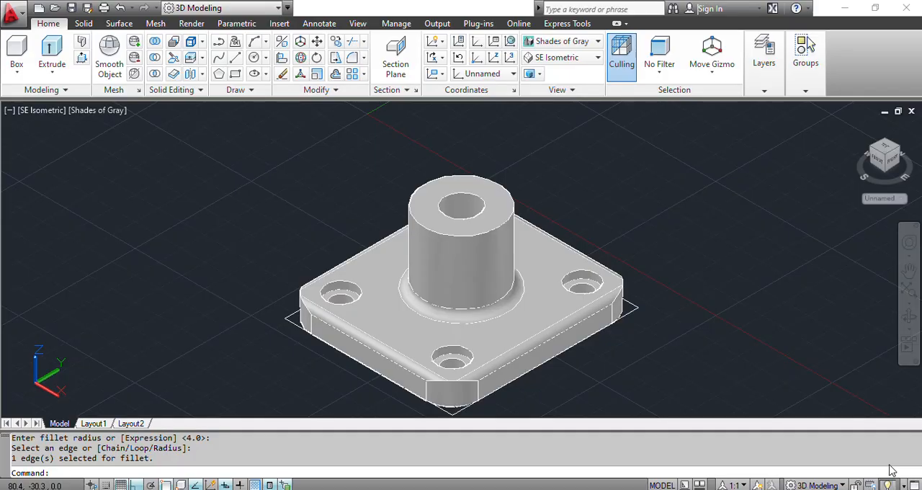
key("ctrl+a")
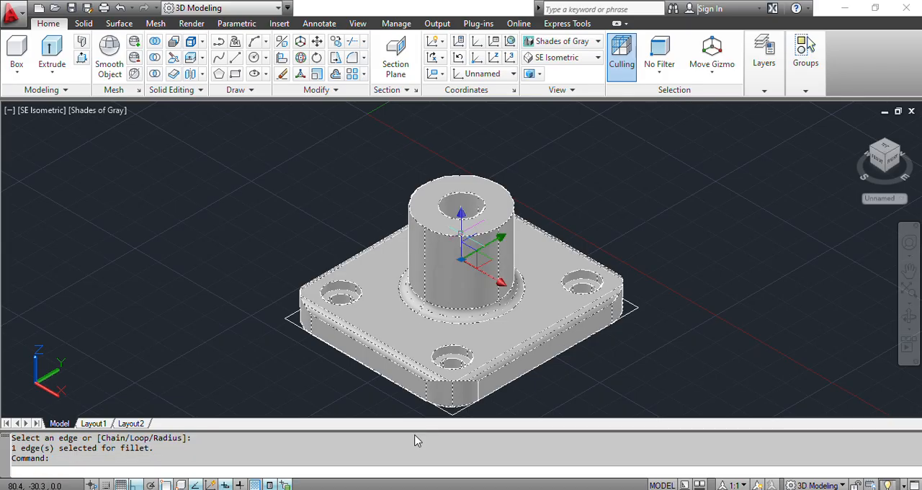
type("MOVE")
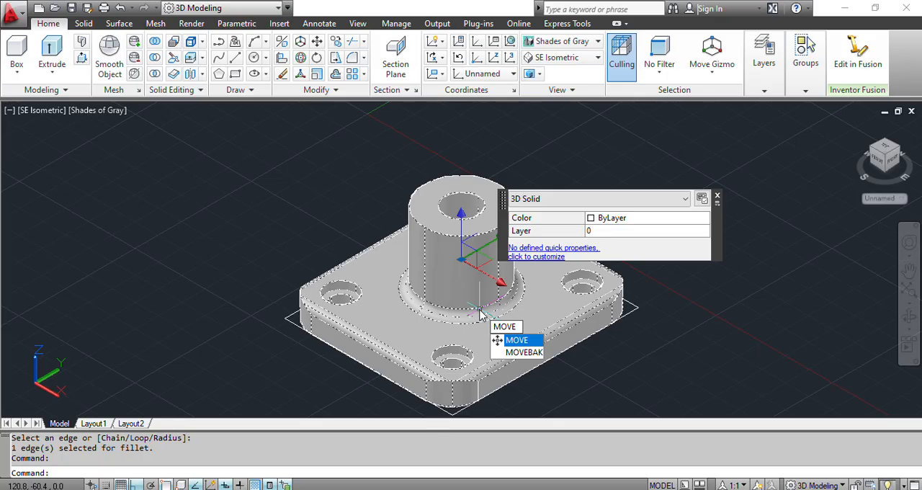
key("Return")
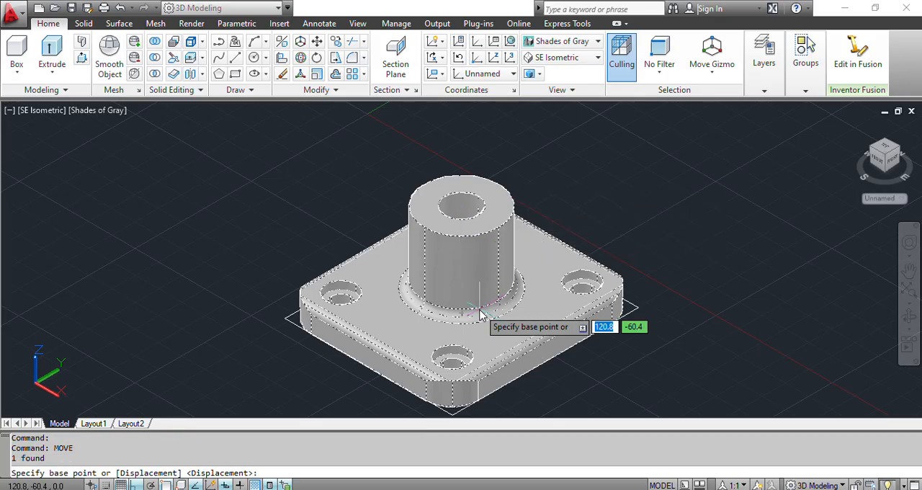
left_click(474, 307)
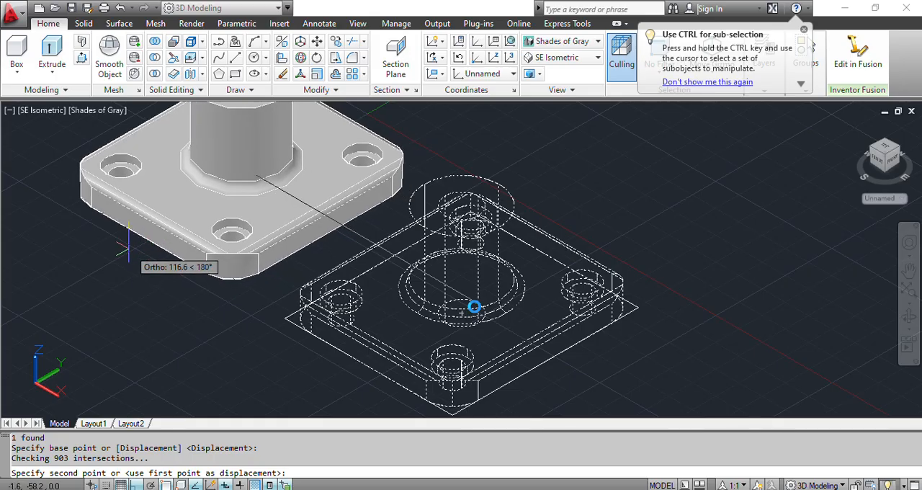
left_click(123, 229)
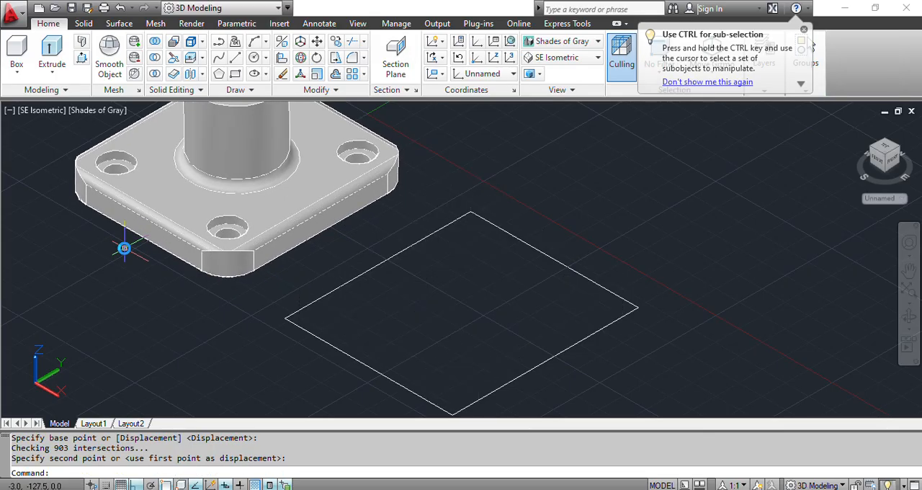
- Delete the four leftover construction lines of the rectangular base outline
left_click(259, 308)
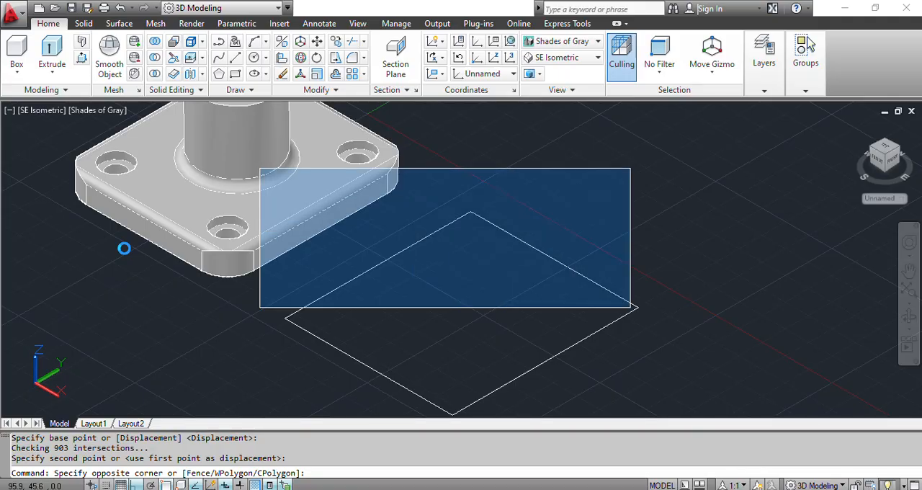
left_click(509, 324)
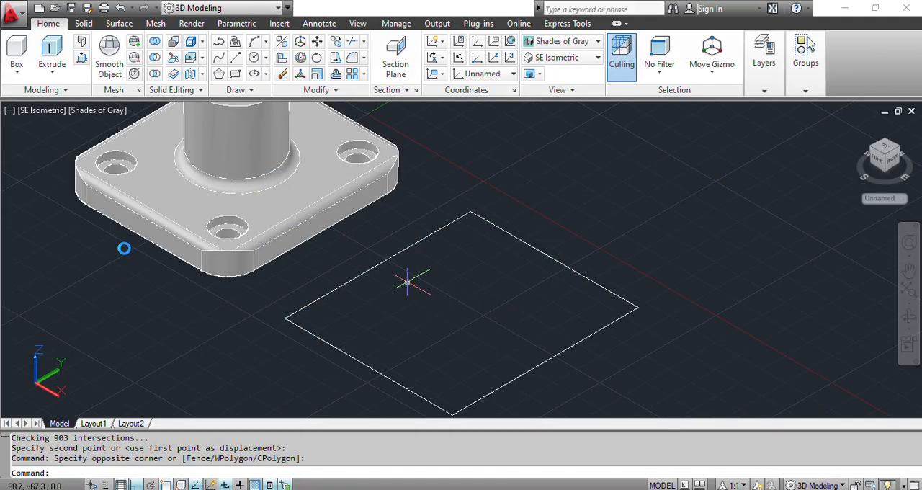
left_click(382, 264)
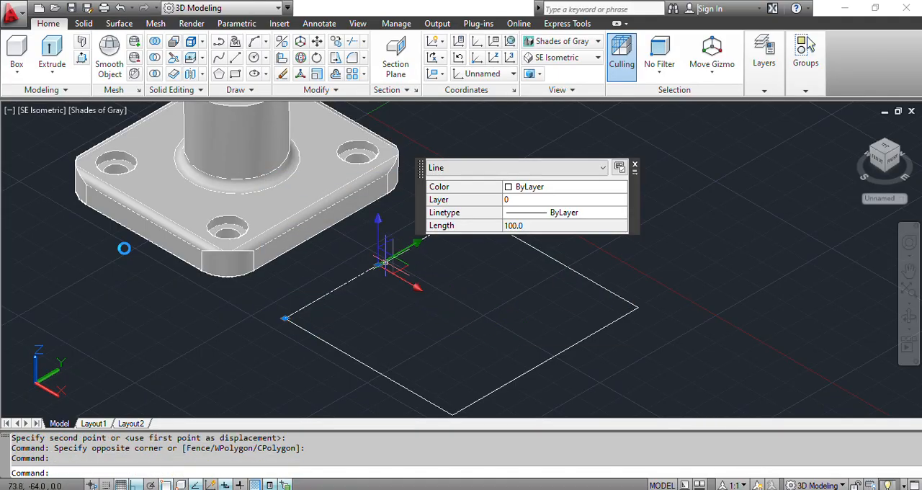
left_click(556, 261)
left_click(559, 353)
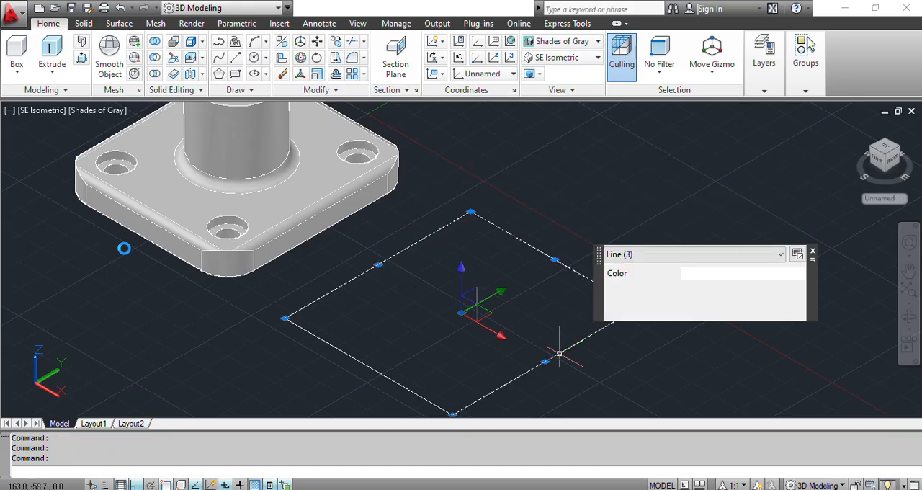
left_click(387, 375)
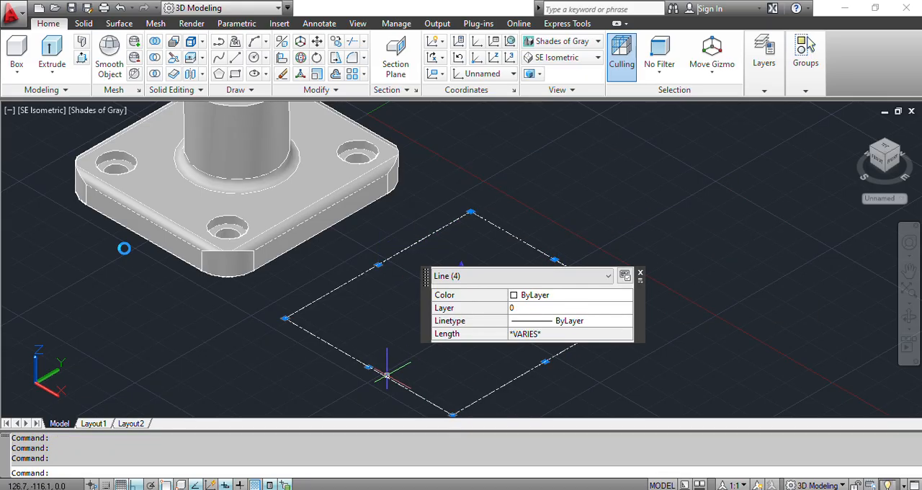
key("Delete")
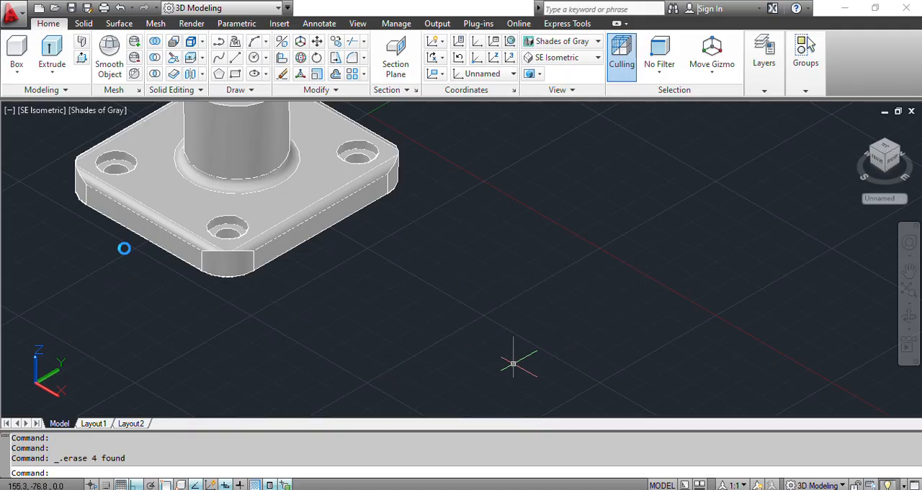
scroll(512, 364, "down", 4)
scroll(512, 364, "up", 5)
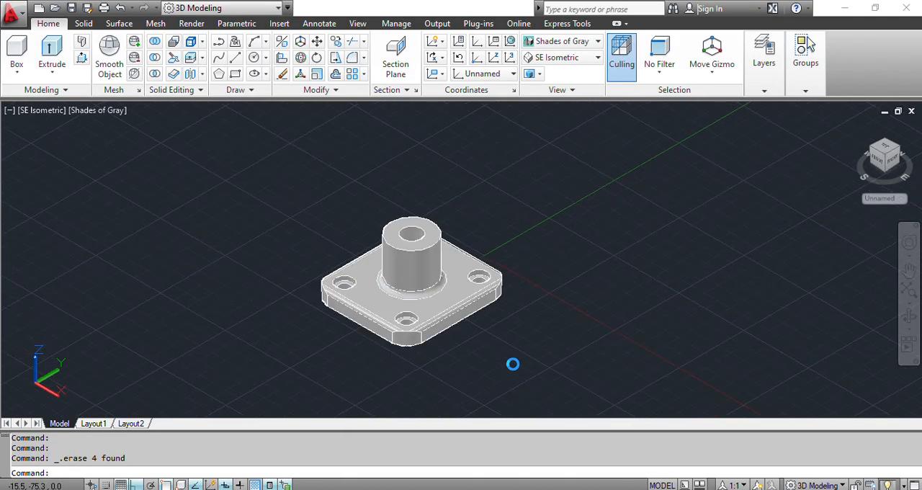